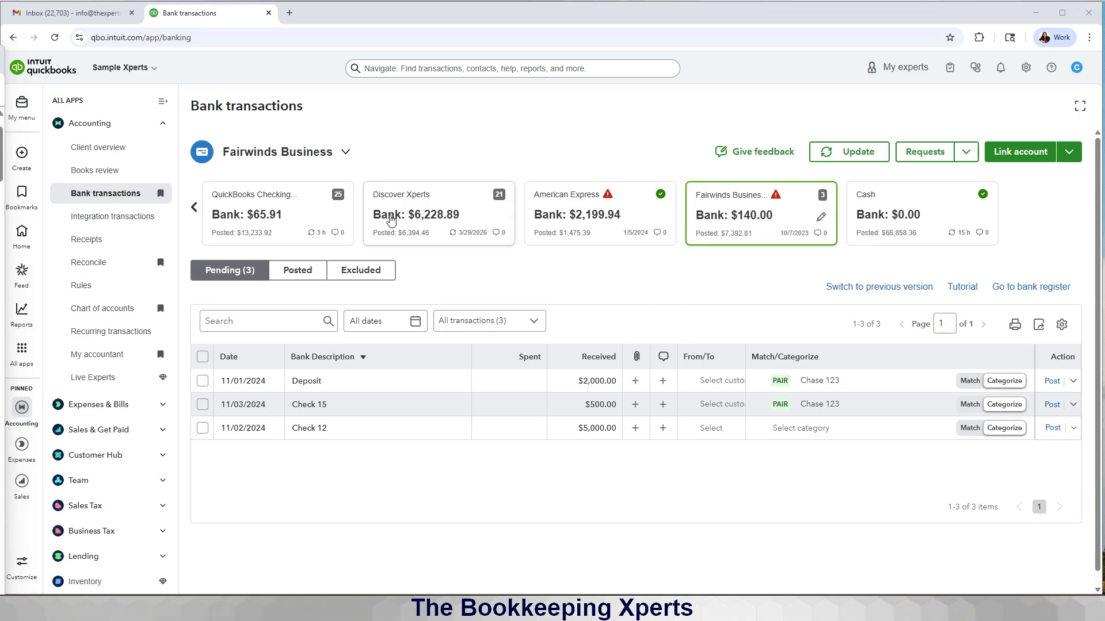
Step: Move the account carousel left and select the Chase 123 card to list its four pending transactions
click(194, 208)
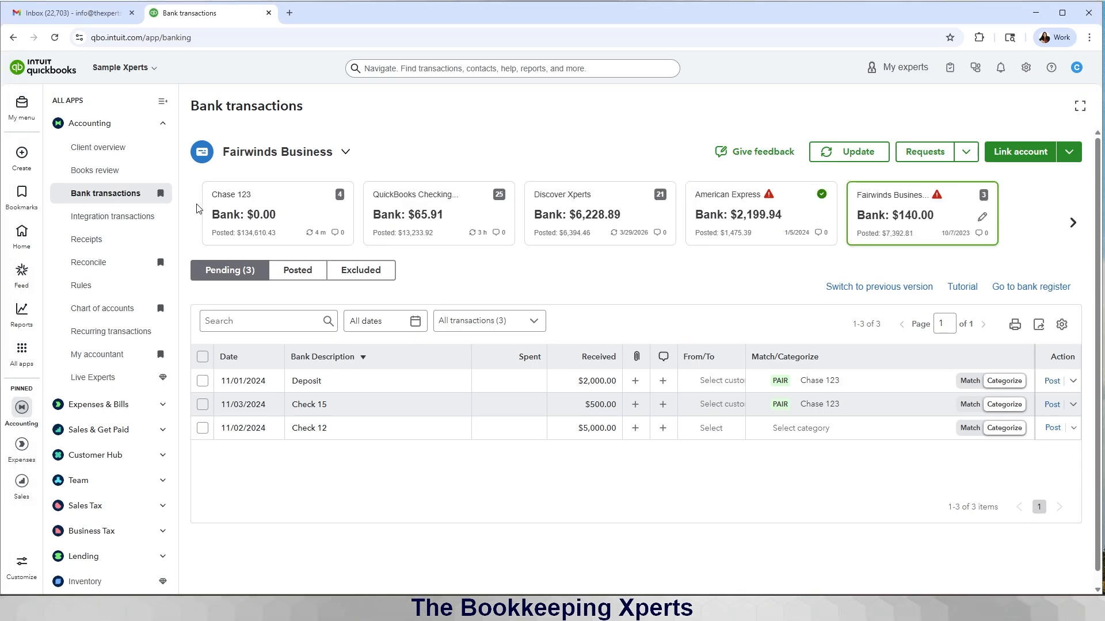
click(210, 210)
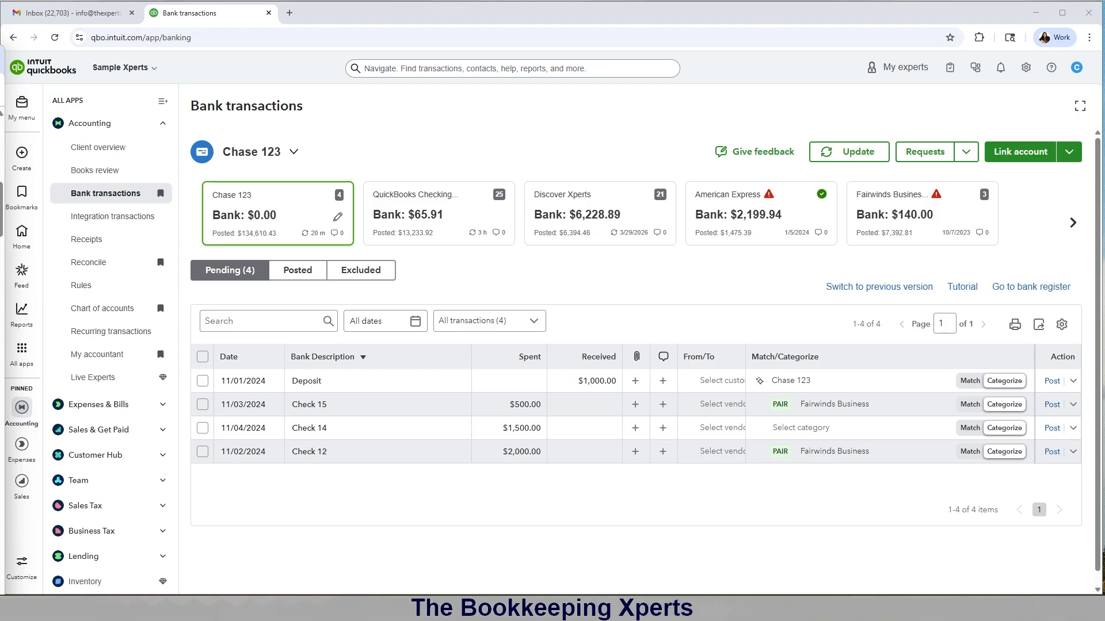
Step: In the Chart of accounts, start a new account as Bank type with Trust account detail
click(90, 310)
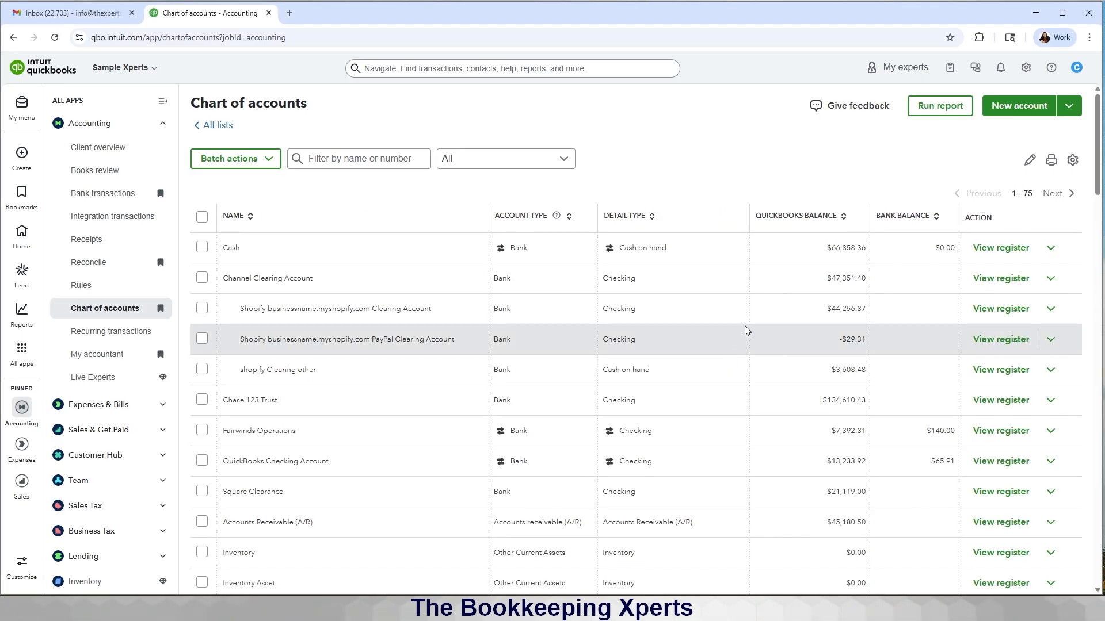
click(1015, 117)
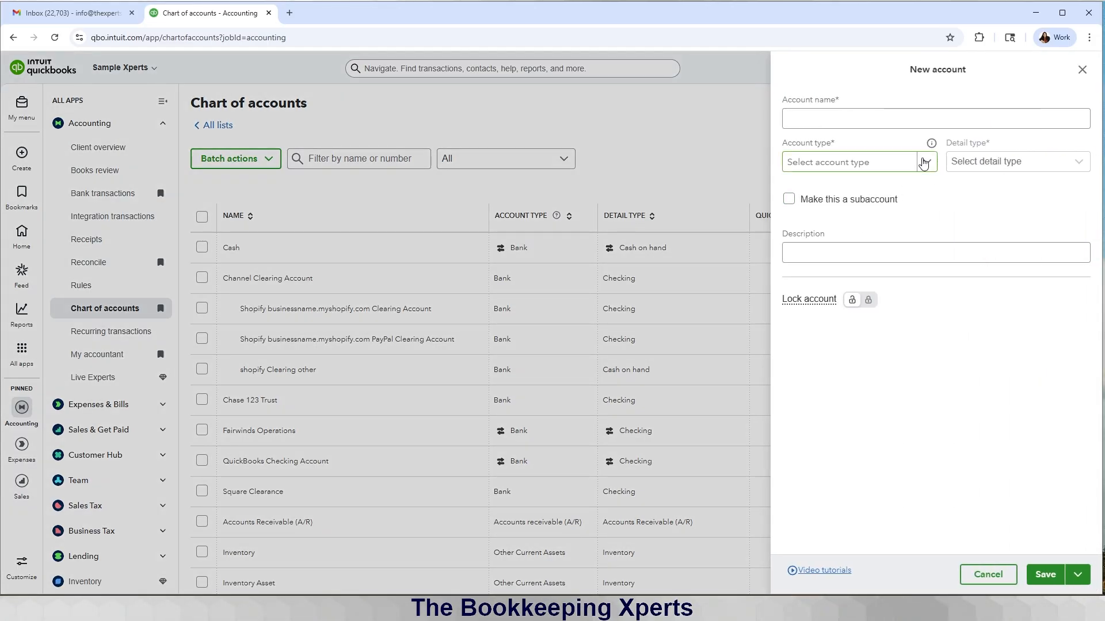
click(924, 163)
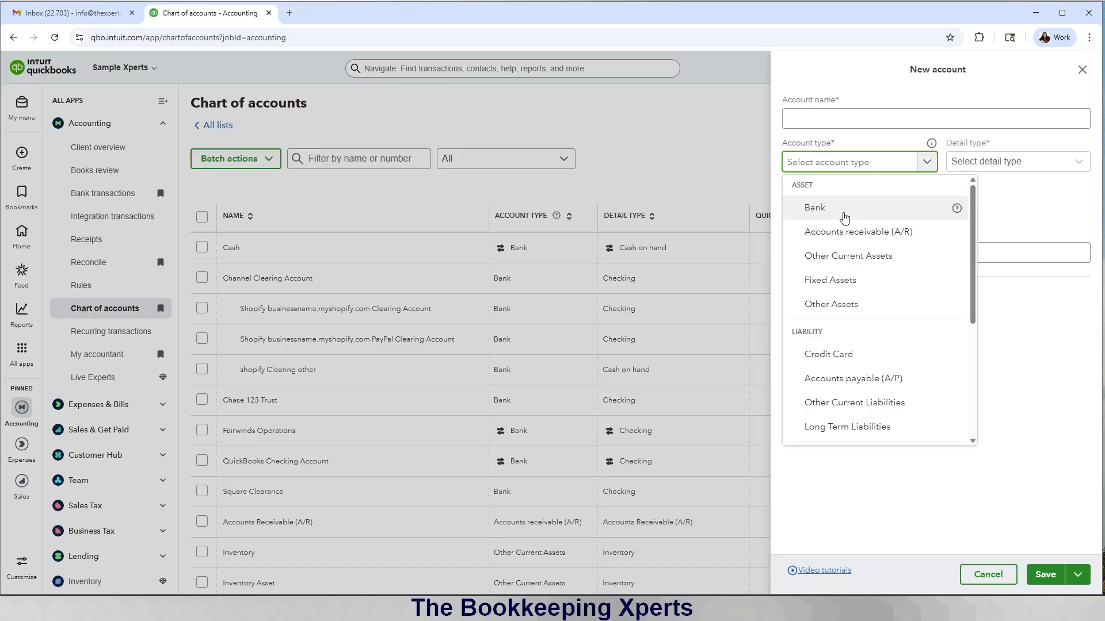
click(866, 208)
click(1010, 161)
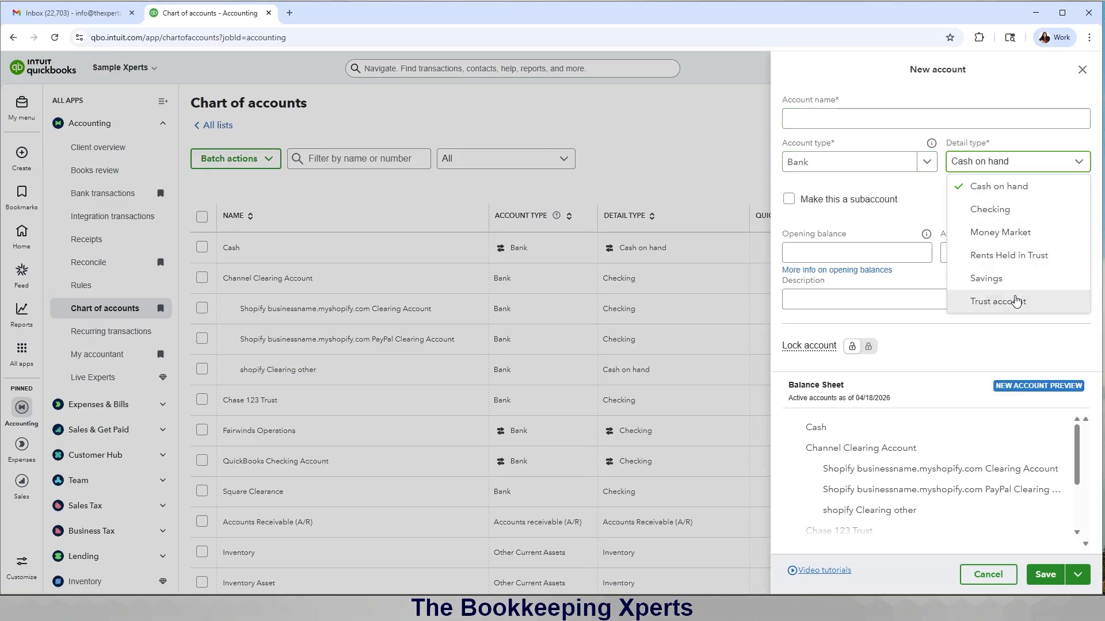
click(1012, 301)
click(813, 121)
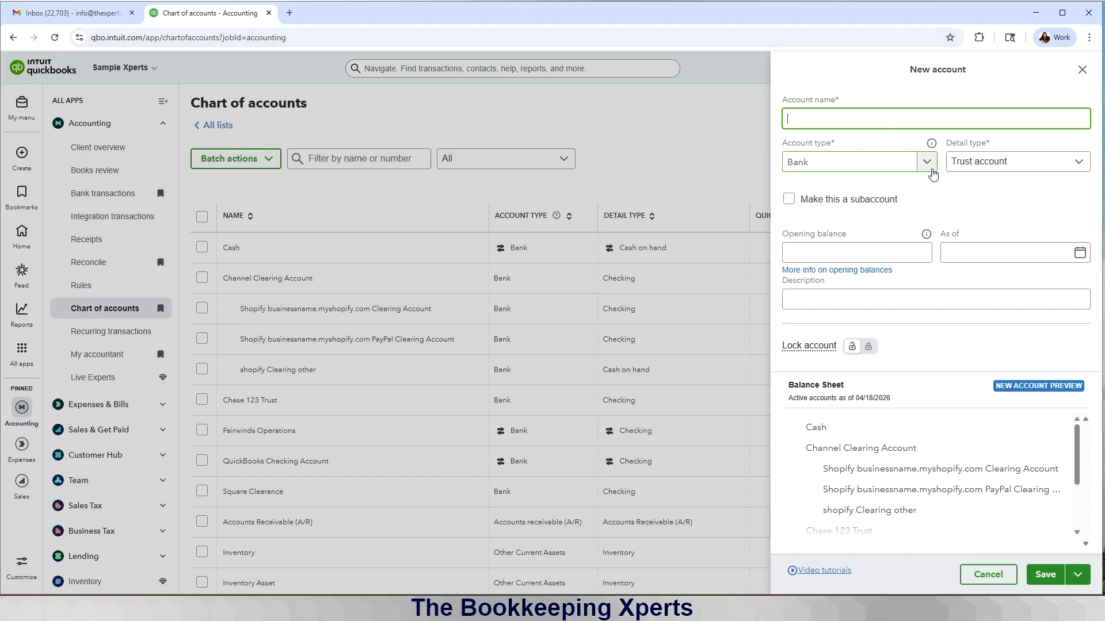
Step: Change it to Other Current Liabilities, detail Trust Accounts - Liabilities, and name it 'Client Trust'
click(926, 162)
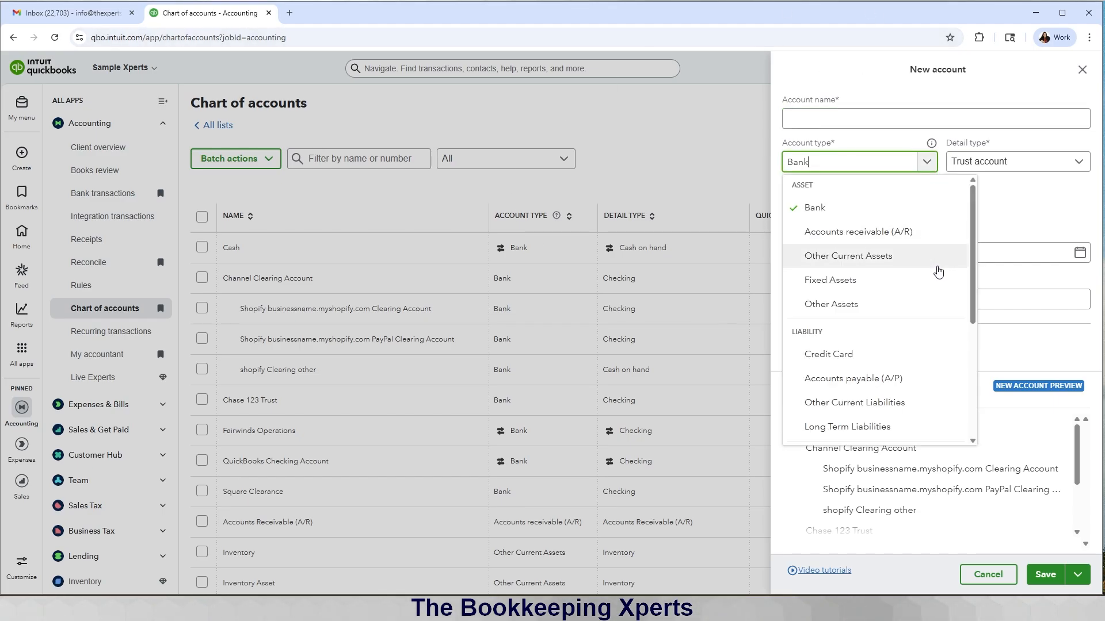
scroll(938, 272, down, 2)
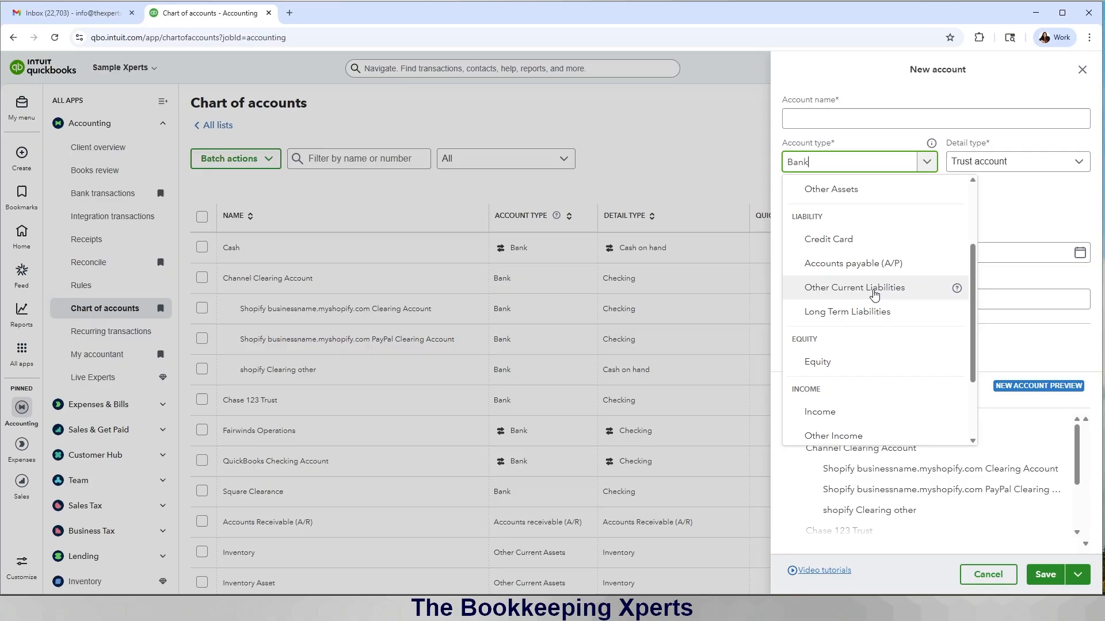
click(874, 294)
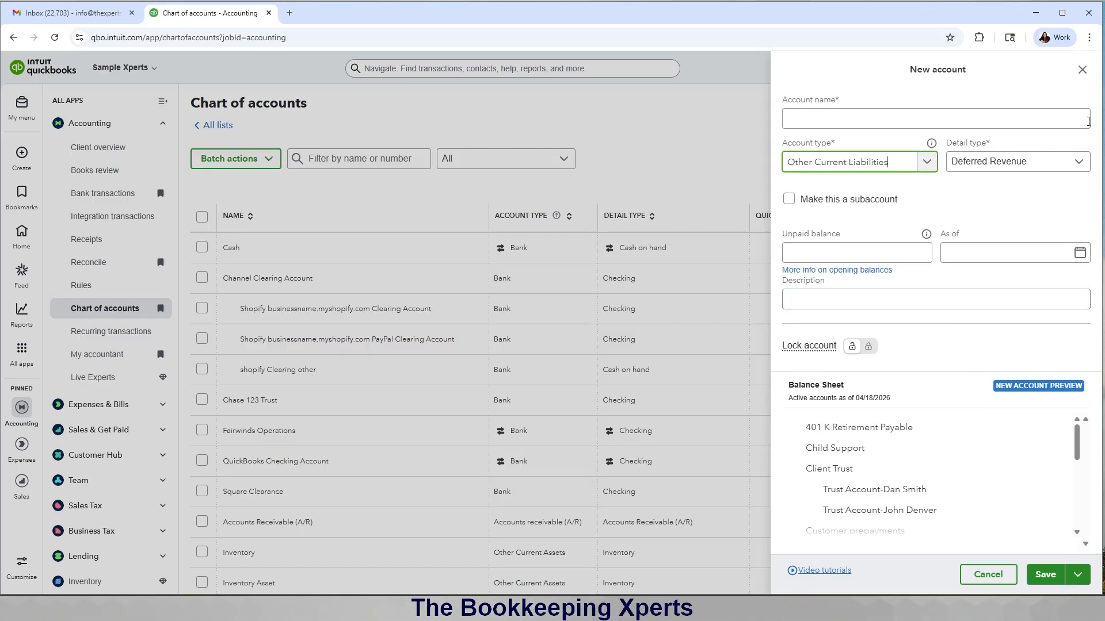
click(1076, 161)
scroll(1018, 288, down, 3)
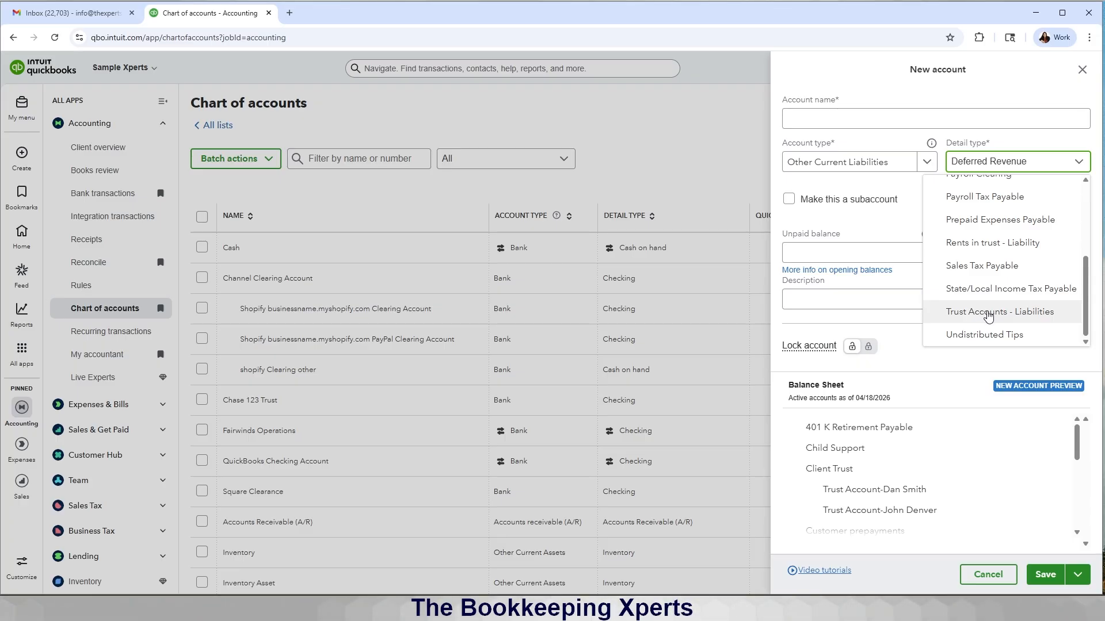
click(988, 314)
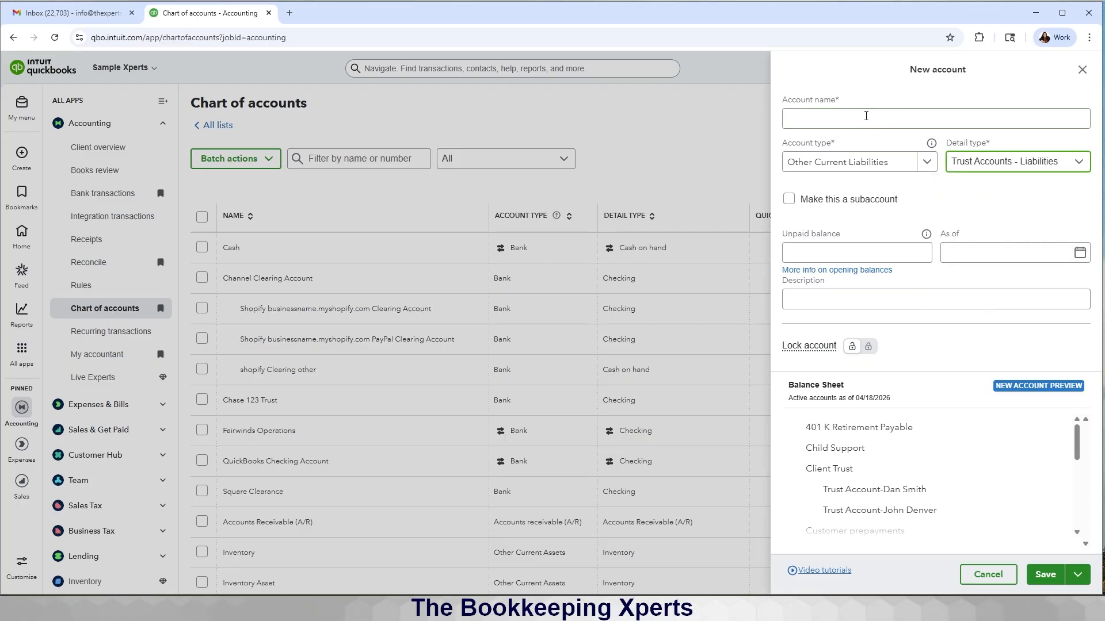
click(865, 116)
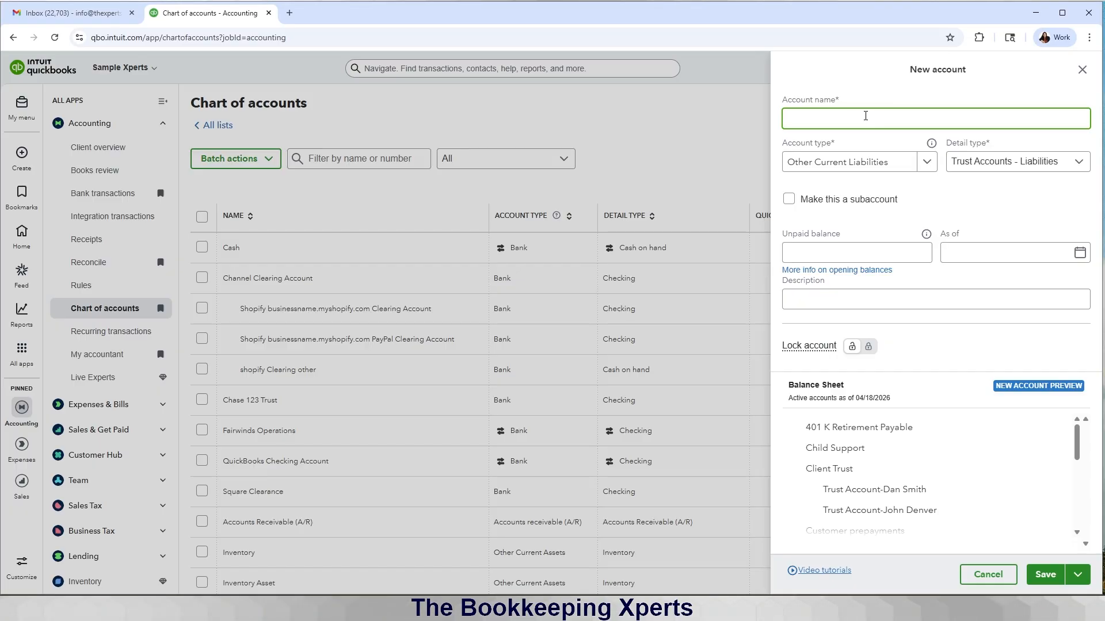
text(Client Trust)
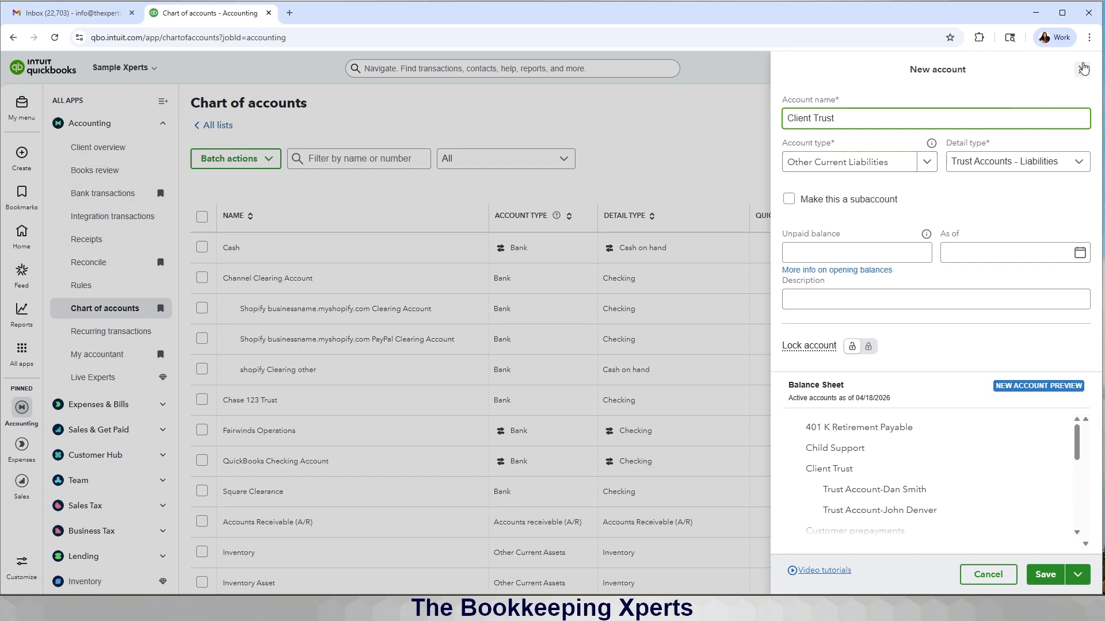
Step: Close the unsaved New account form and look over the liability accounts in the chart
click(1082, 69)
scroll(709, 298, down, 7)
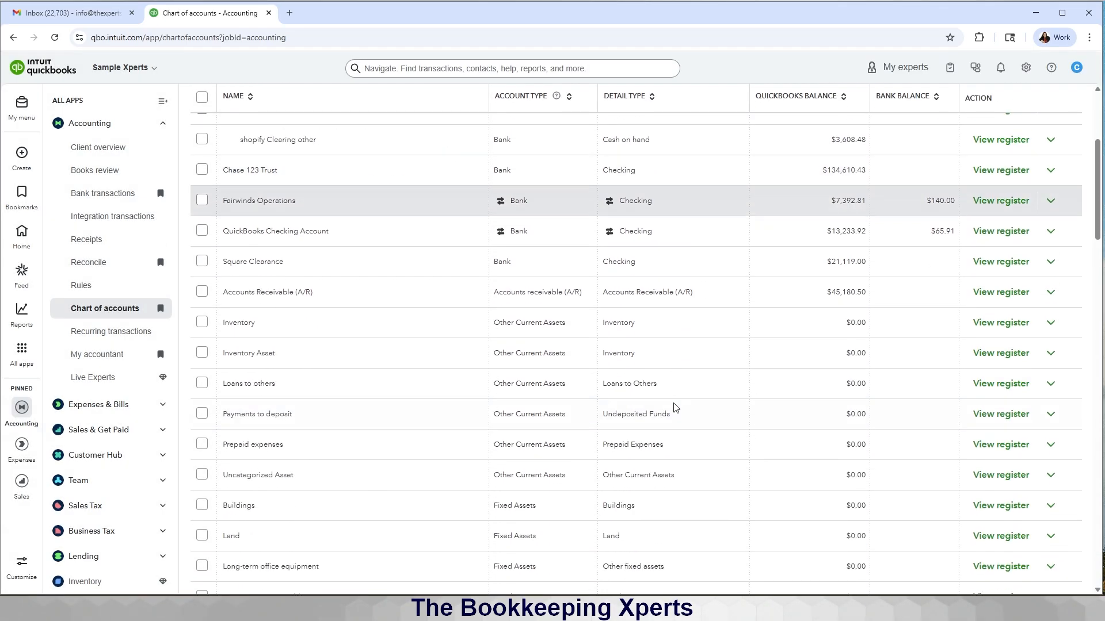
scroll(674, 407, down, 8)
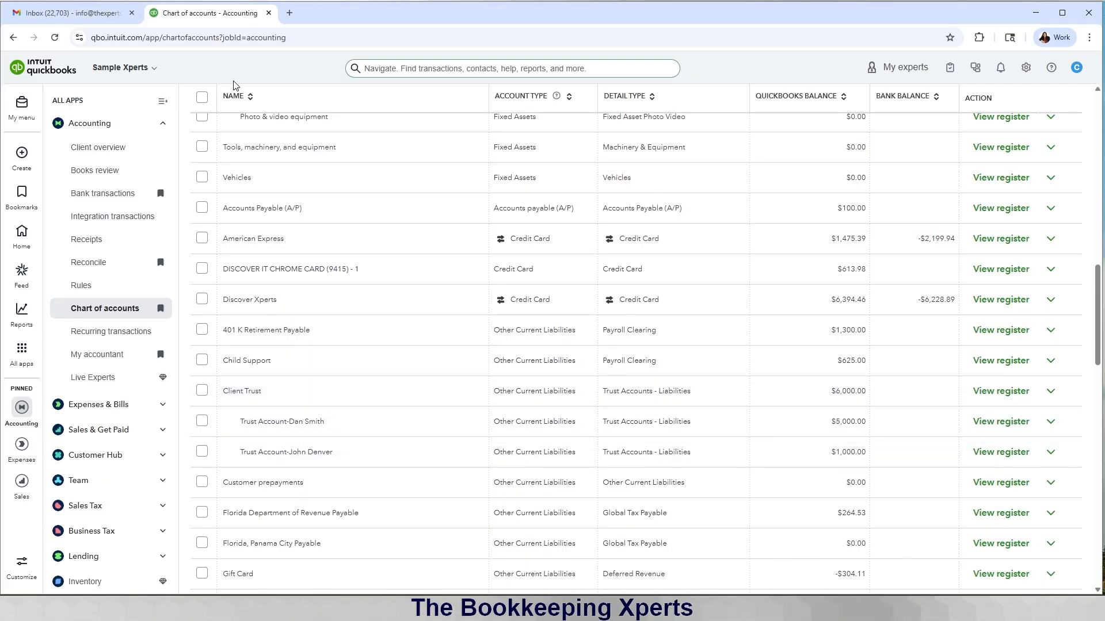
click(21, 163)
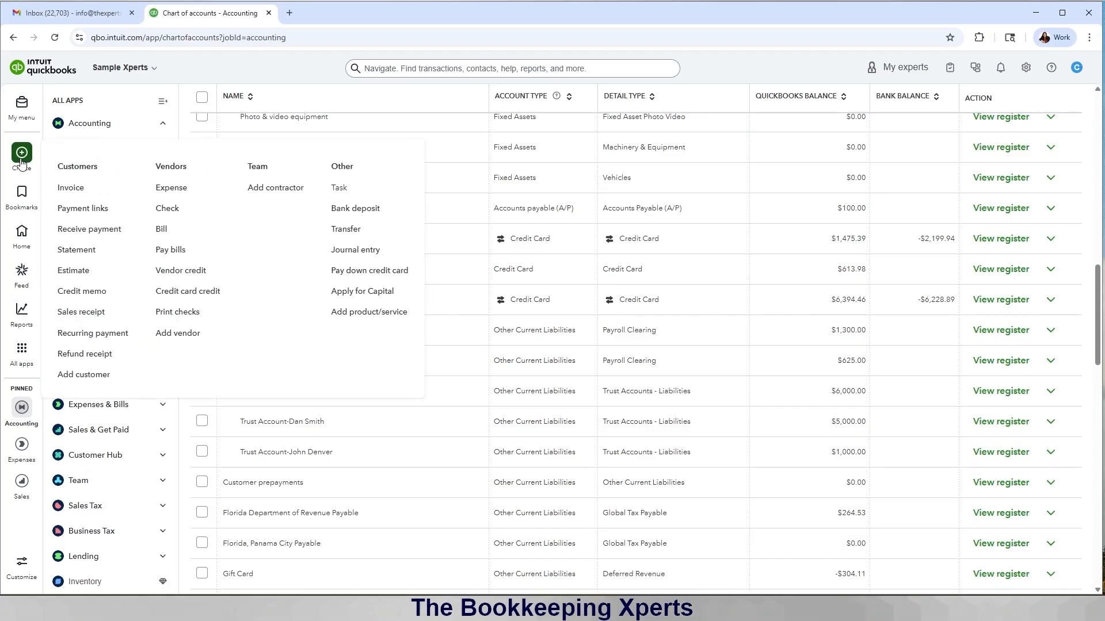
click(21, 163)
scroll(822, 206, up, 10)
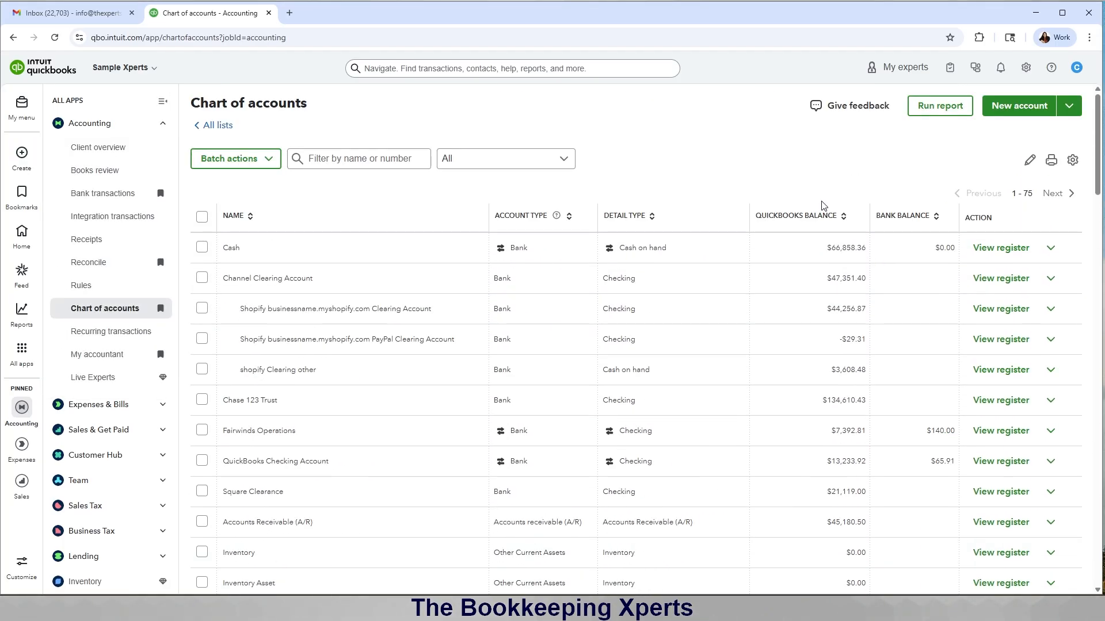
Step: Start a new Other Current Liabilities account, Trust Accounts - Liabilities, named 'Client Trust-' plus the client's name
click(999, 109)
click(925, 162)
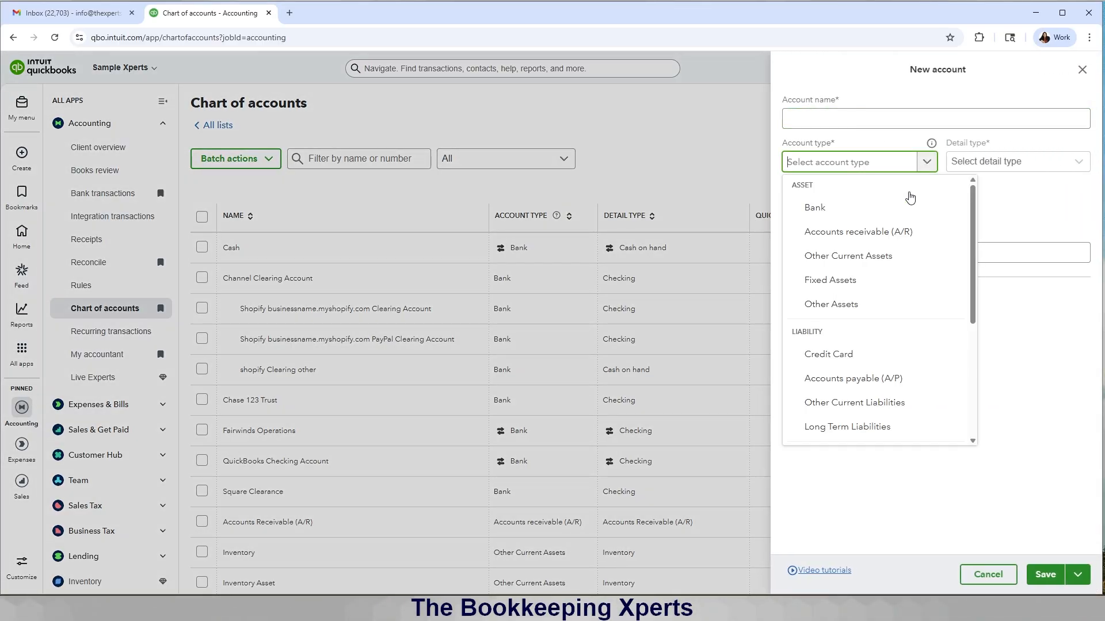
scroll(877, 329, down, 2)
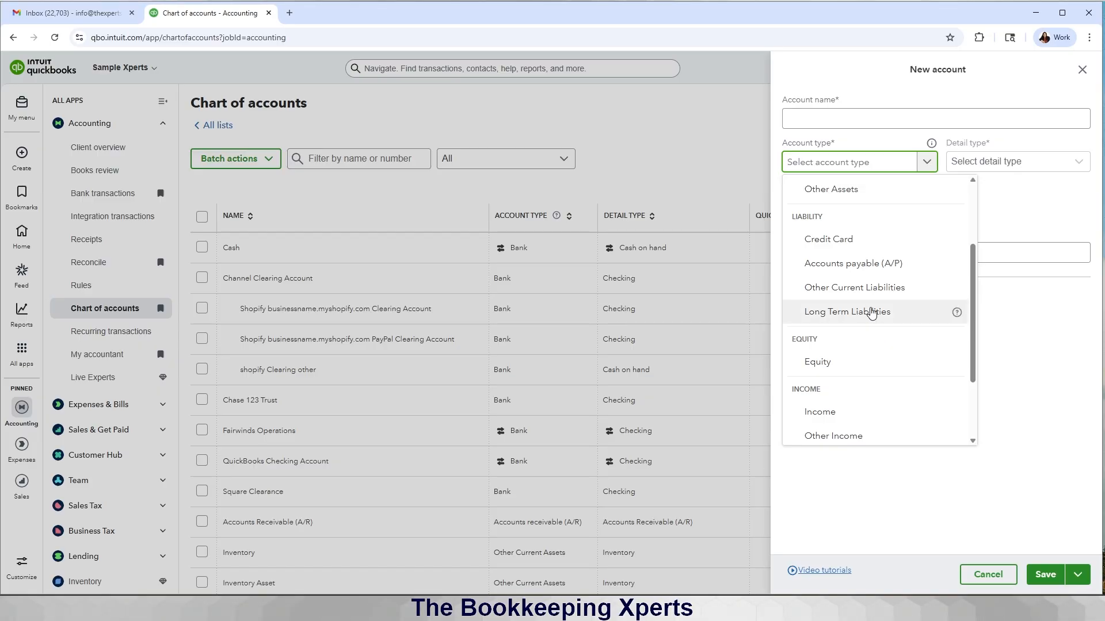
click(867, 288)
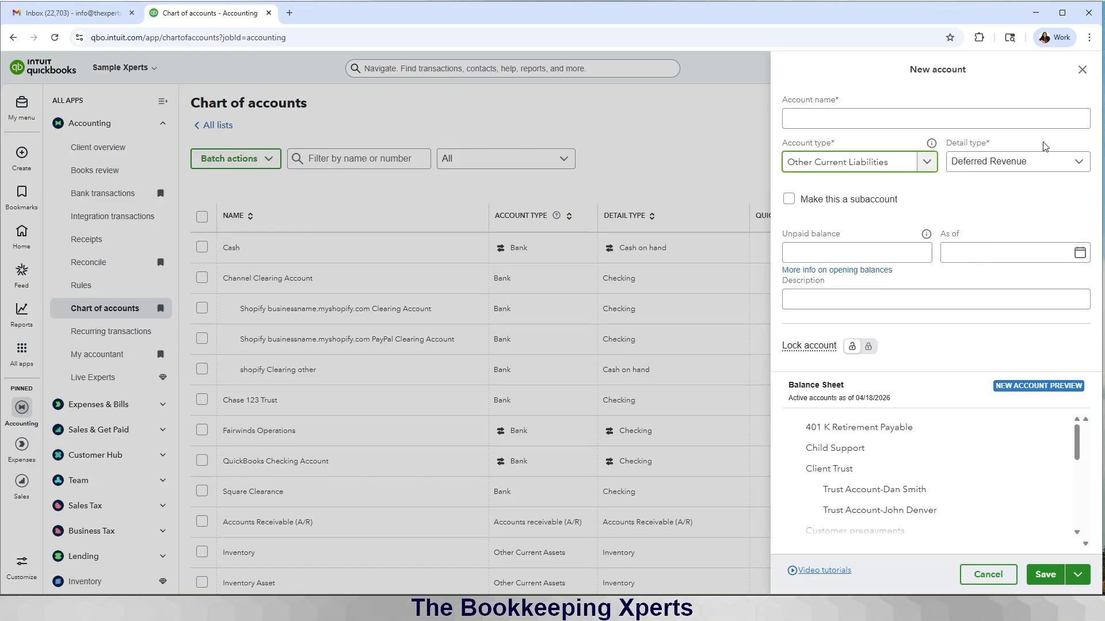
click(1043, 161)
scroll(1014, 335, down, 2)
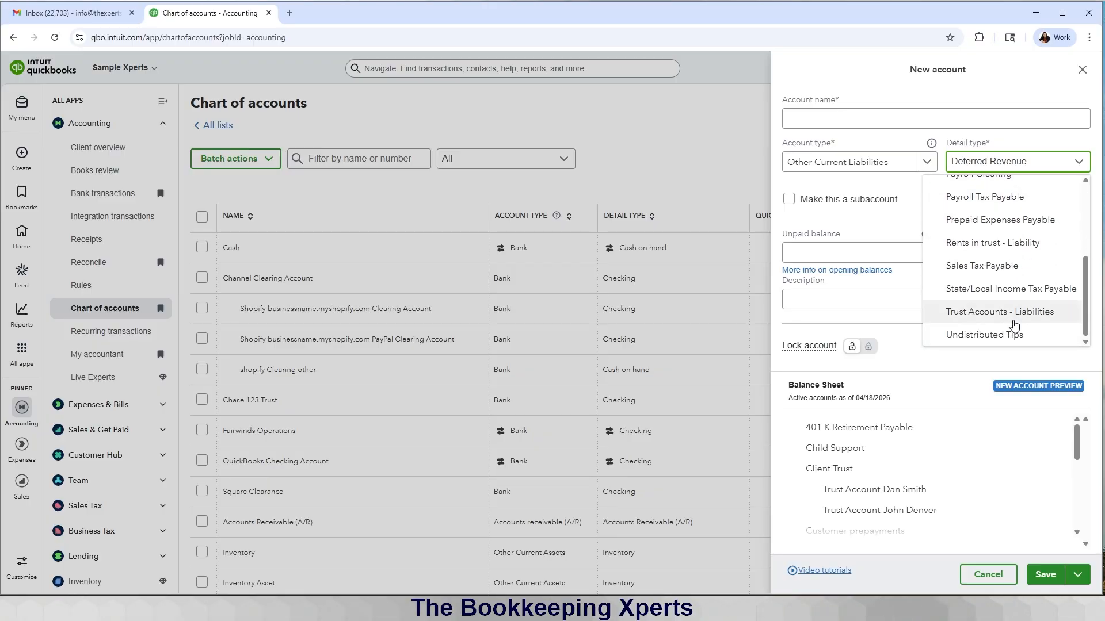
click(1008, 314)
click(904, 116)
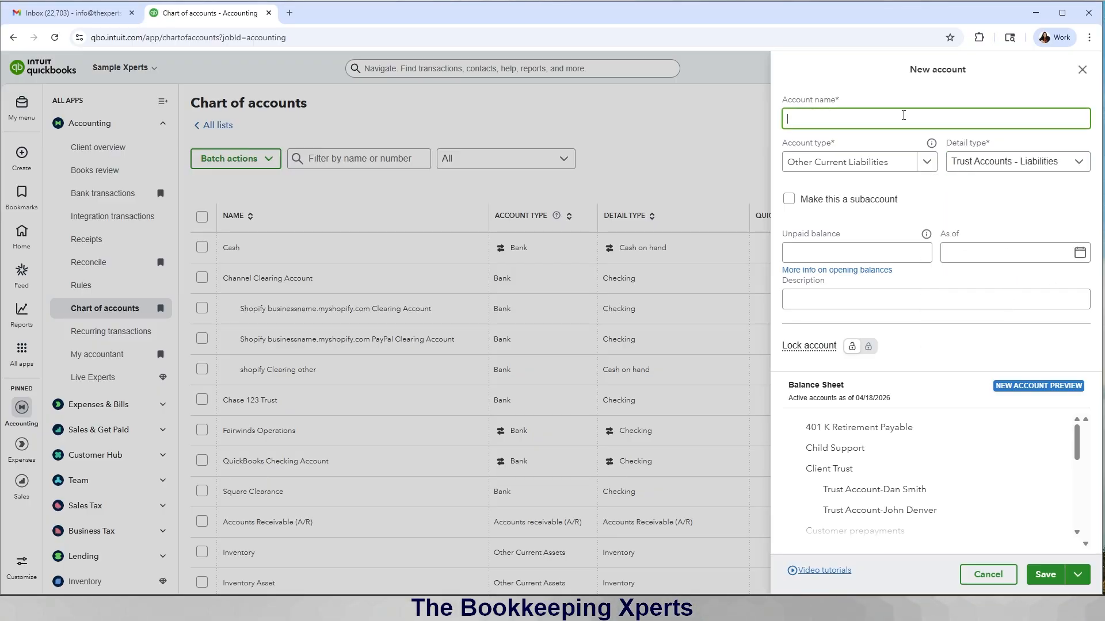
text(Tru)
key(BackSpace)
key(BackSpace)
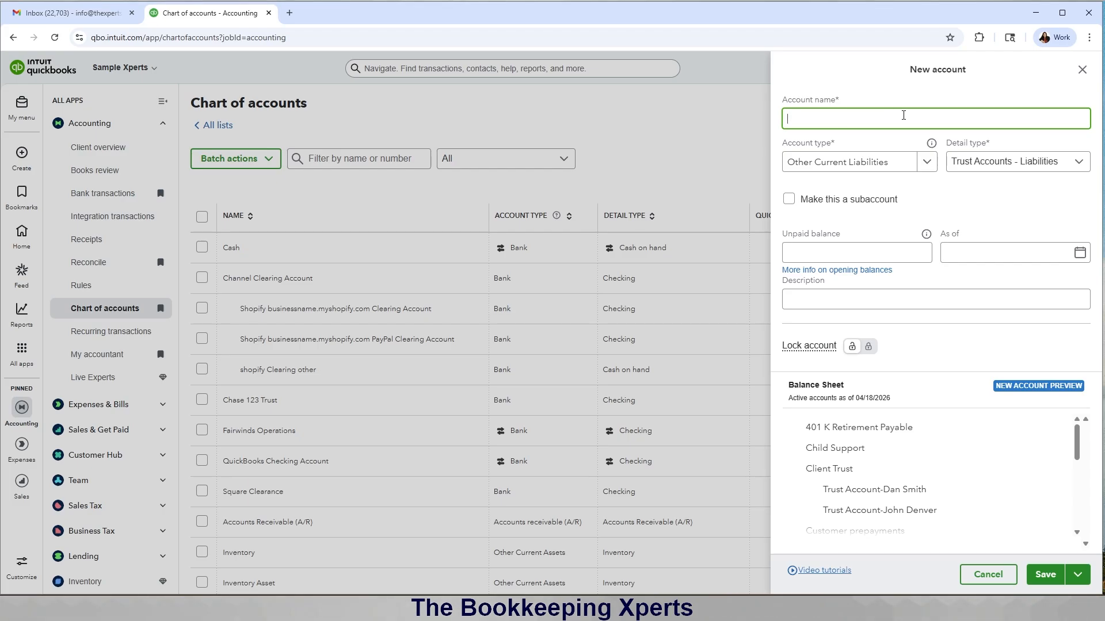
text(Client )
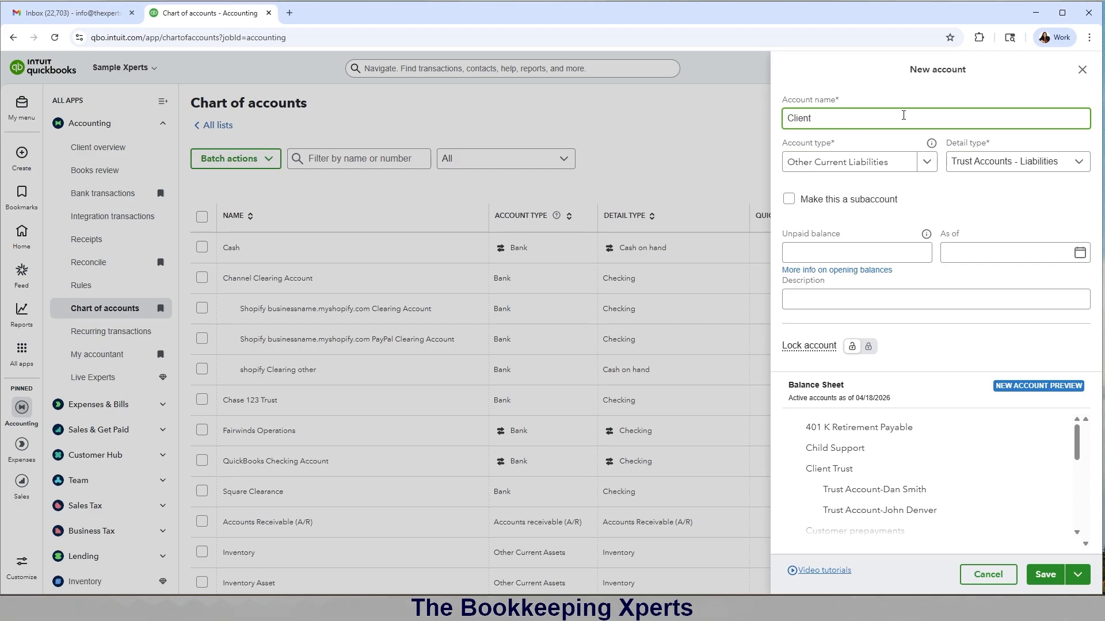
text(Trust-)
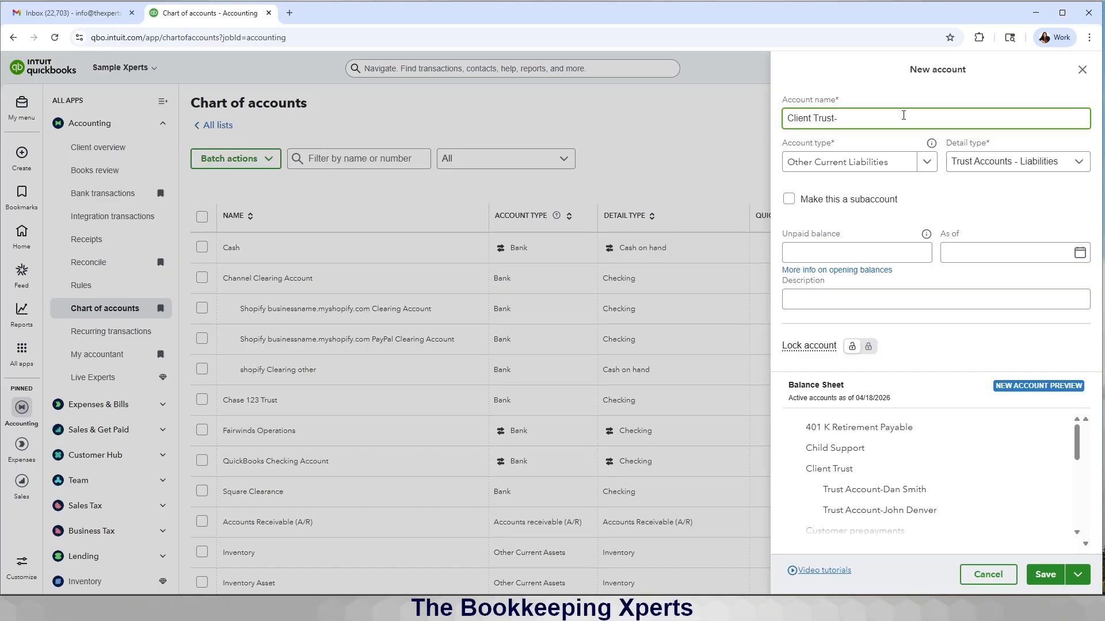
text(Mi)
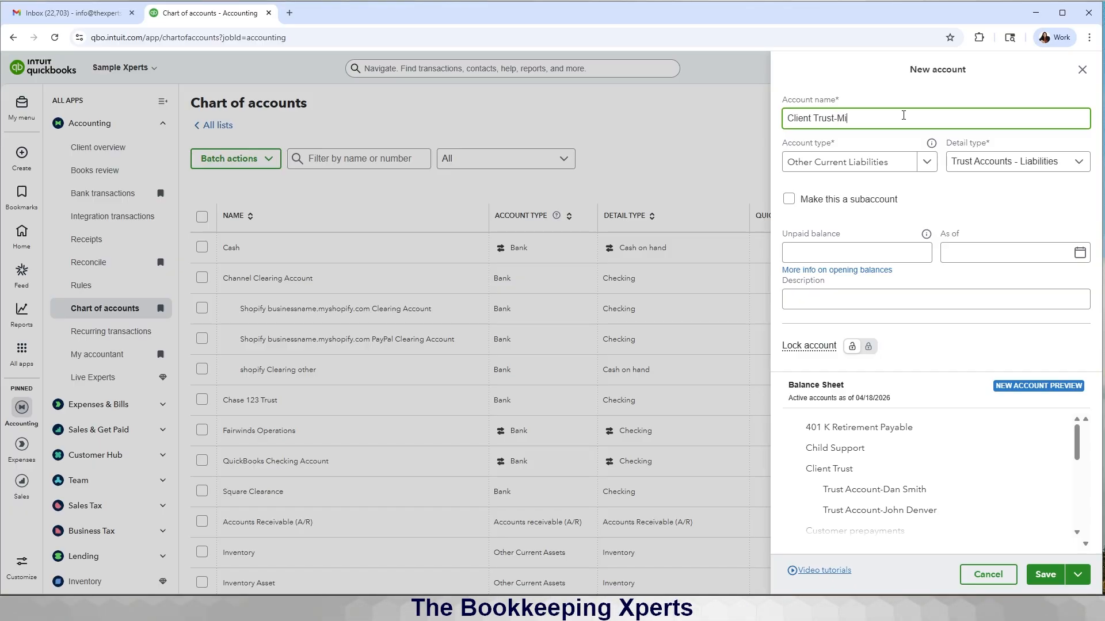
text(ckey Mouse)
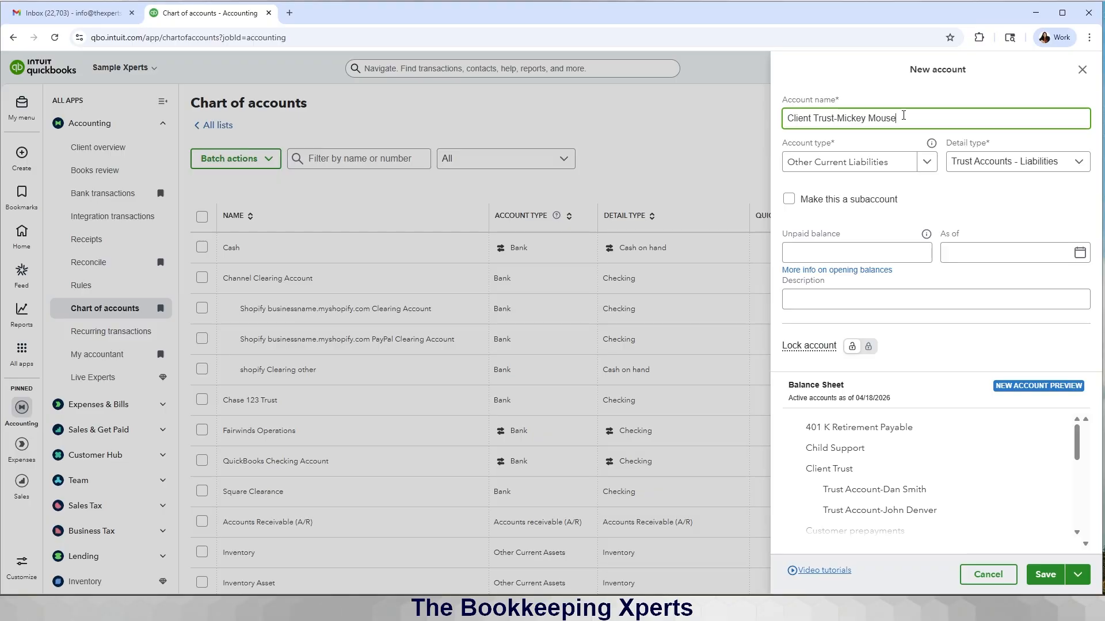
Step: Make it a subaccount of Client Trust, save it, and agree to lock the parent
click(788, 199)
click(812, 246)
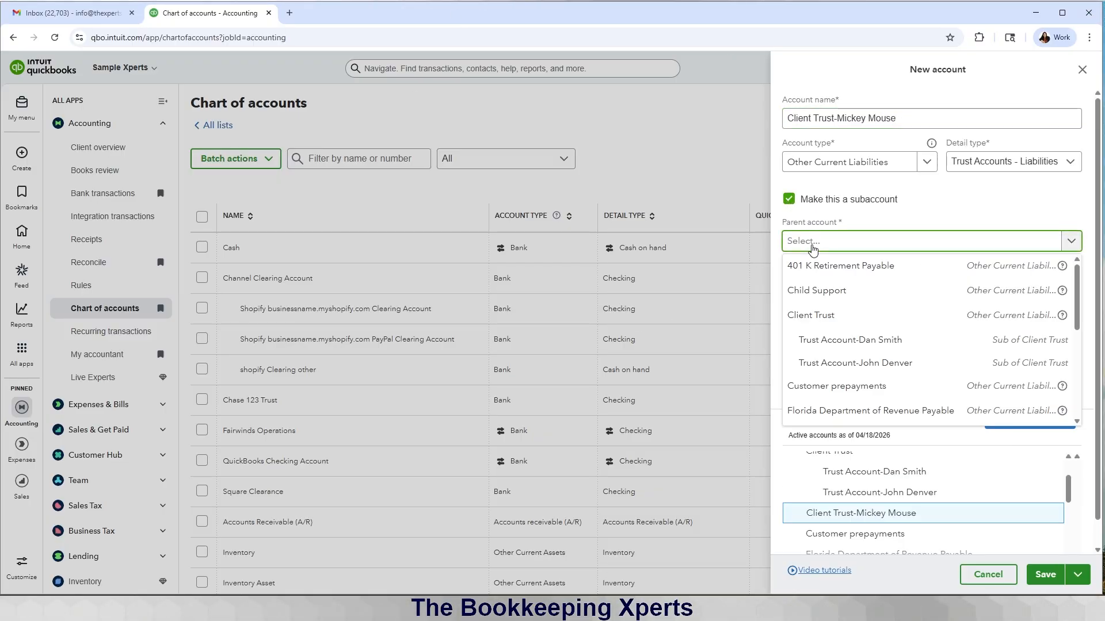
text(client)
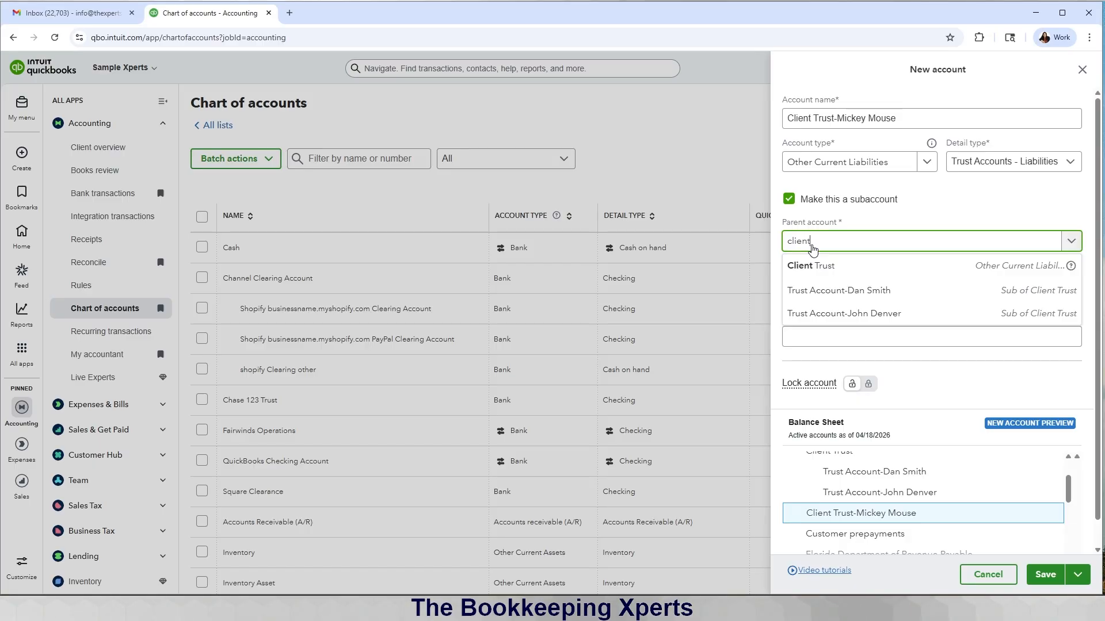
click(817, 266)
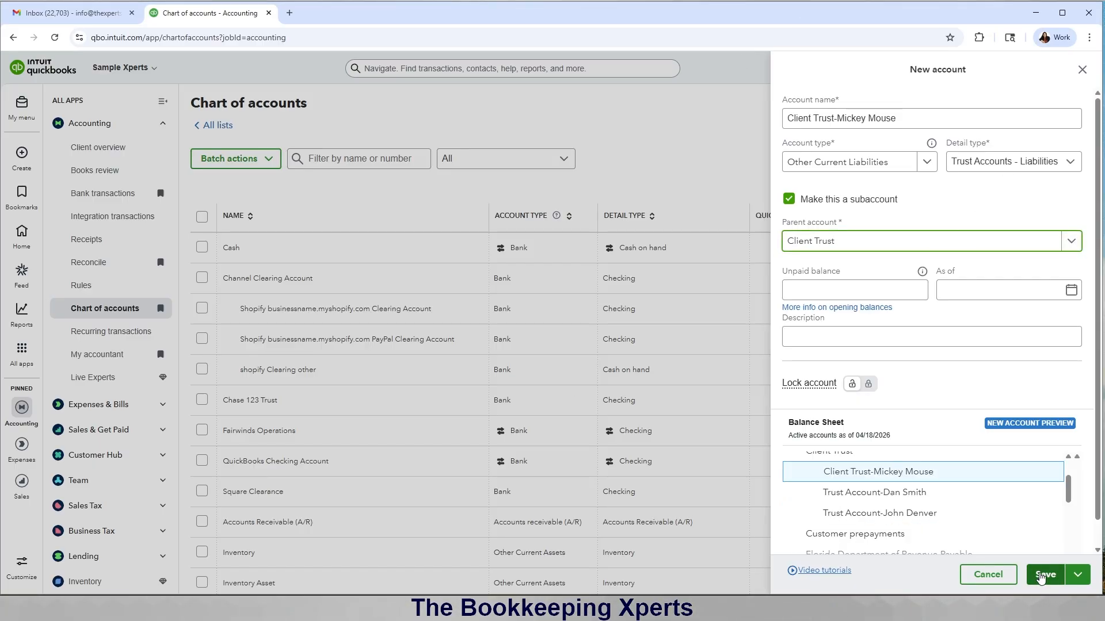
click(1040, 577)
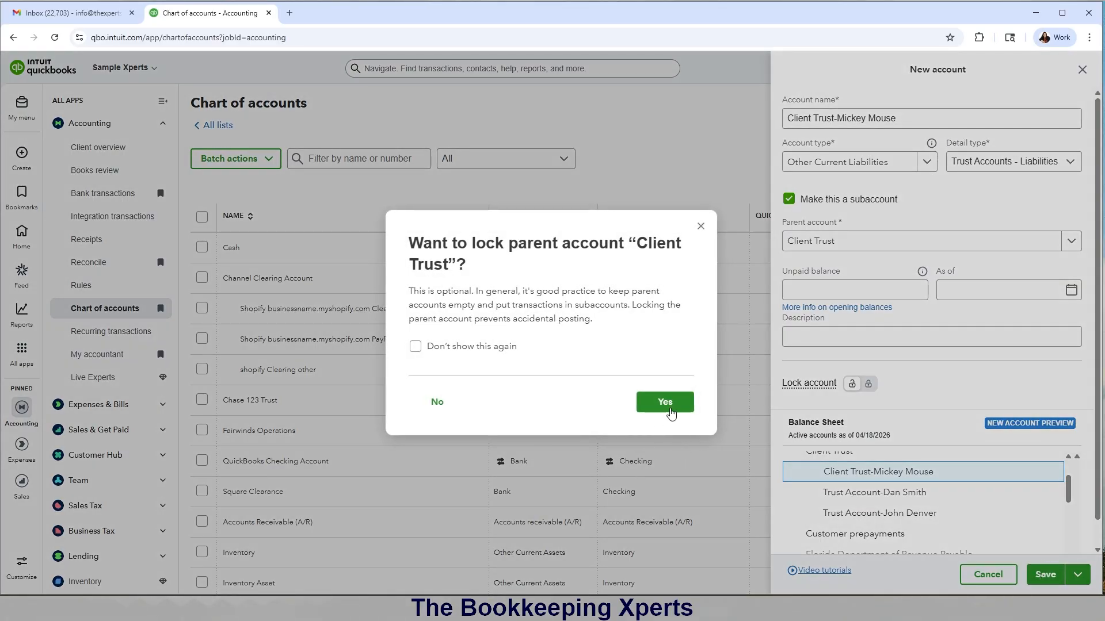
click(666, 403)
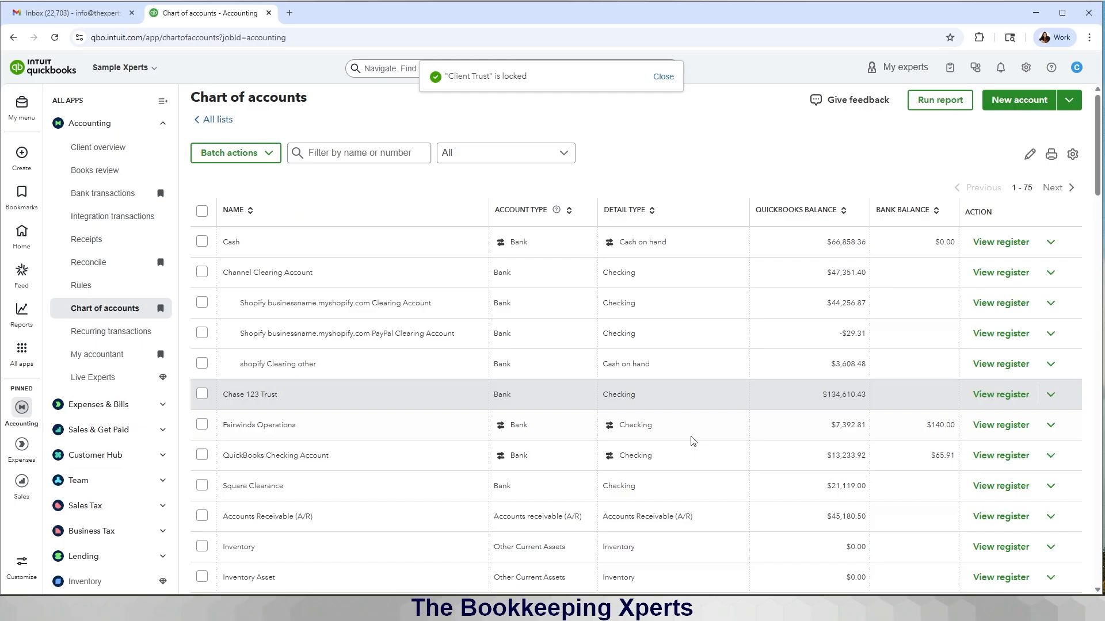
Step: Check the new subaccount shows $0.00 under Client Trust, then go to Bank transactions
scroll(708, 461, down, 2)
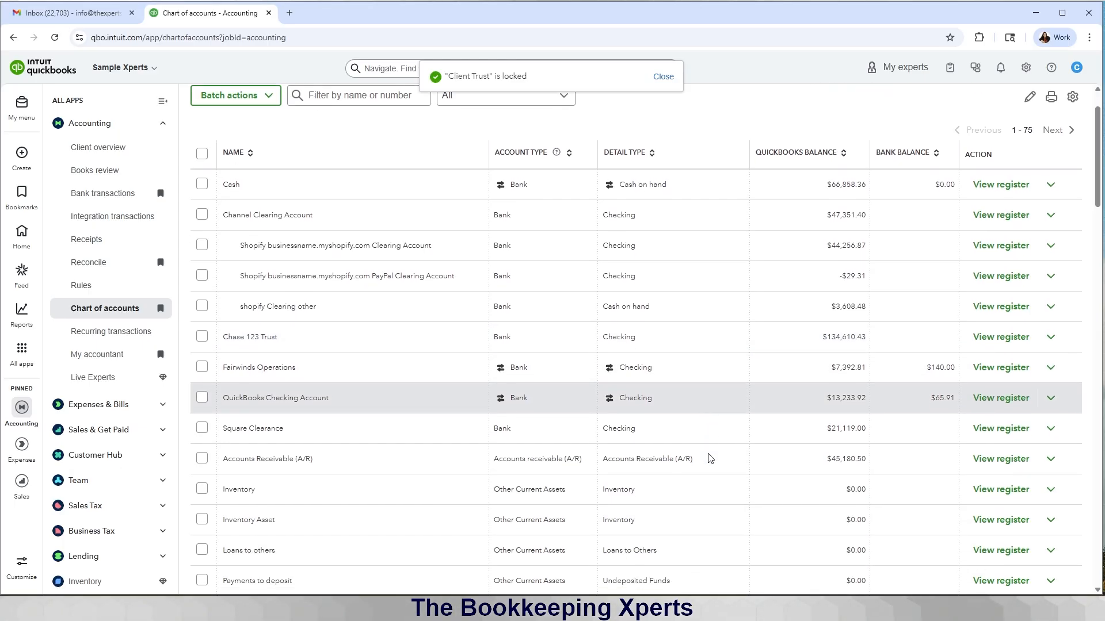
scroll(709, 458, down, 5)
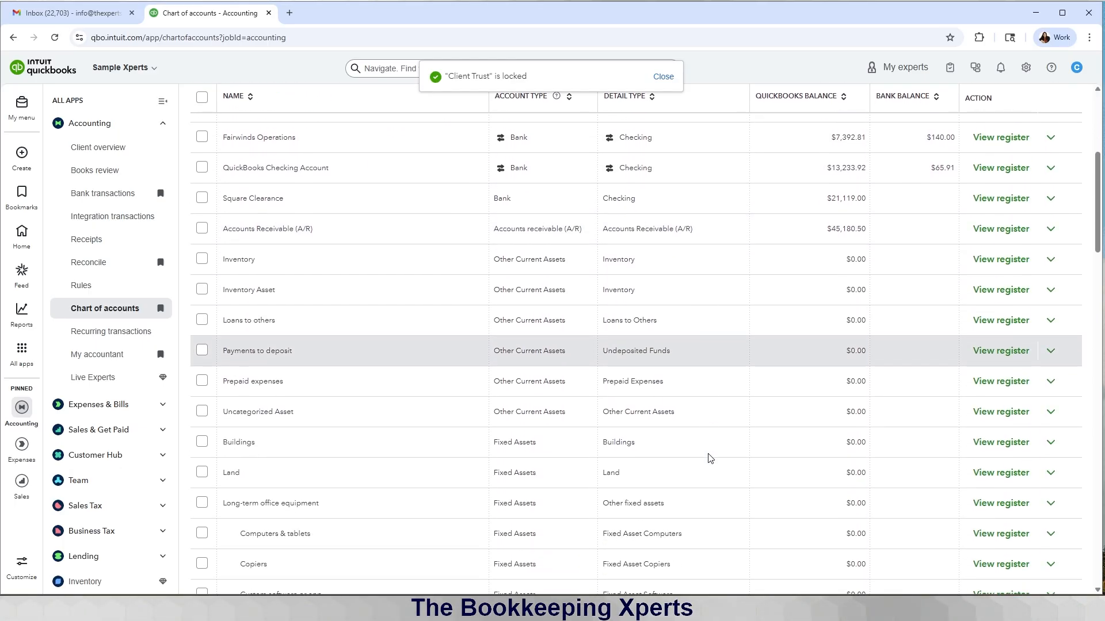
scroll(710, 457, up, 8)
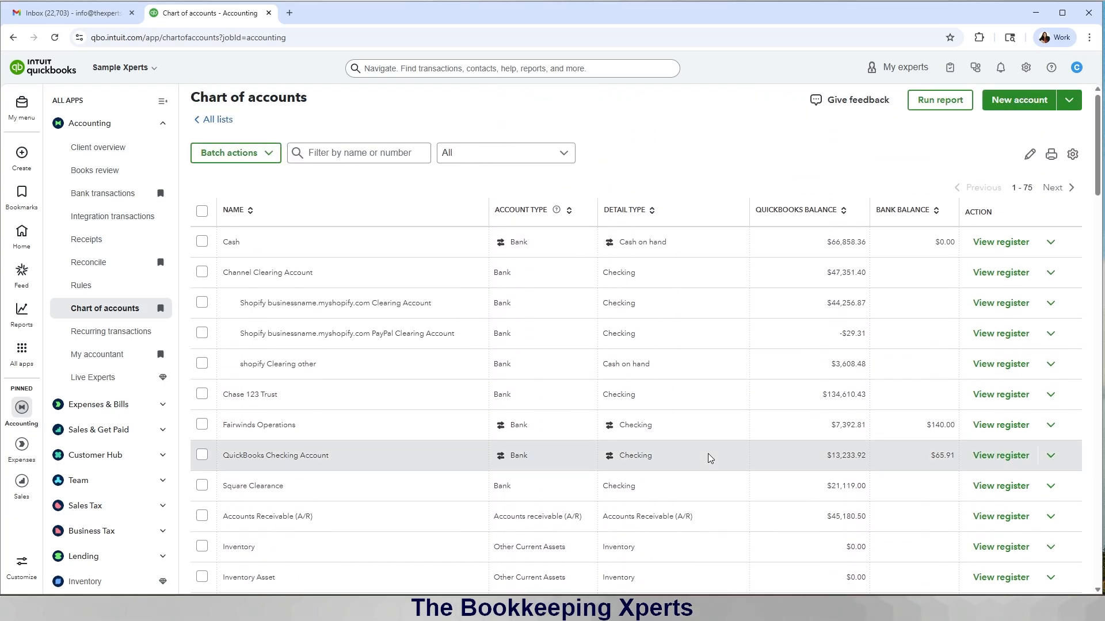
scroll(708, 454, down, 2)
scroll(708, 454, down, 4)
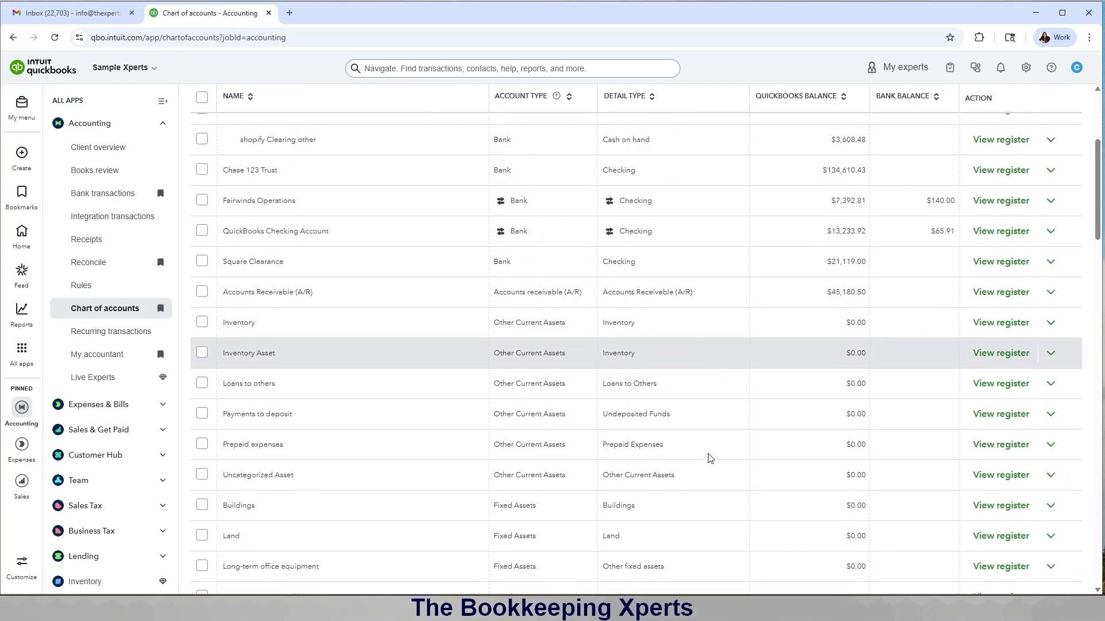
scroll(708, 454, down, 8)
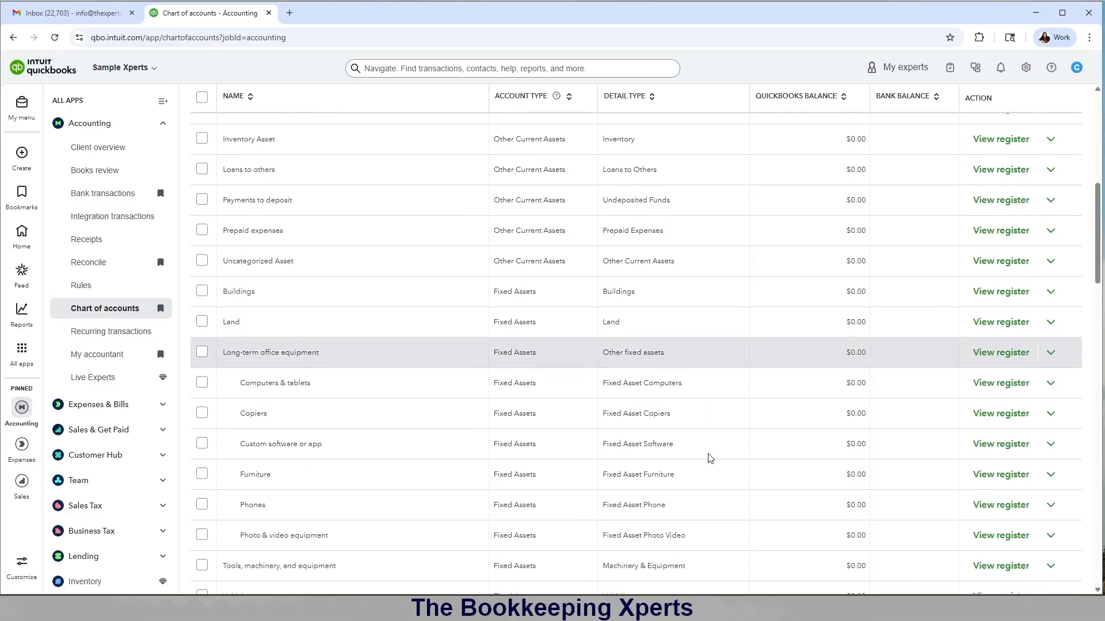
scroll(709, 458, down, 2)
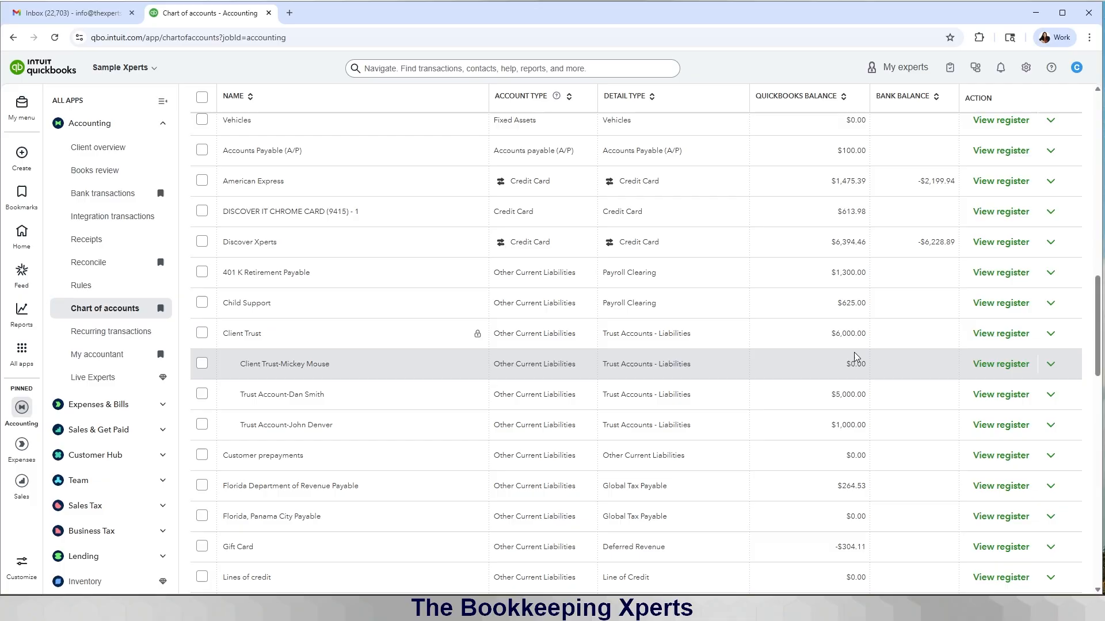
scroll(853, 356, up, 15)
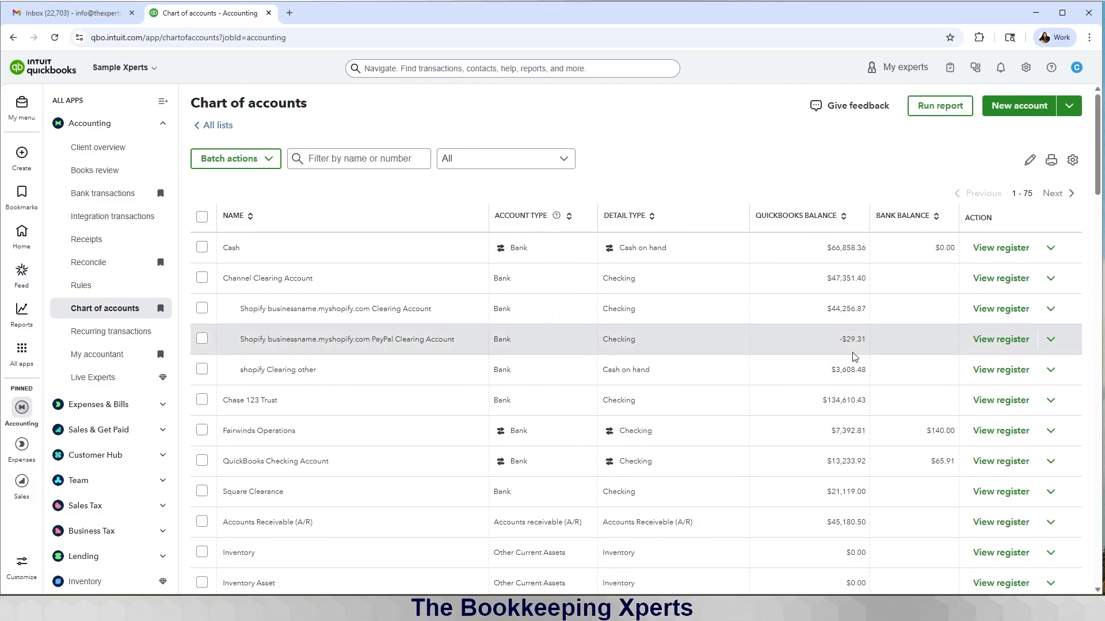
click(106, 194)
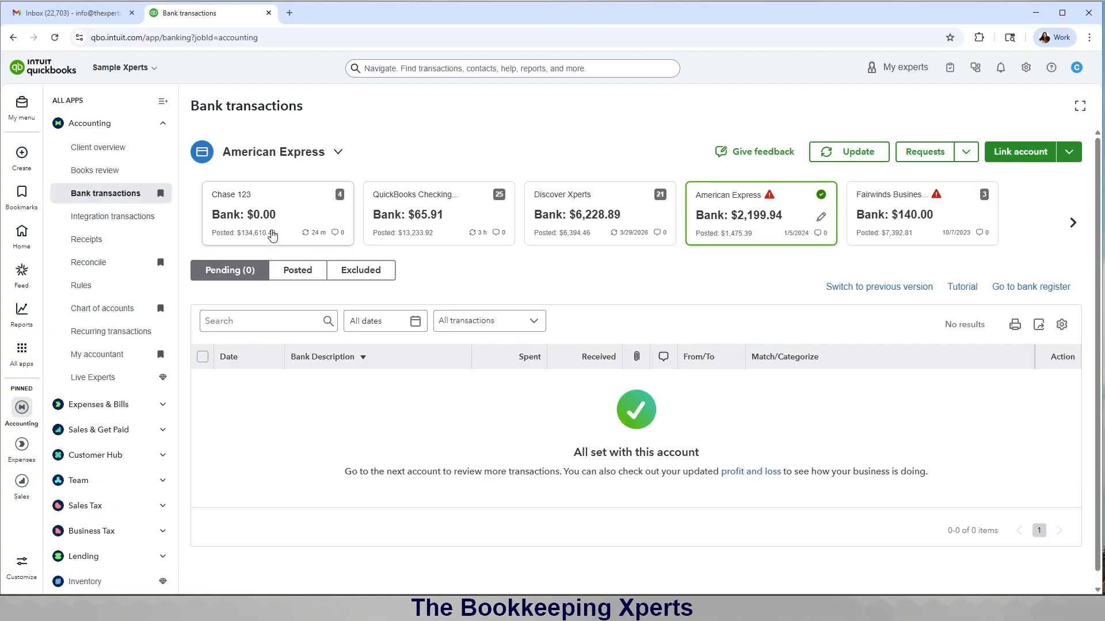
Step: Select the Chase 123 account card to list its four pending transactions
click(272, 235)
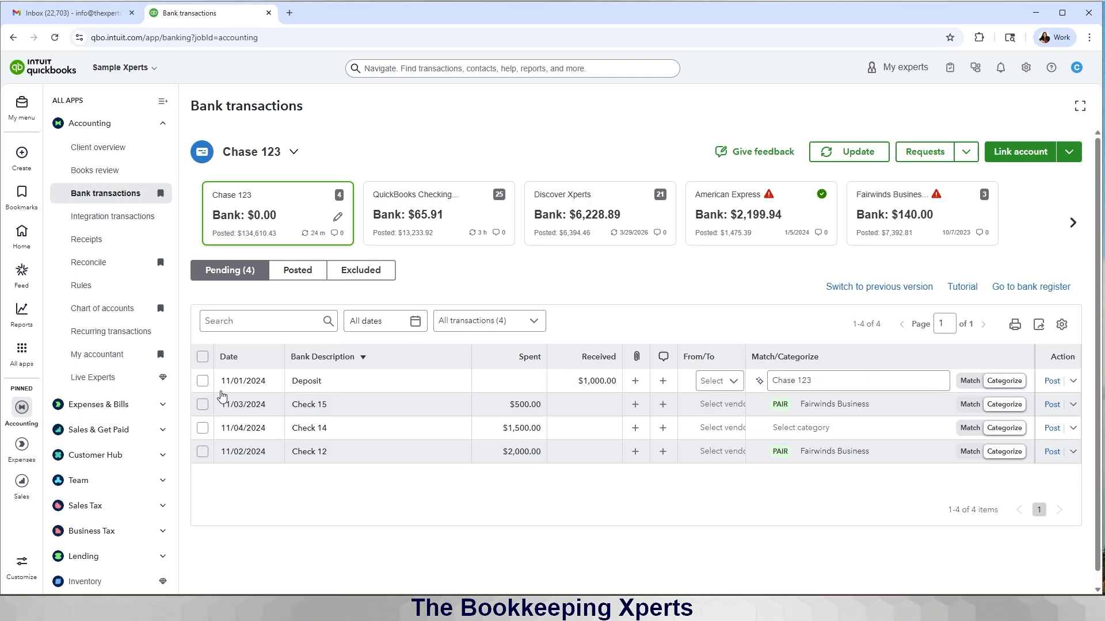
Step: Expand the 11/01/2024 $1,000.00 deposit and open its From/To customer list
click(355, 391)
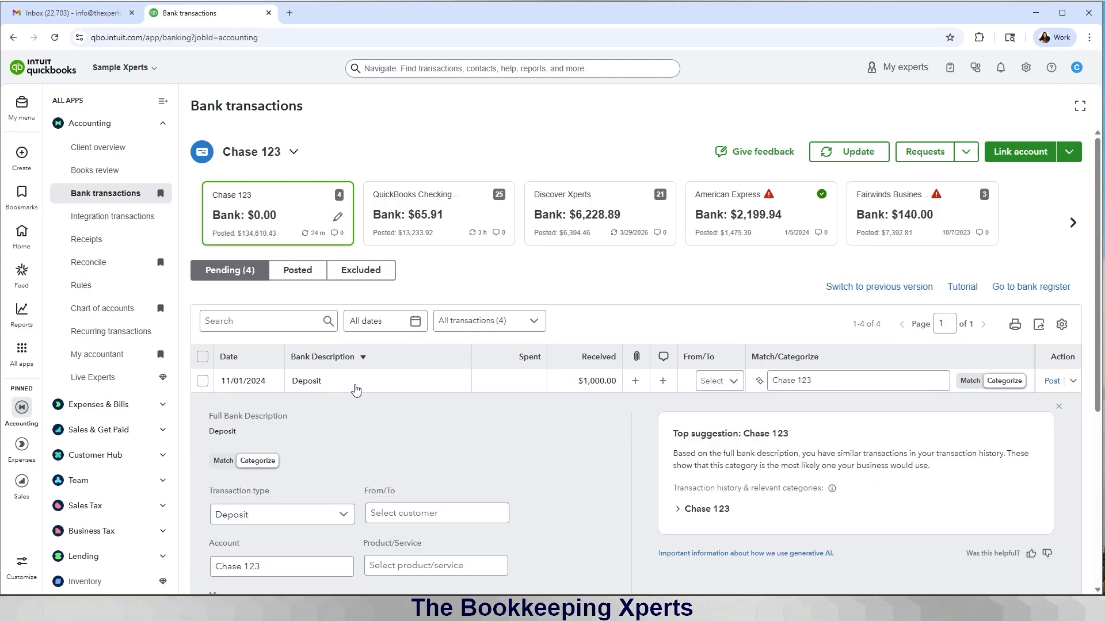
scroll(356, 391, down, 3)
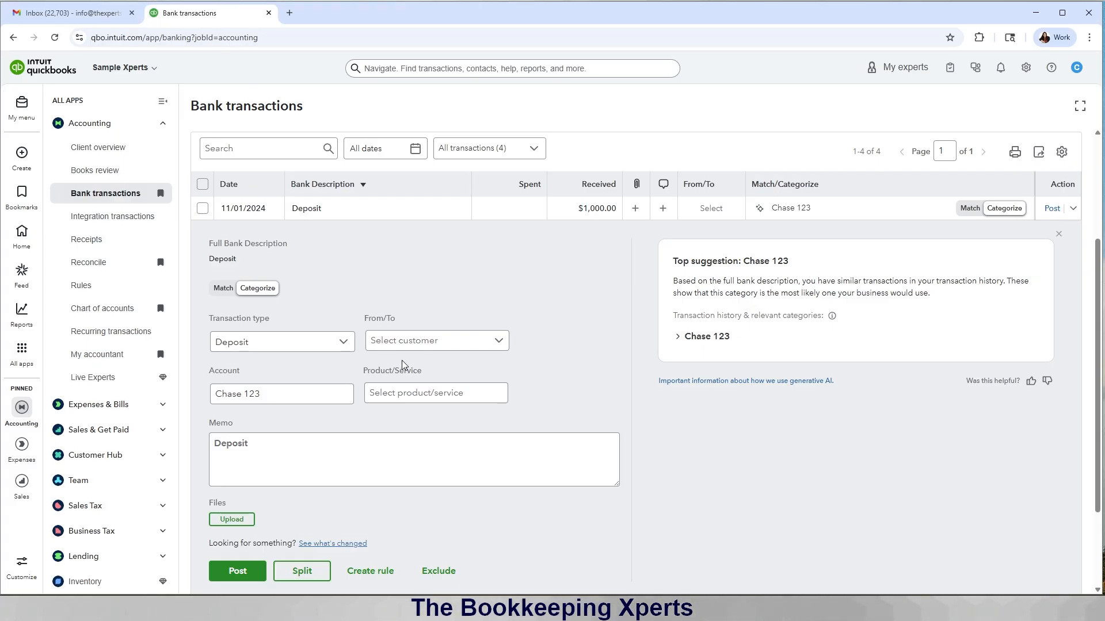
scroll(534, 349, down, 1)
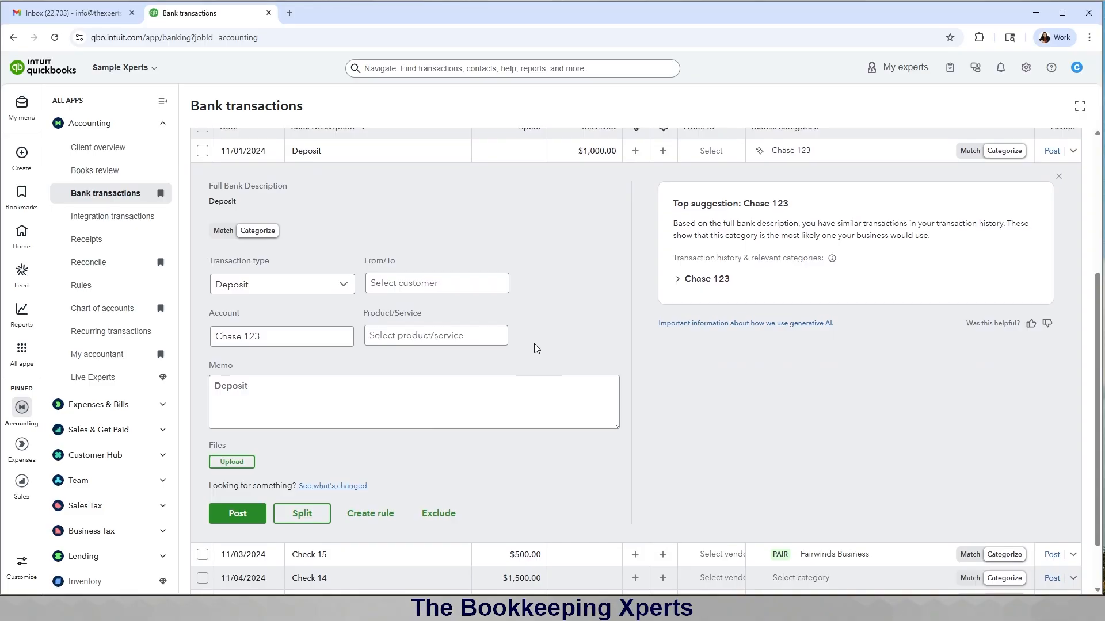
scroll(534, 349, up, 1)
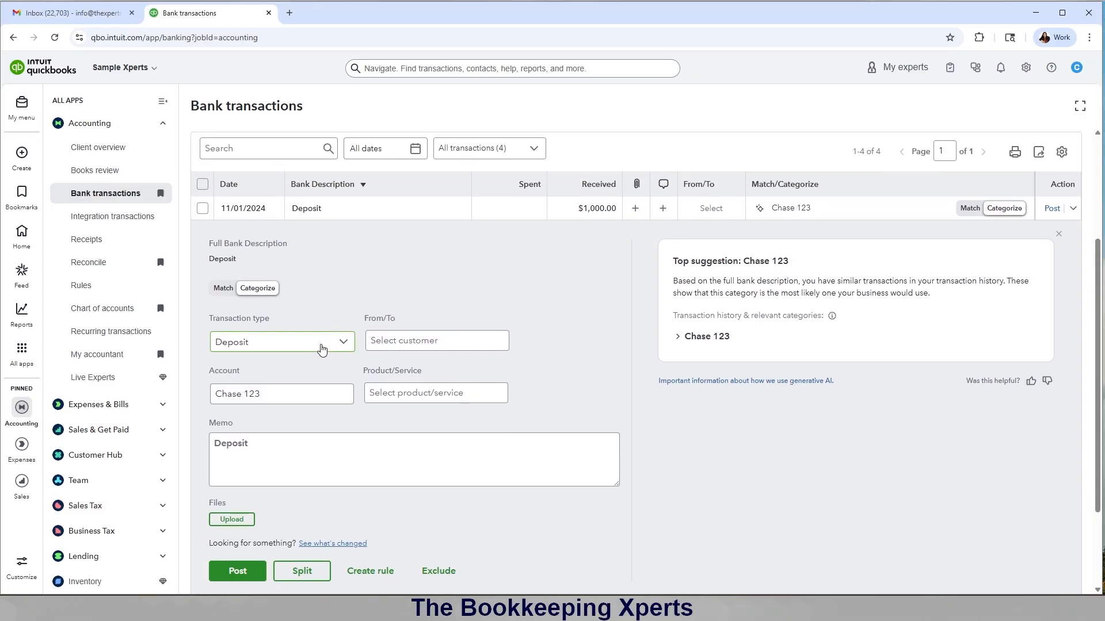
click(394, 345)
Step: Add a new customer by company name and save it as the $1,000 deposit's payer
click(403, 367)
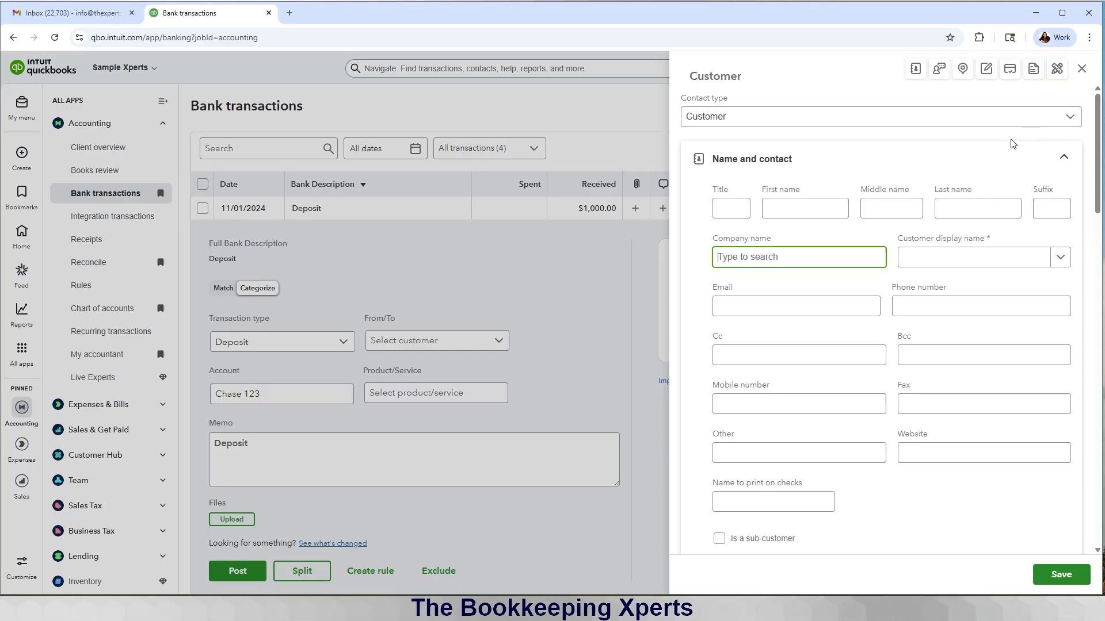
text(cu)
key(BackSpace)
key(BackSpace)
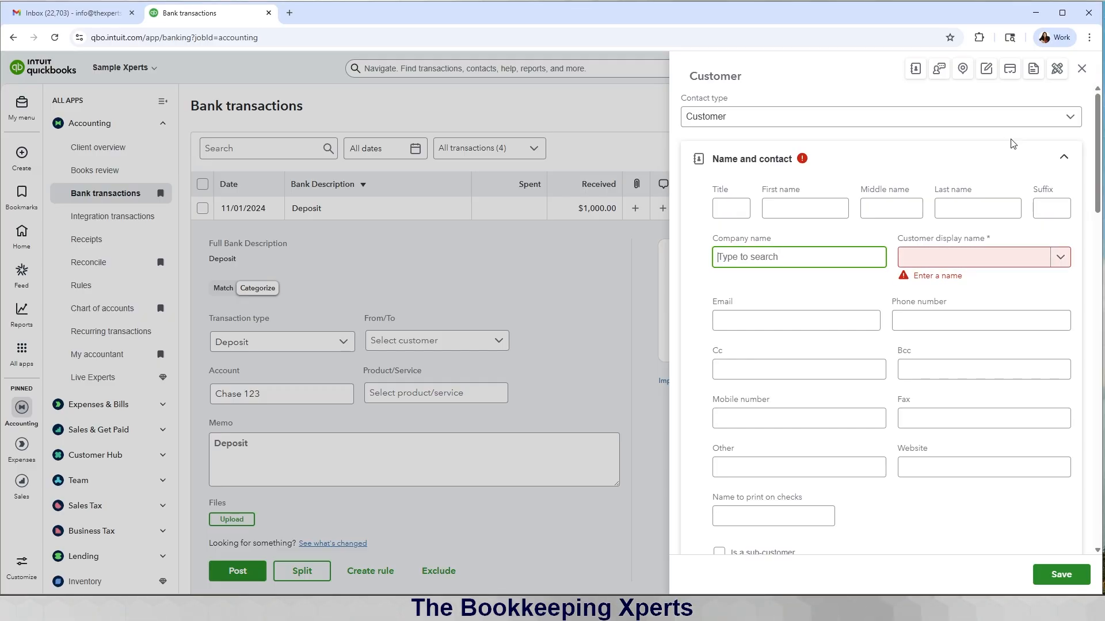
text(Gu)
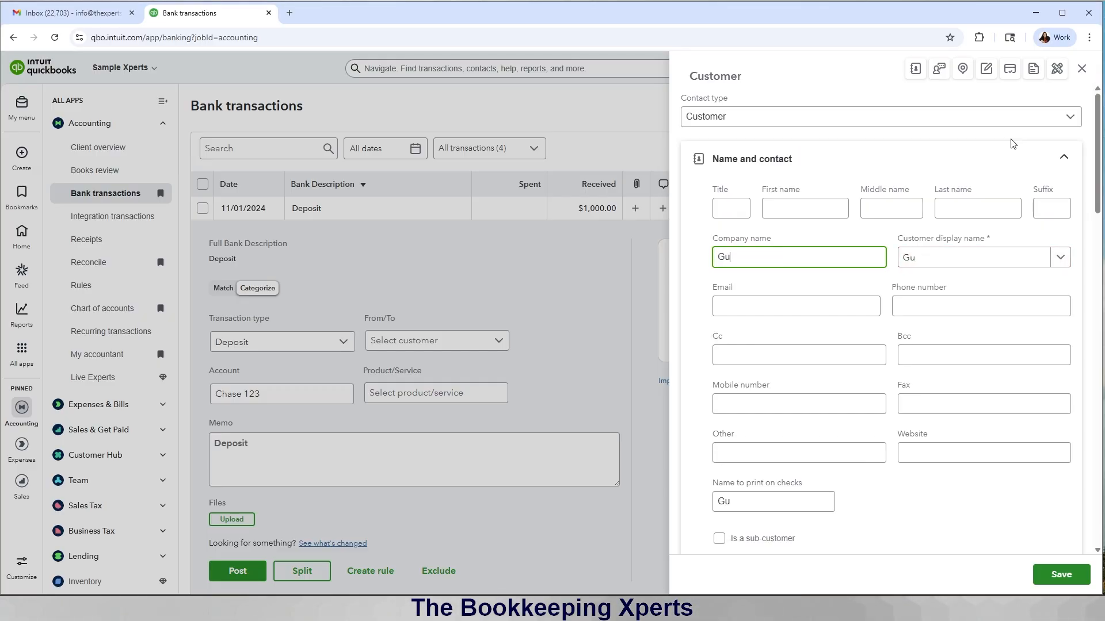
text(ffy)
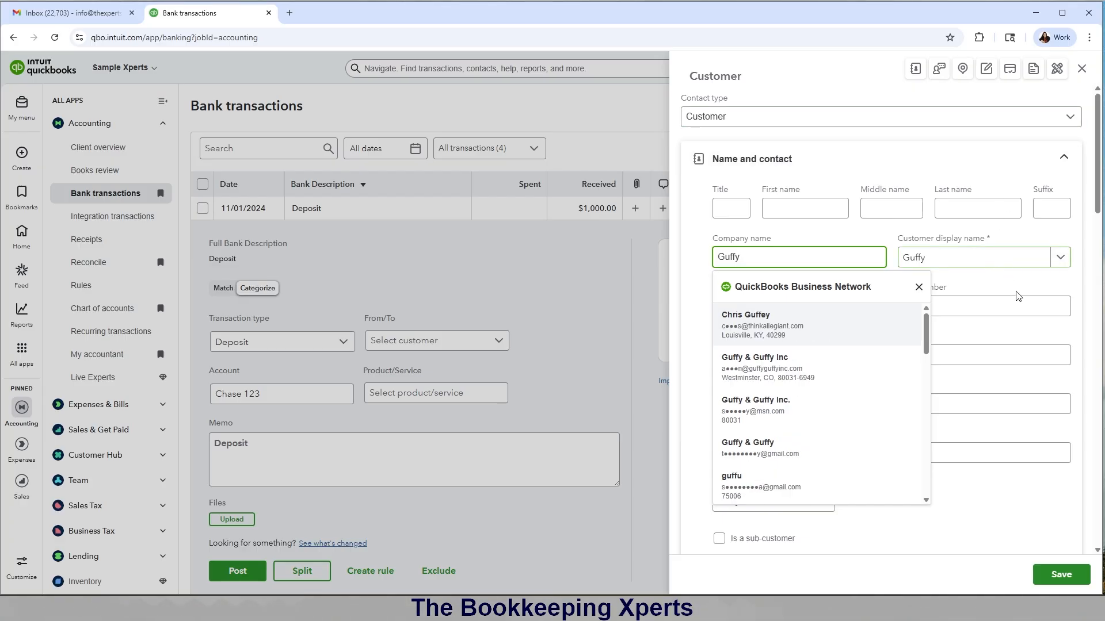
click(1031, 286)
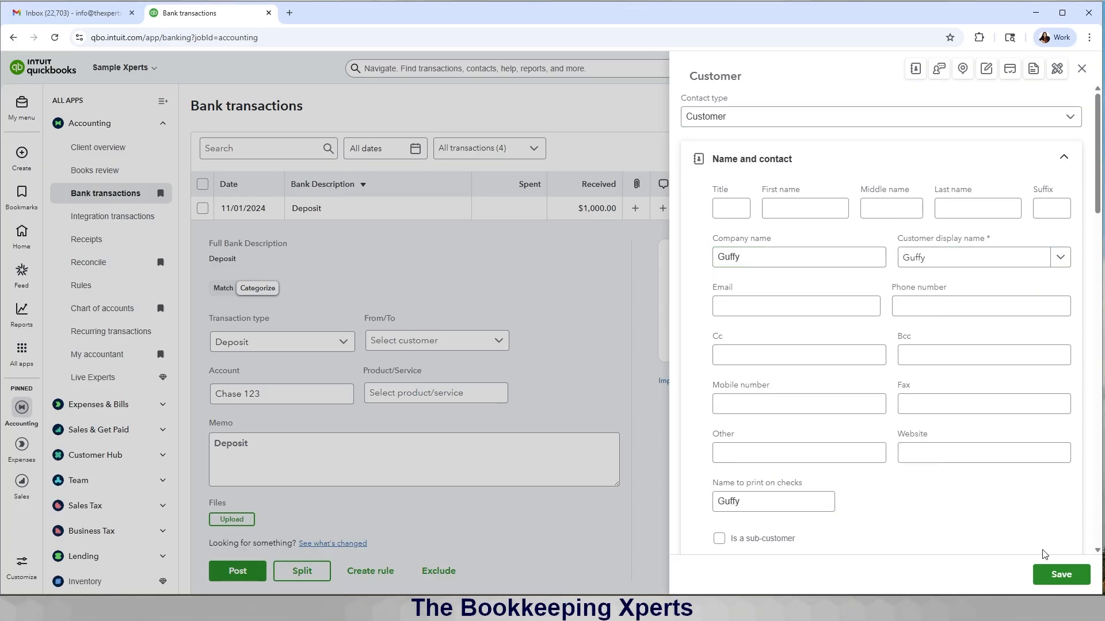
click(1053, 576)
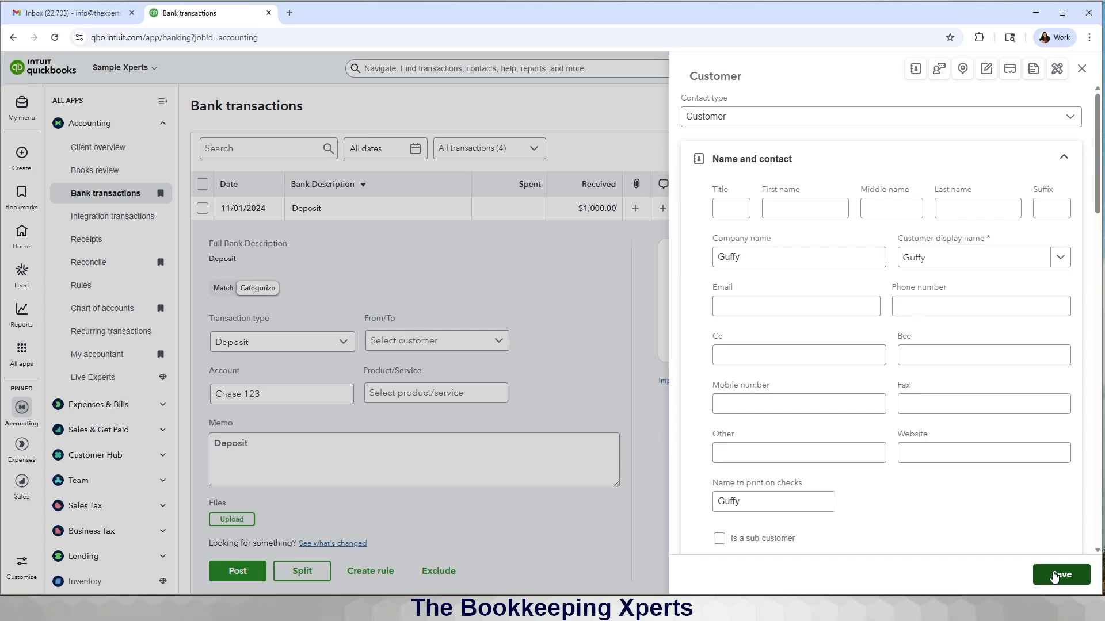
click(1054, 575)
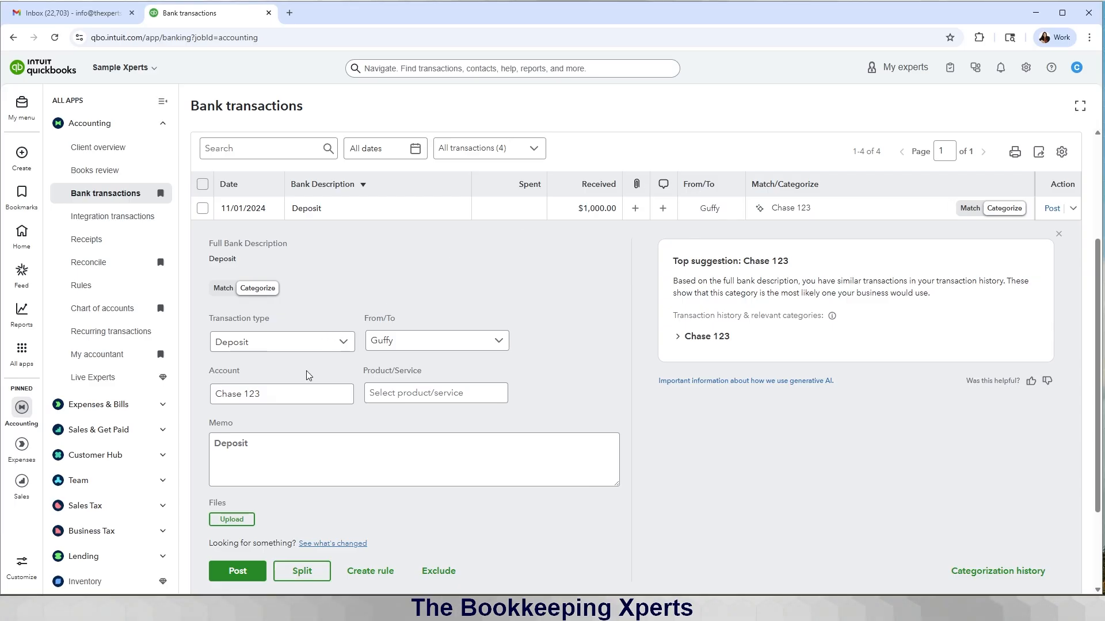
Step: Clear Chase 123 Trust from the deposit's Account field and choose to add a new account
click(301, 394)
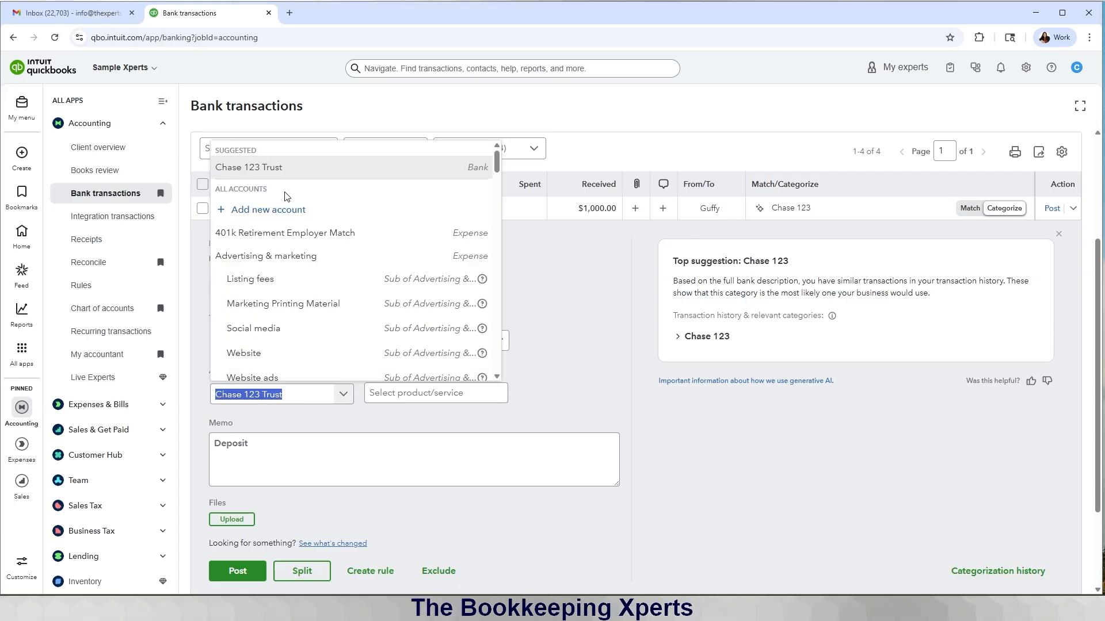
click(269, 210)
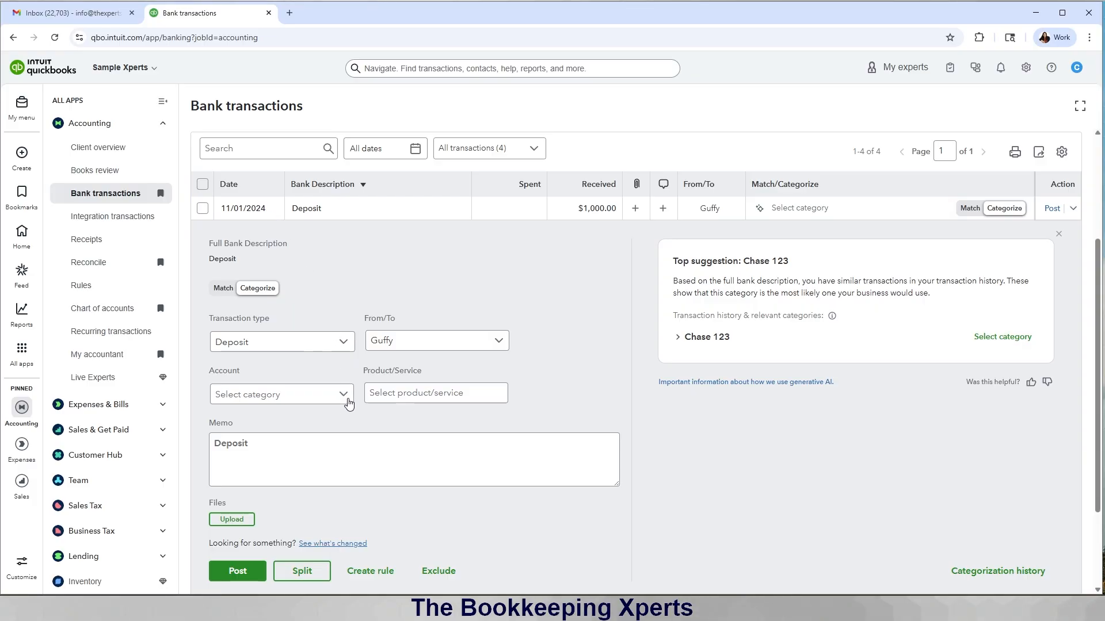
click(348, 399)
click(255, 210)
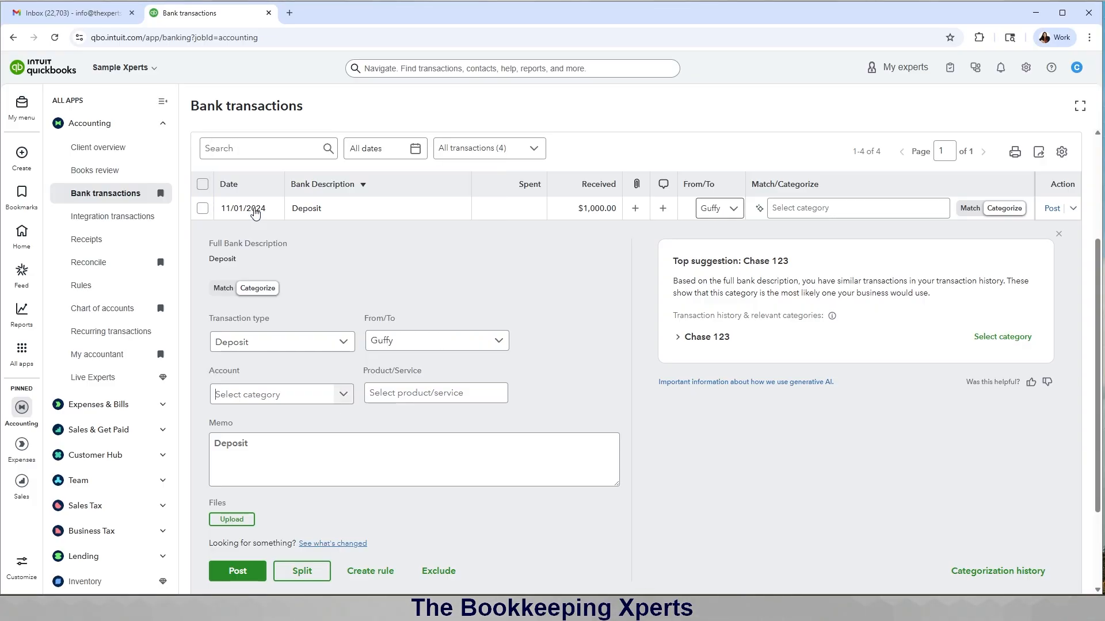
Step: Set the new account to Other Current Liabilities, Trust Accounts - Liabilities, named 'Client Trust=' for the client
click(925, 165)
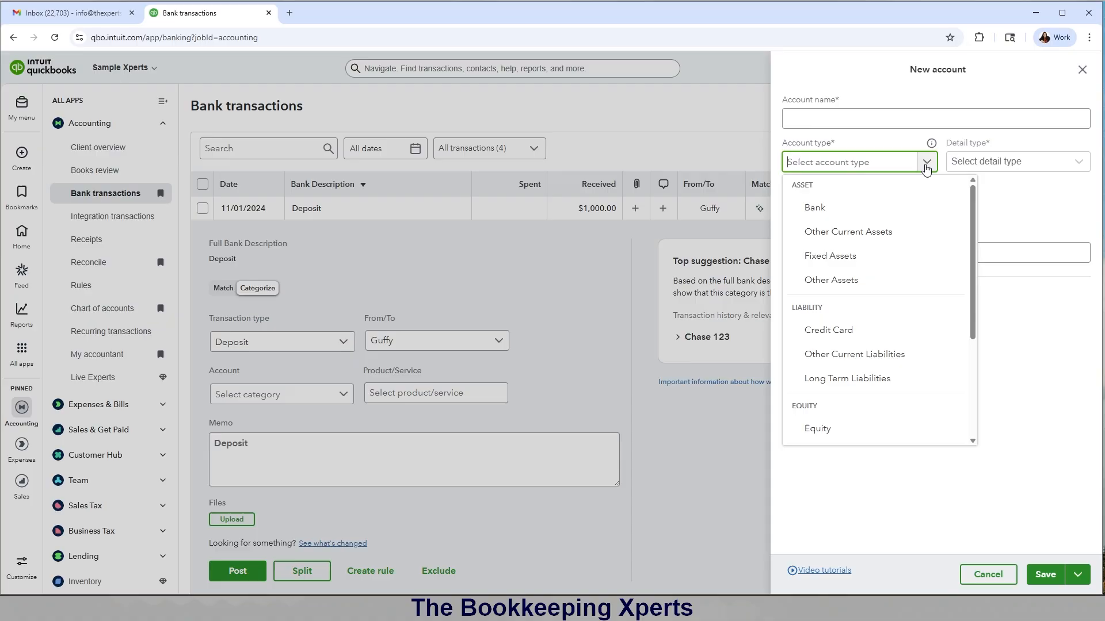
drag(973, 233, 982, 299)
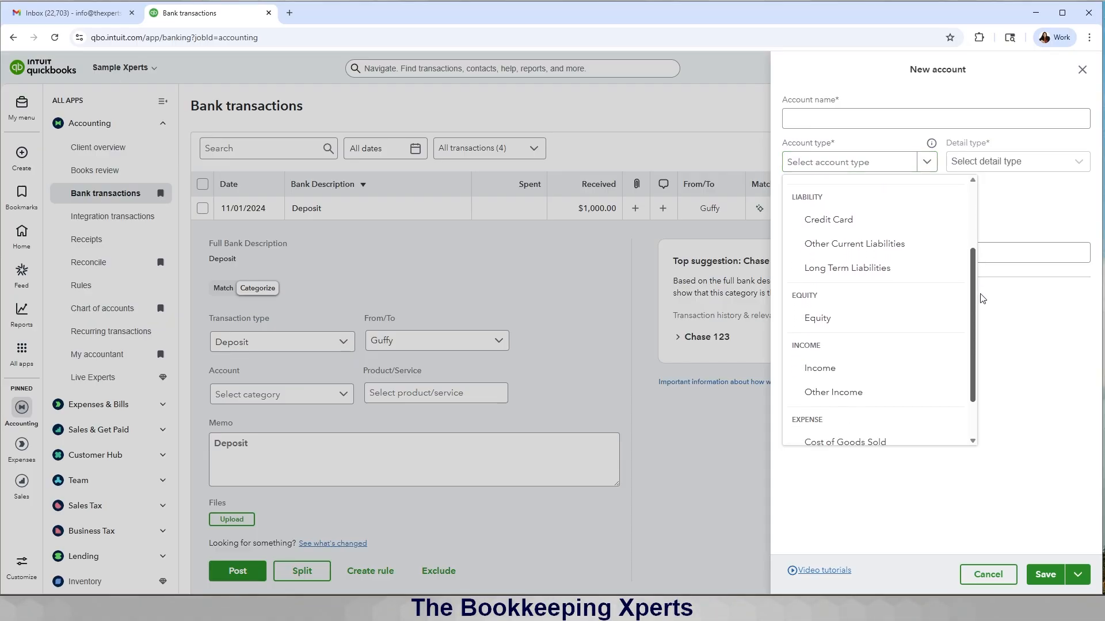
click(863, 244)
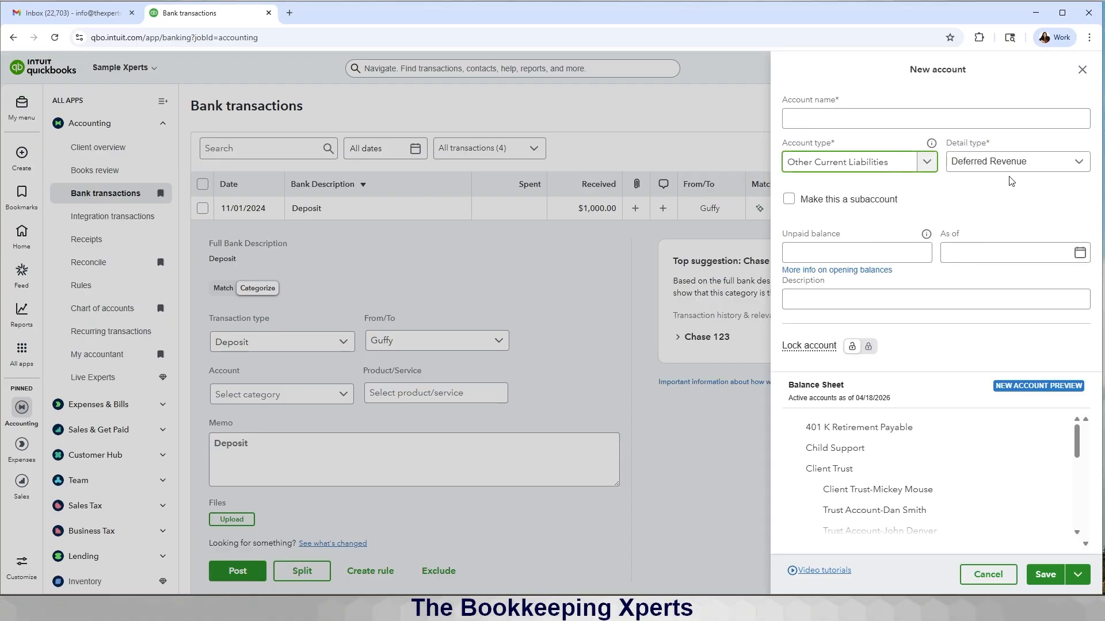
click(1074, 164)
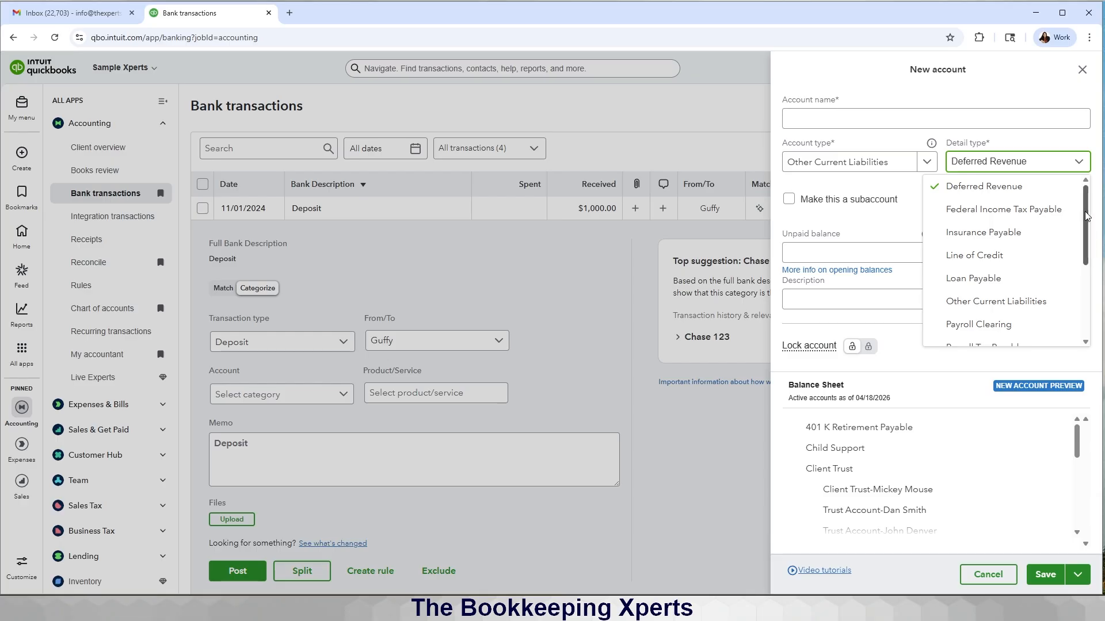
drag(1086, 216, 1091, 314)
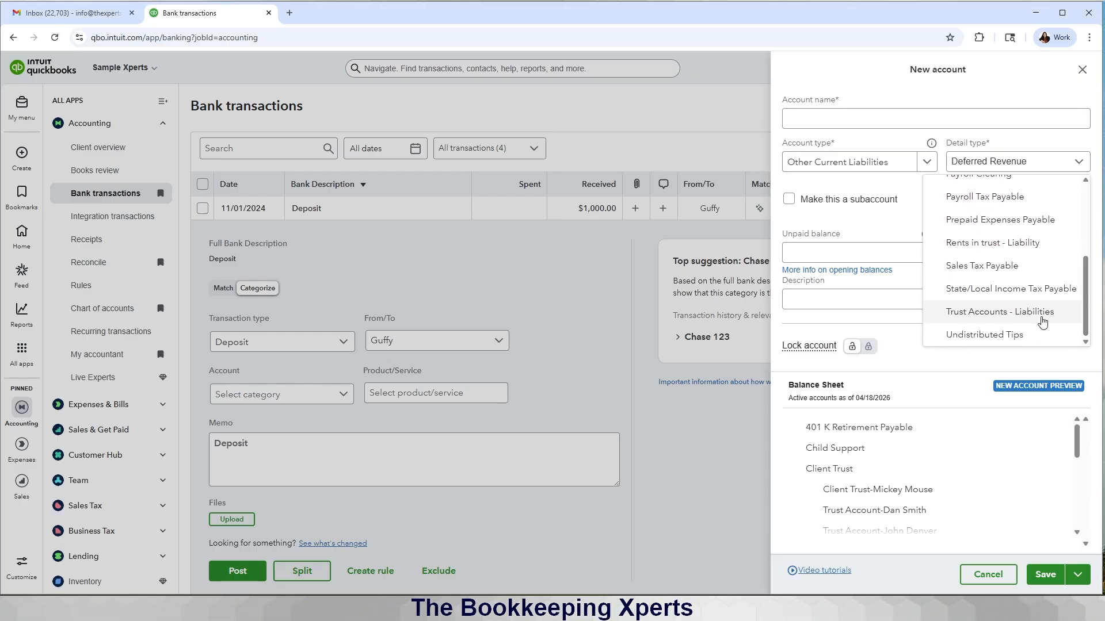
click(1021, 311)
click(815, 122)
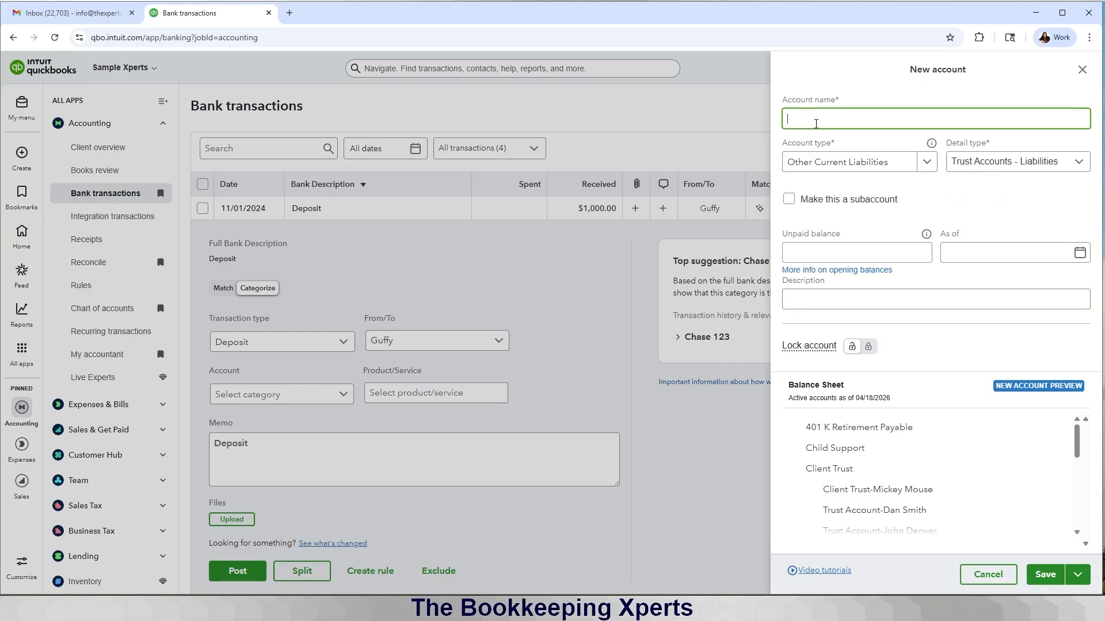
text(Client Tr)
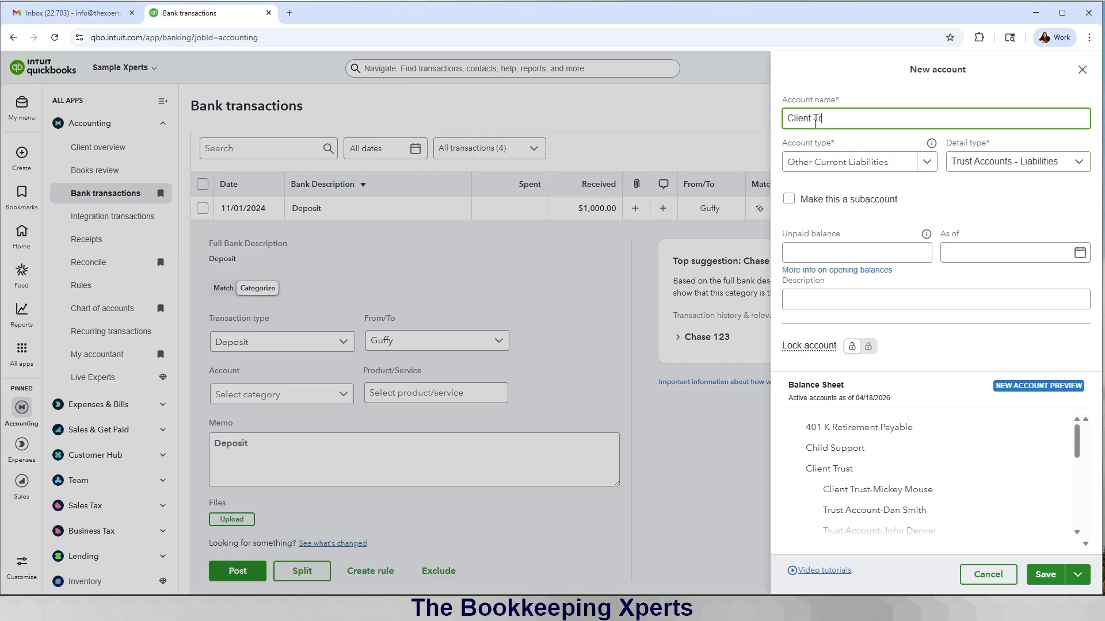
text(ust=Guffy)
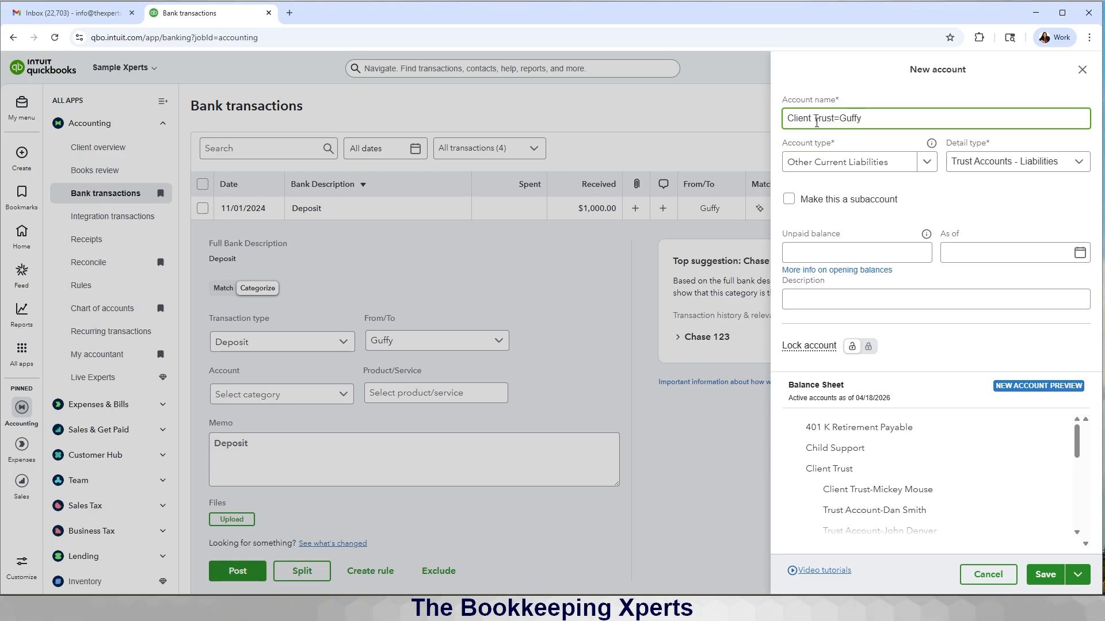
Step: Make it a subaccount of Client Trust and save it as the deposit's account
click(788, 199)
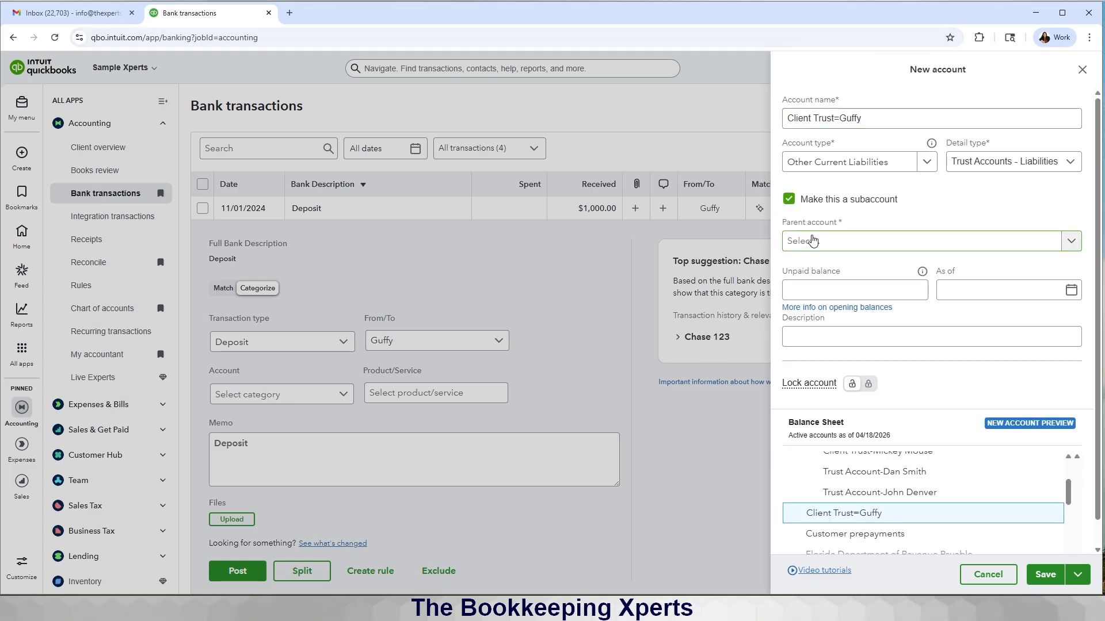
click(813, 240)
text(client)
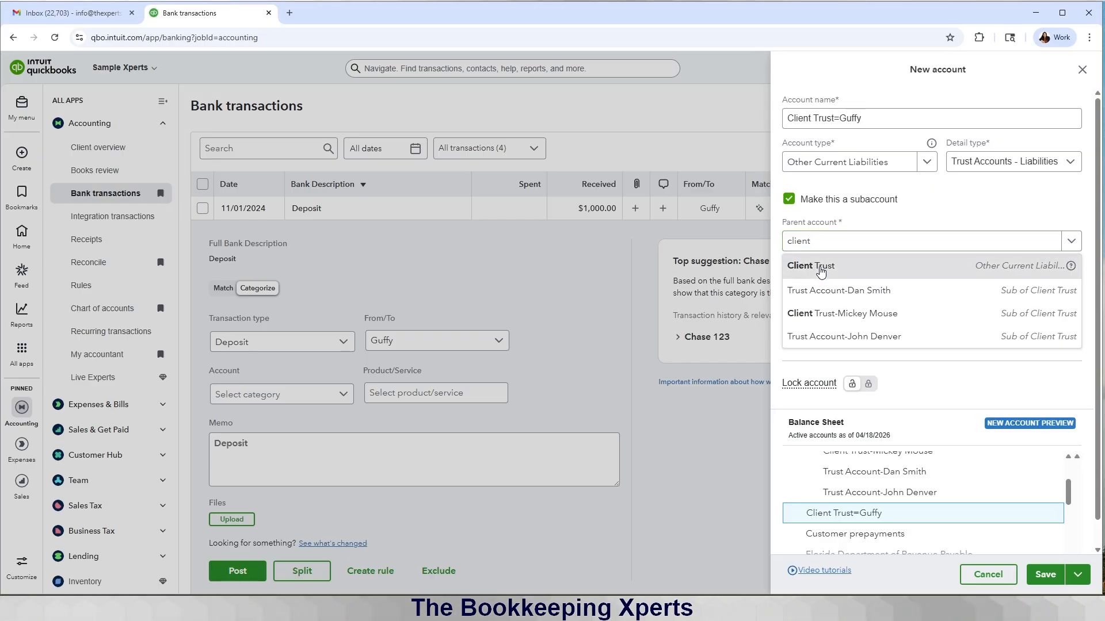
click(820, 267)
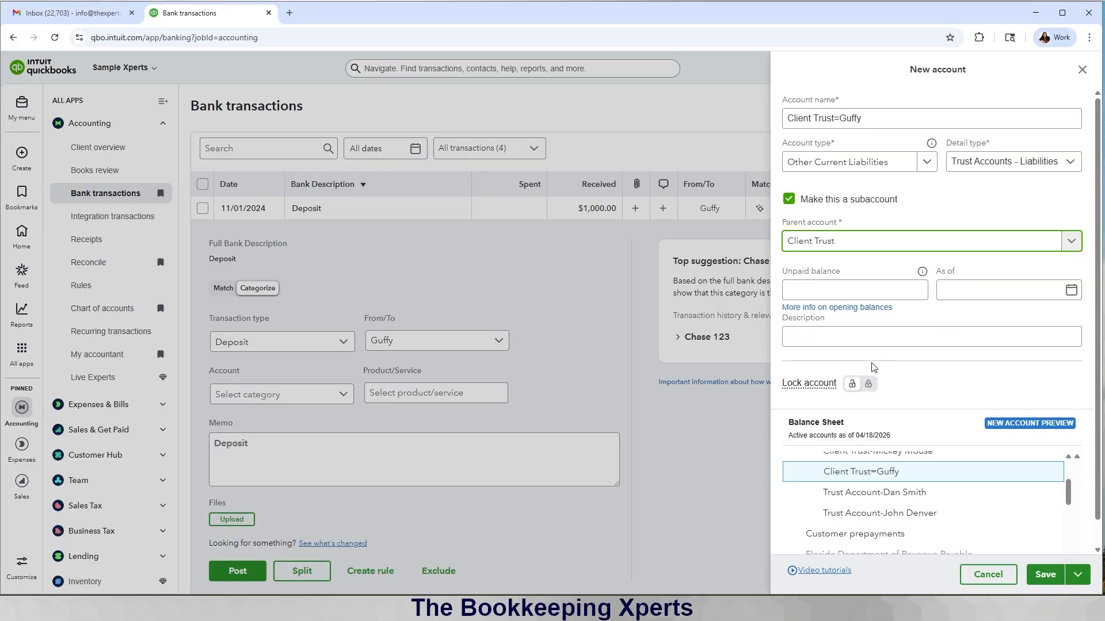
click(1034, 575)
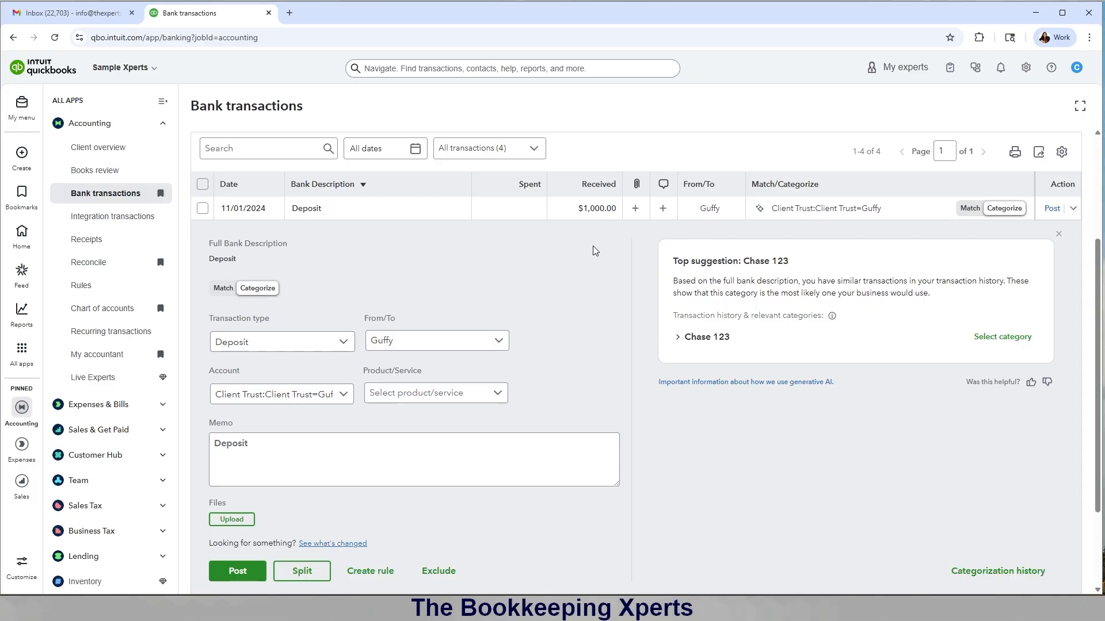
Step: Post the $1,000 deposit, leaving Chase 123 with pending checks 15, 14 and 12
click(245, 574)
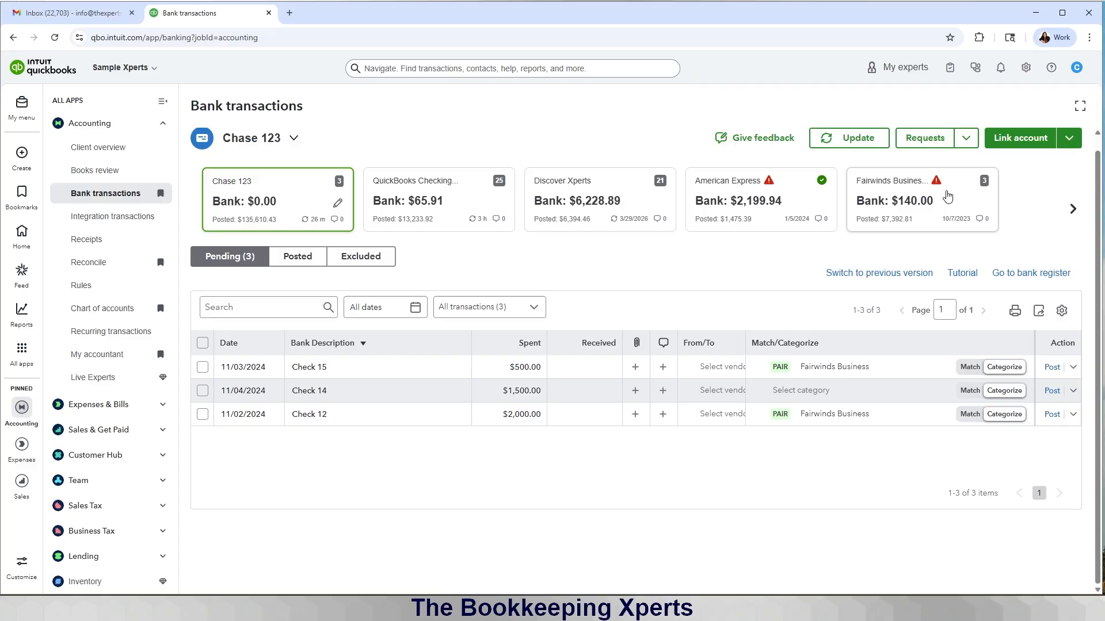
click(923, 212)
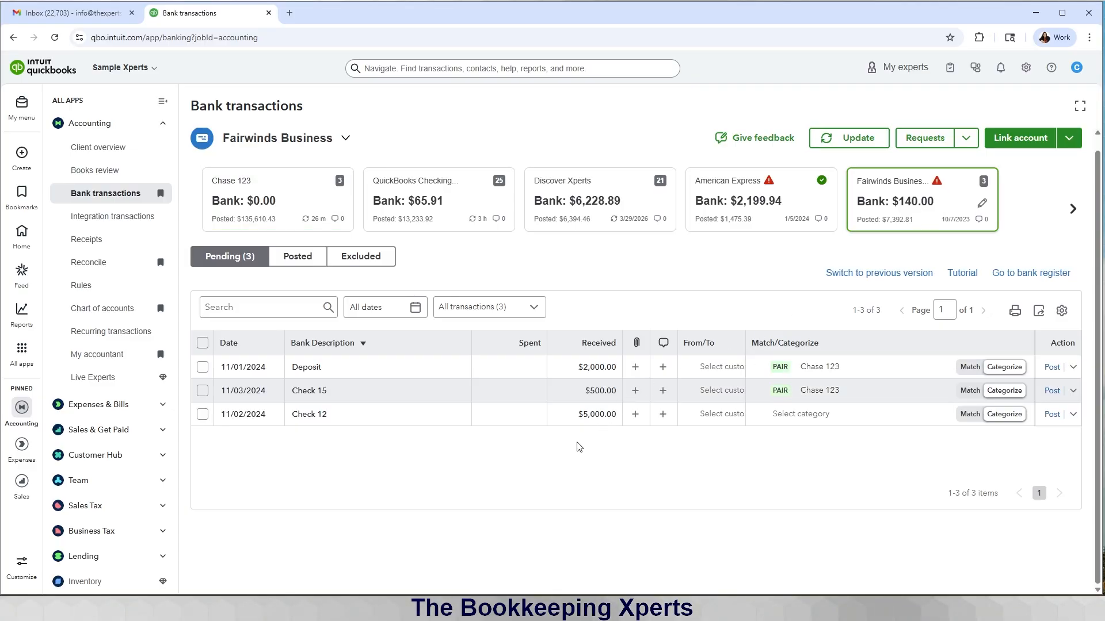
click(250, 215)
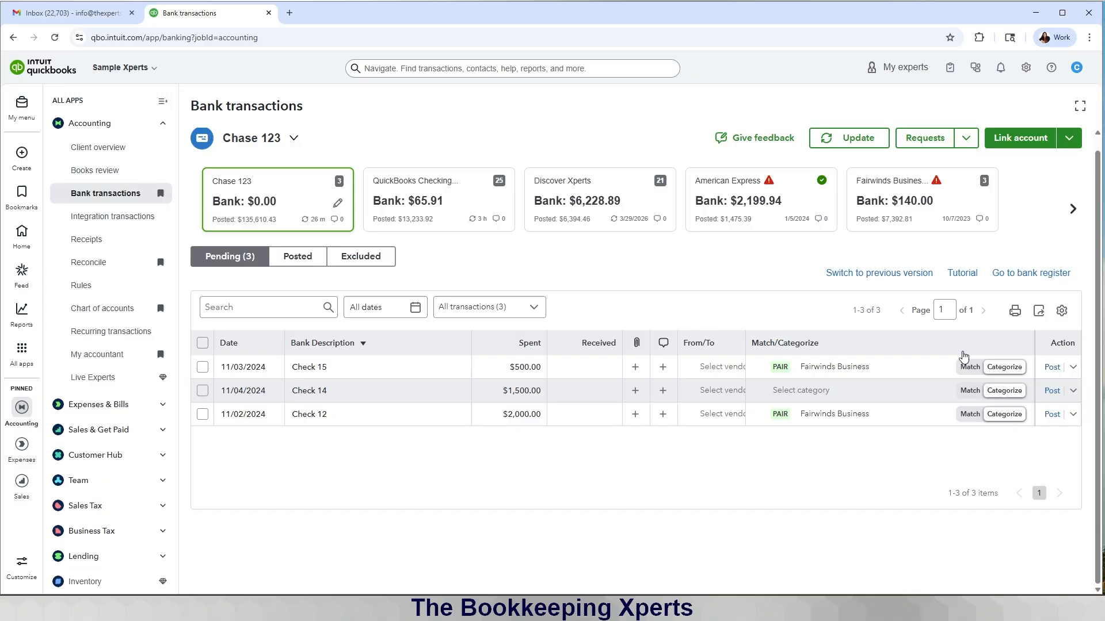
Step: Switch the $500 Check 15 from Transfer to Expense and open its payee list
click(513, 376)
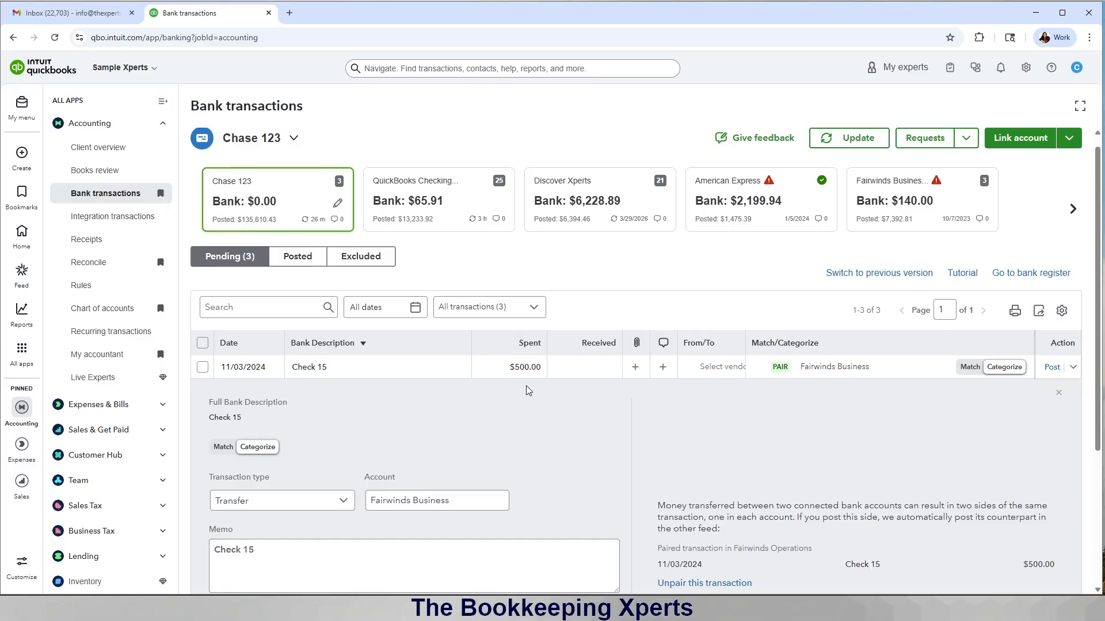
scroll(526, 385, down, 3)
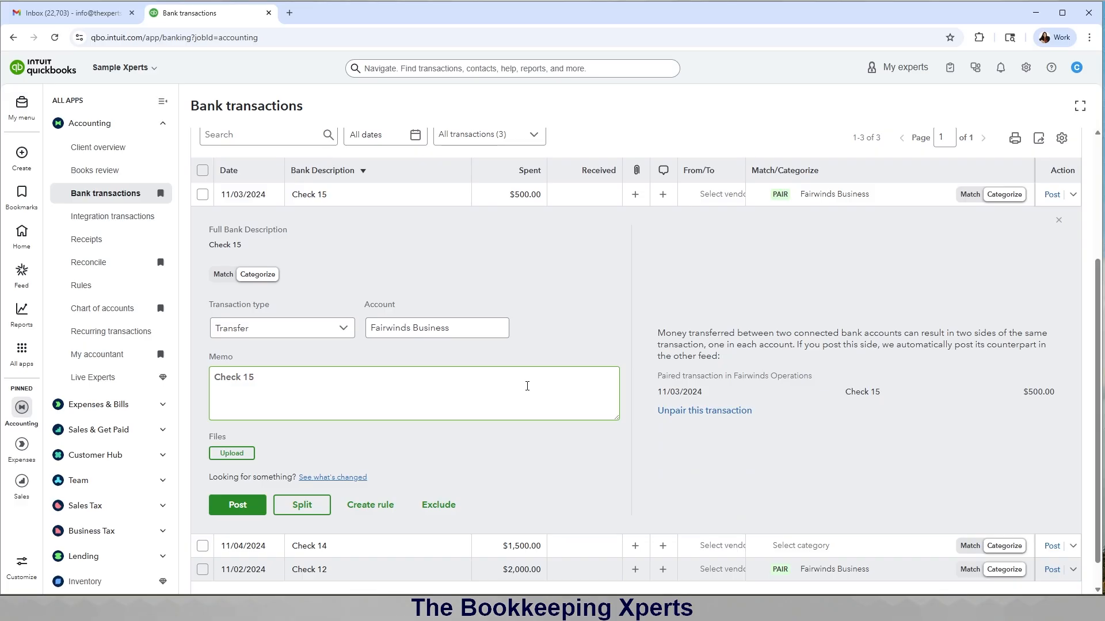
scroll(527, 386, down, 1)
scroll(527, 386, up, 1)
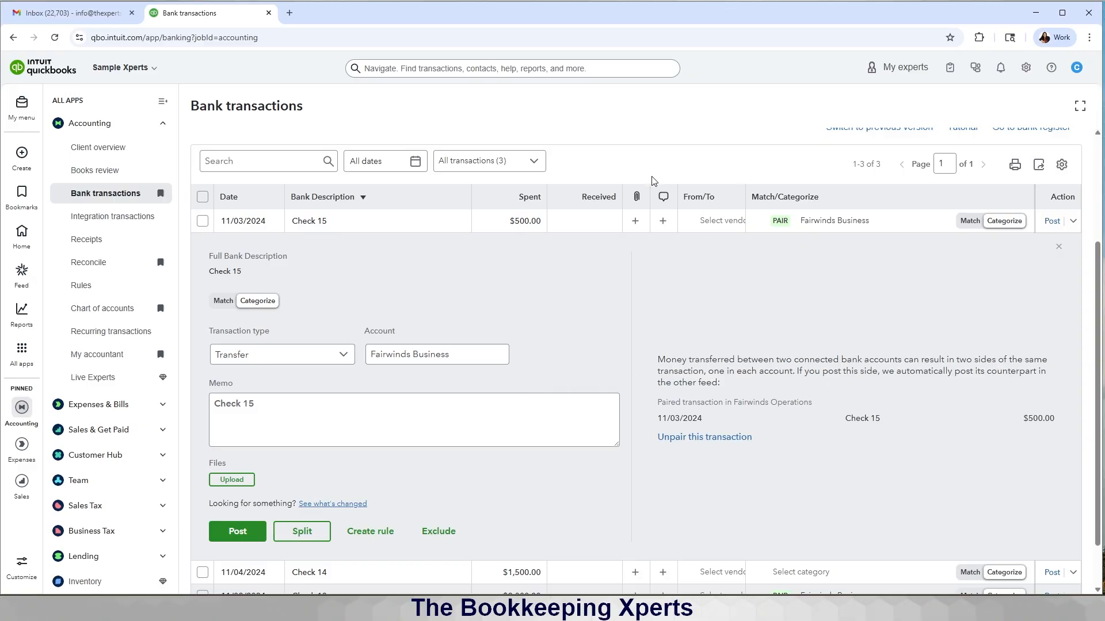
click(255, 305)
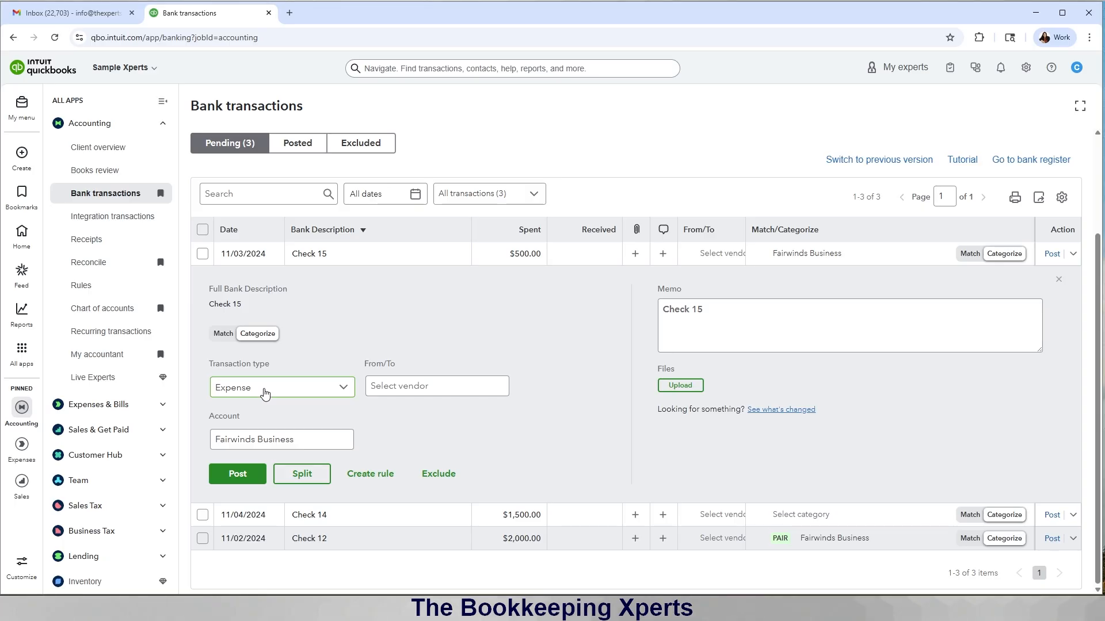
click(393, 388)
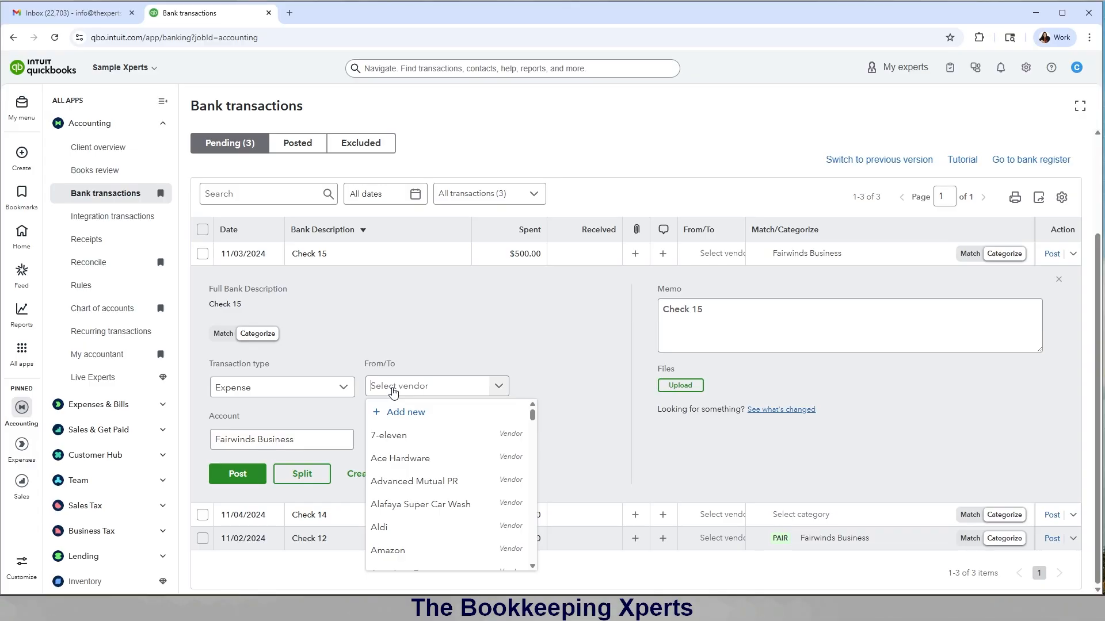
text(m)
key(BackSpace)
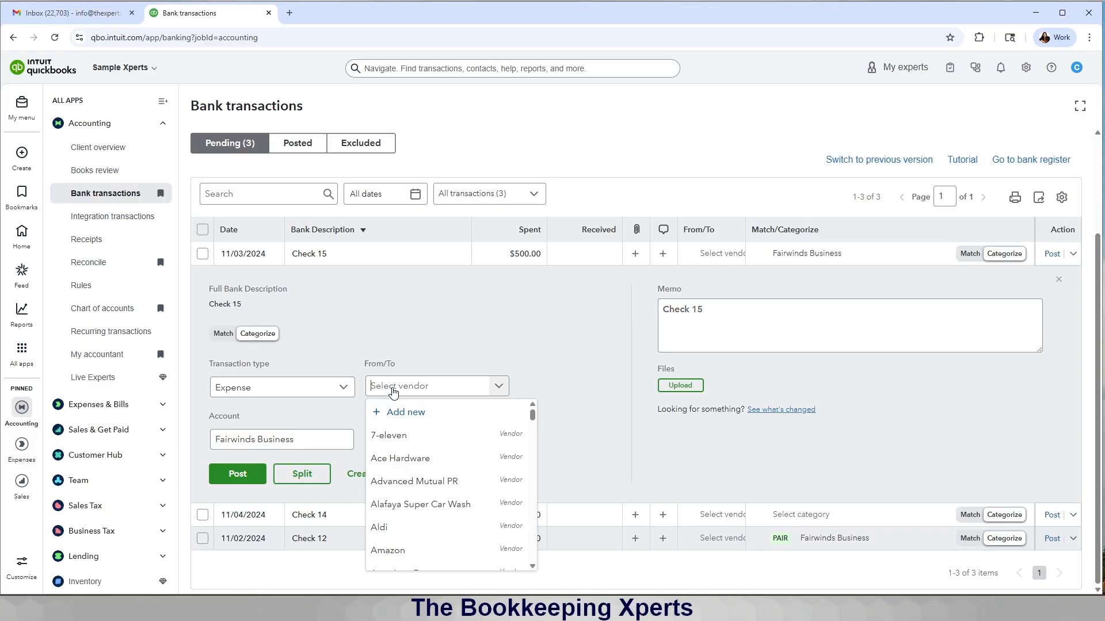
Step: Duplicate the browser tab and view Client Trust's $7,000 balance and its subaccounts in the chart of accounts
right_click(232, 15)
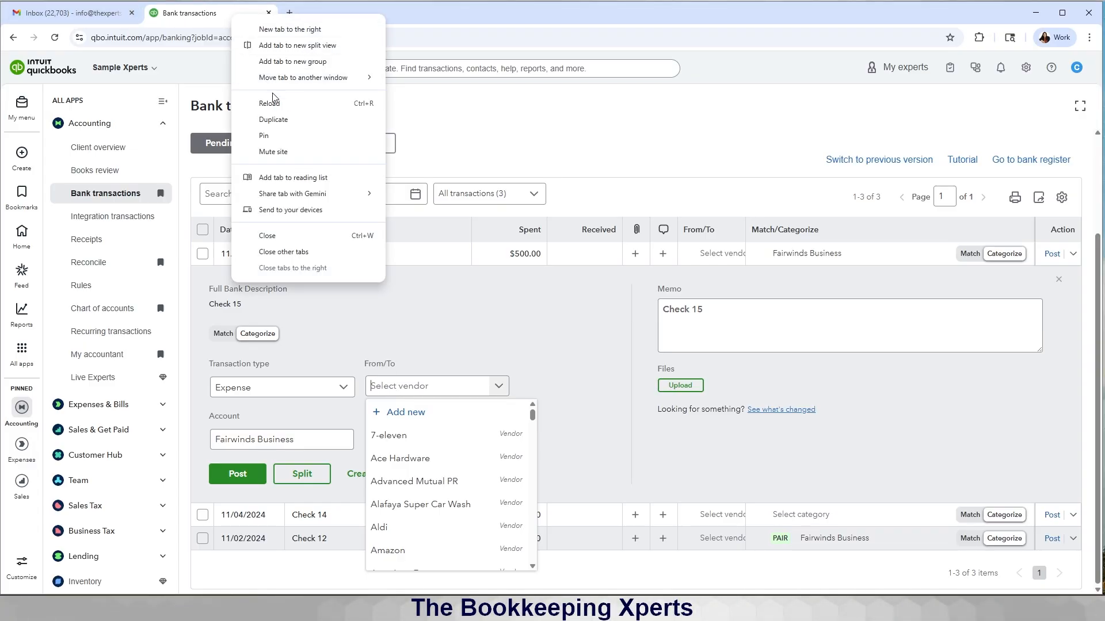
click(282, 120)
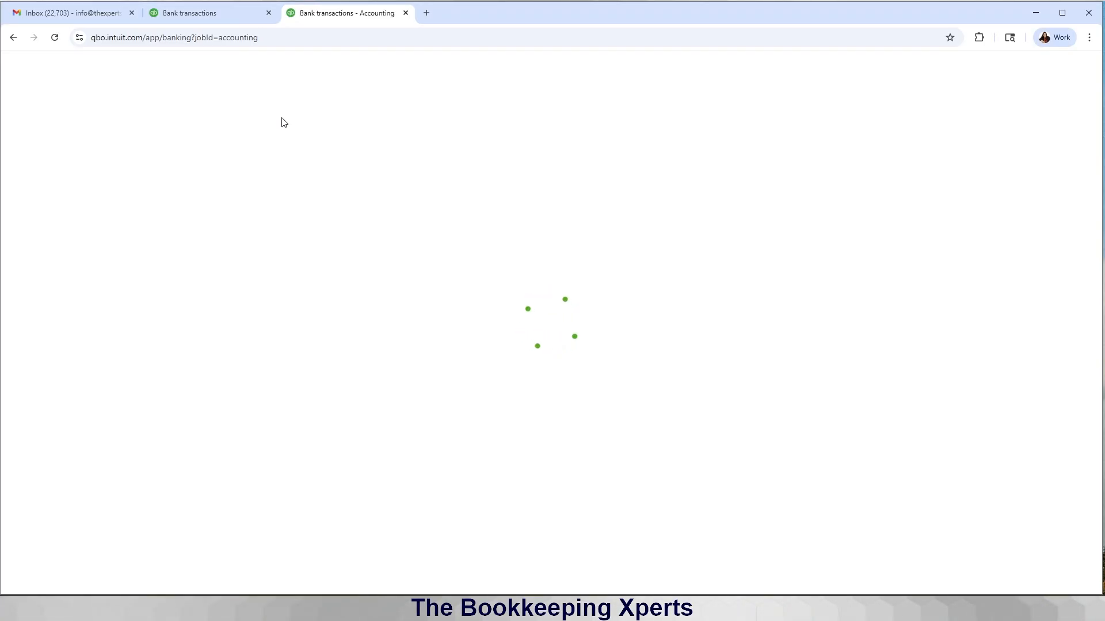
click(140, 313)
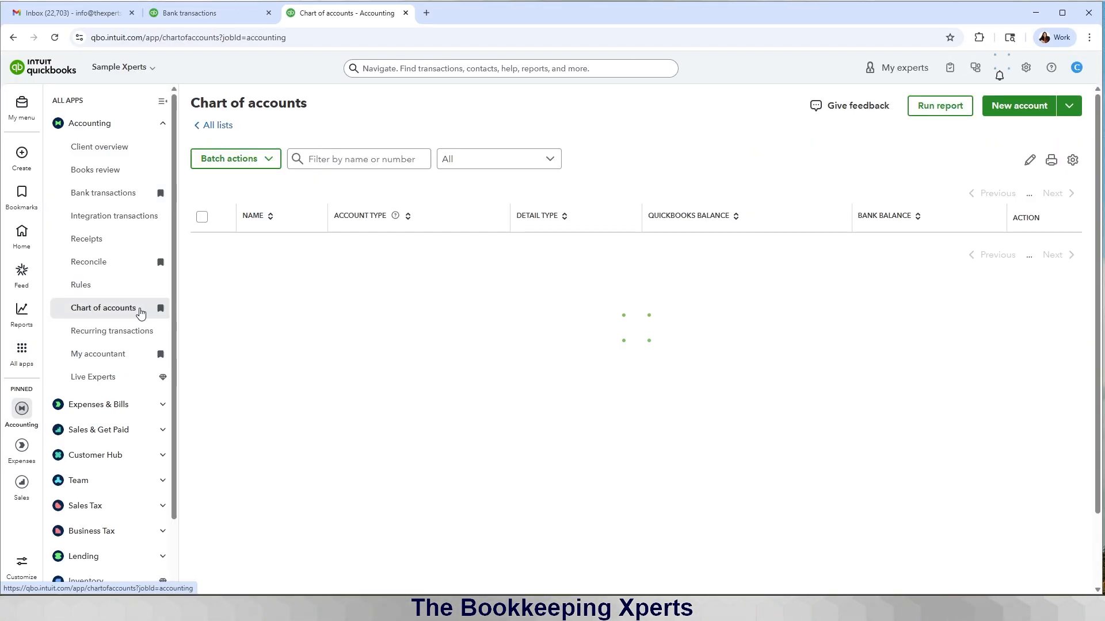
scroll(854, 432, down, 1)
scroll(854, 425, down, 10)
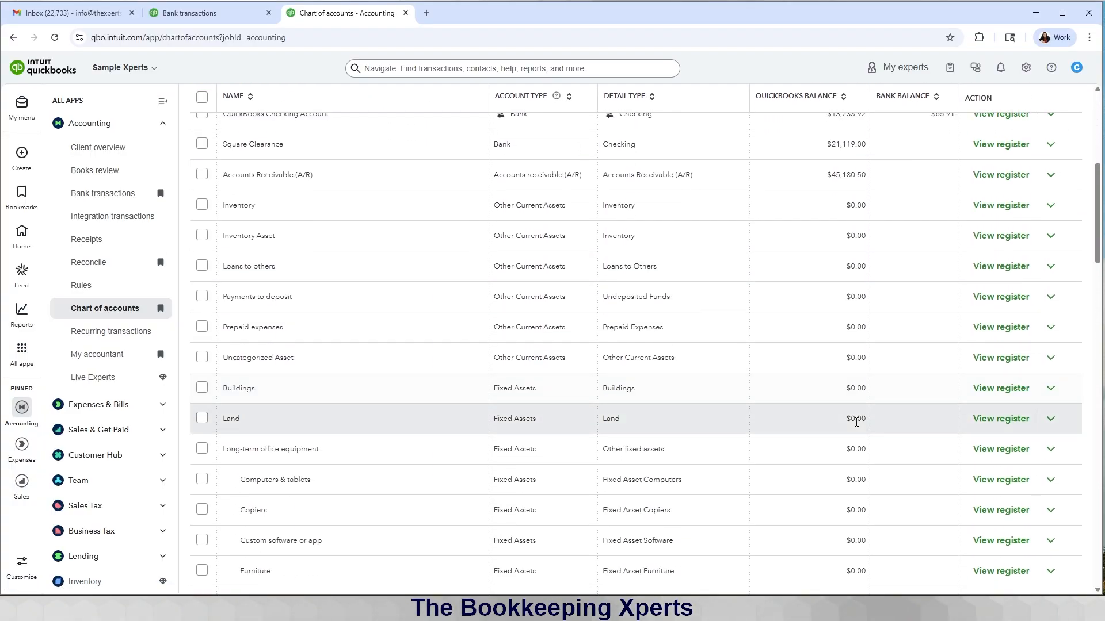
scroll(857, 426, down, 5)
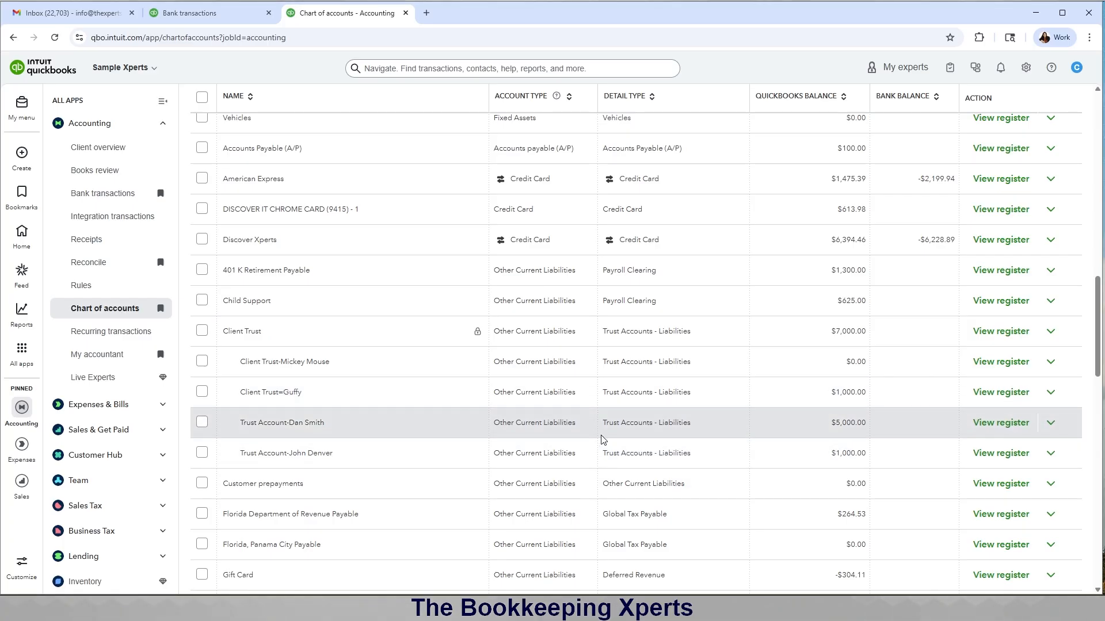
Step: Assign the customer as Check 15's payee and post it as a $500 Fairwinds Business expense
click(190, 13)
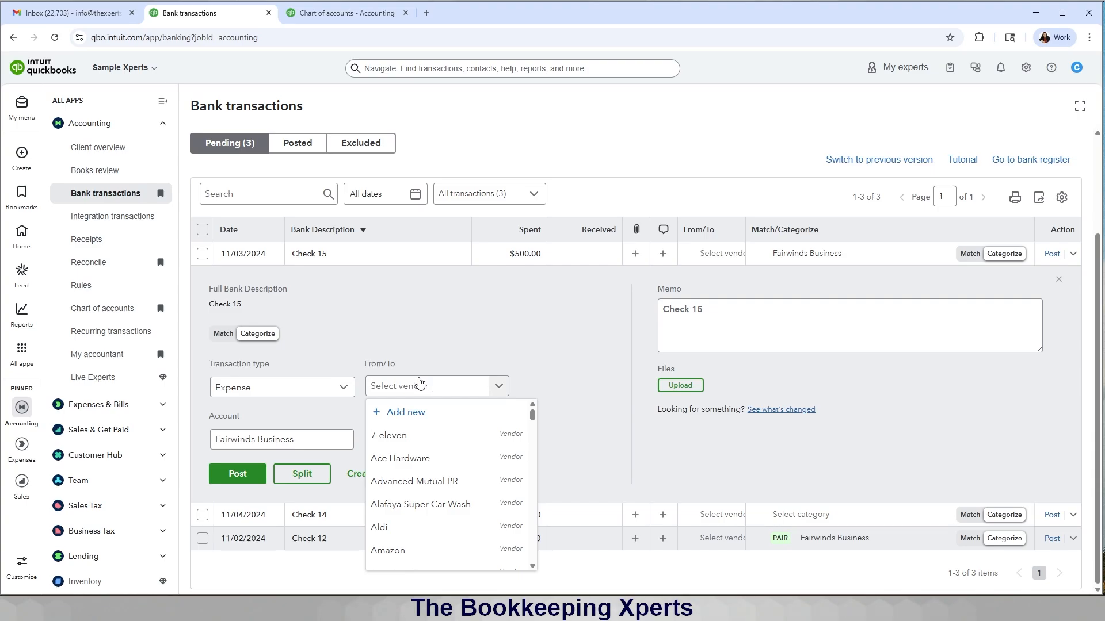
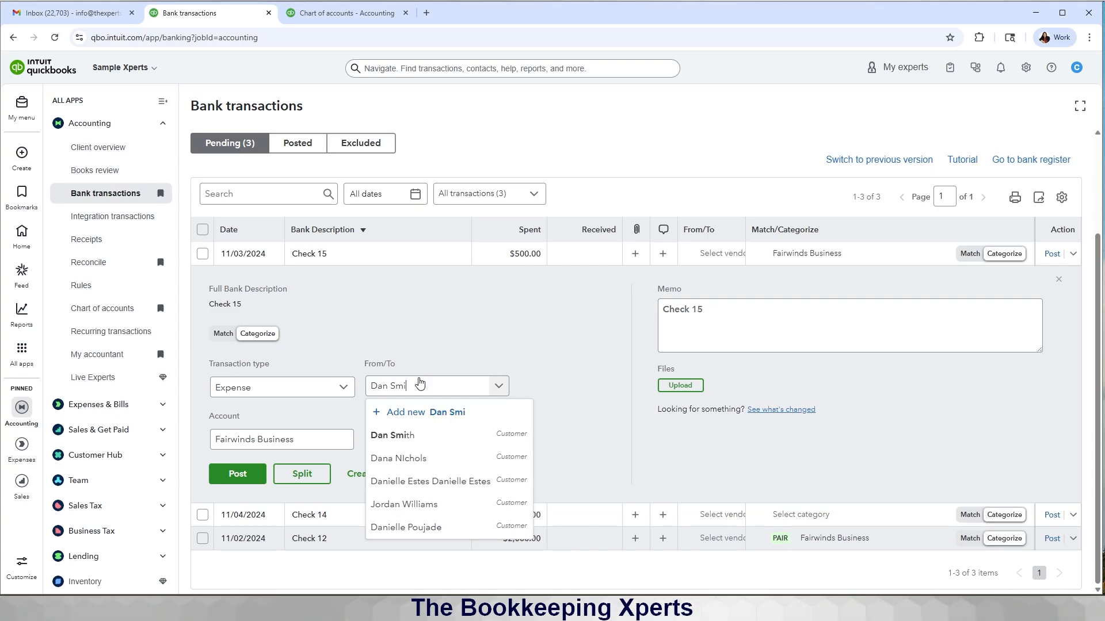
click(406, 432)
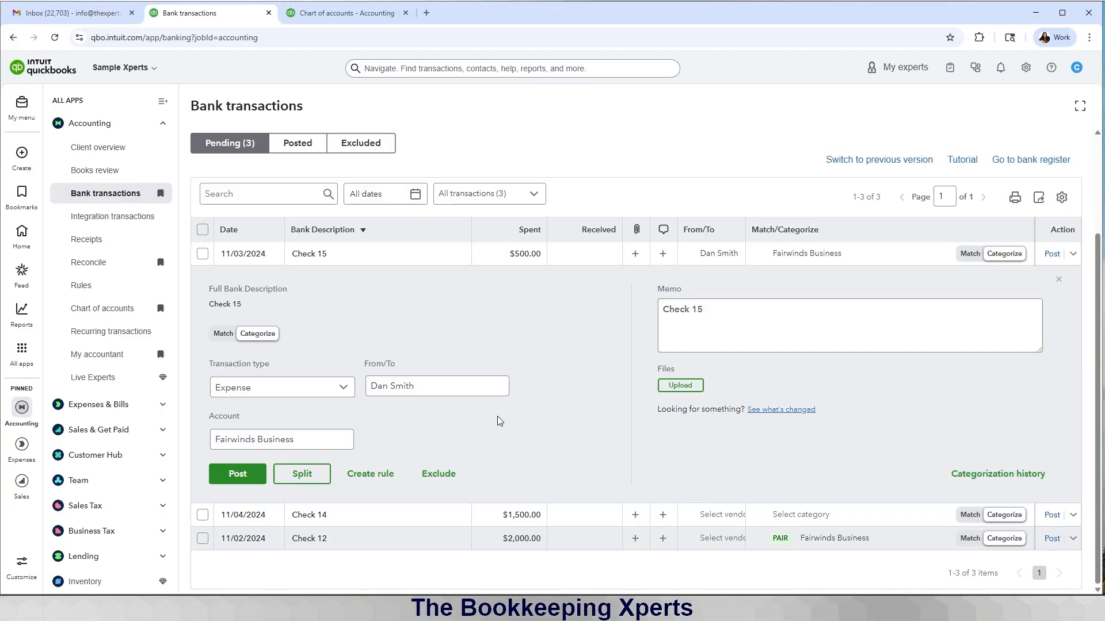
click(245, 482)
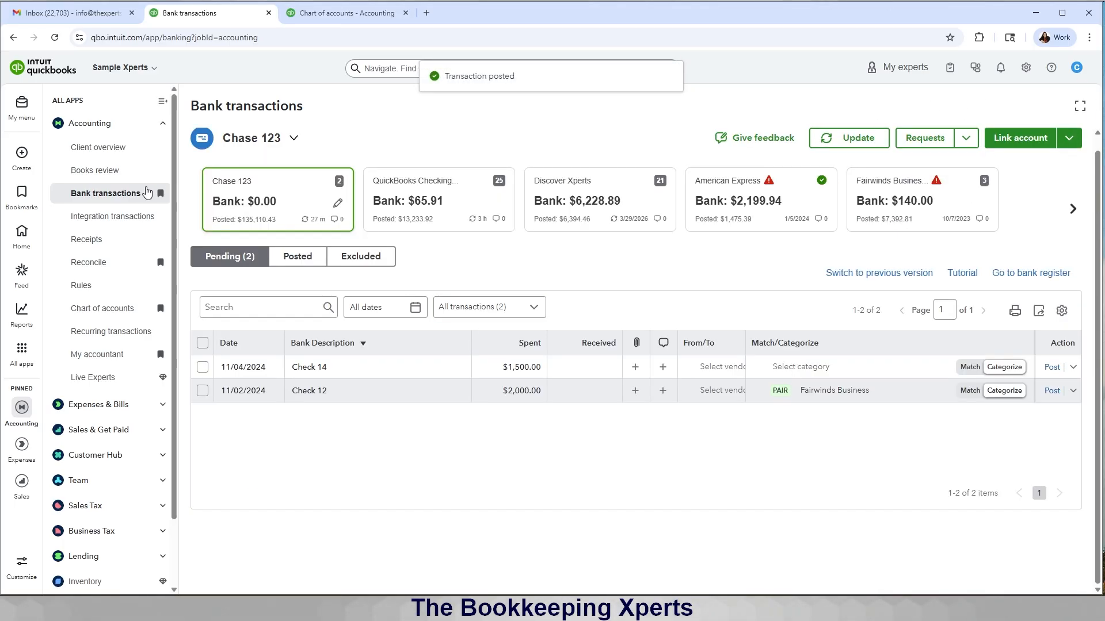
click(19, 163)
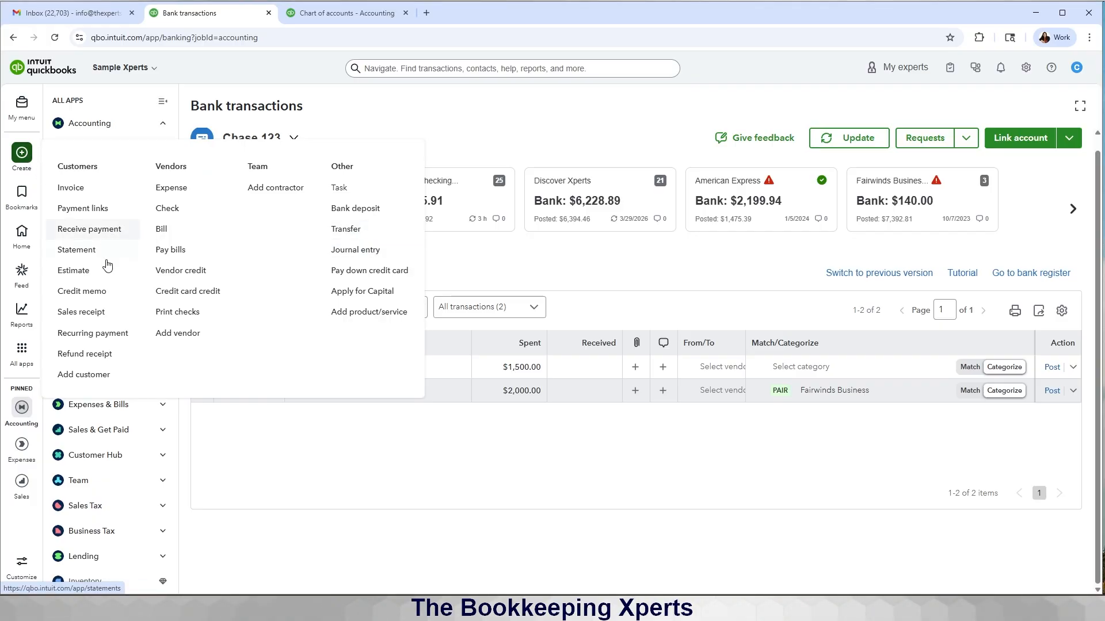
click(23, 342)
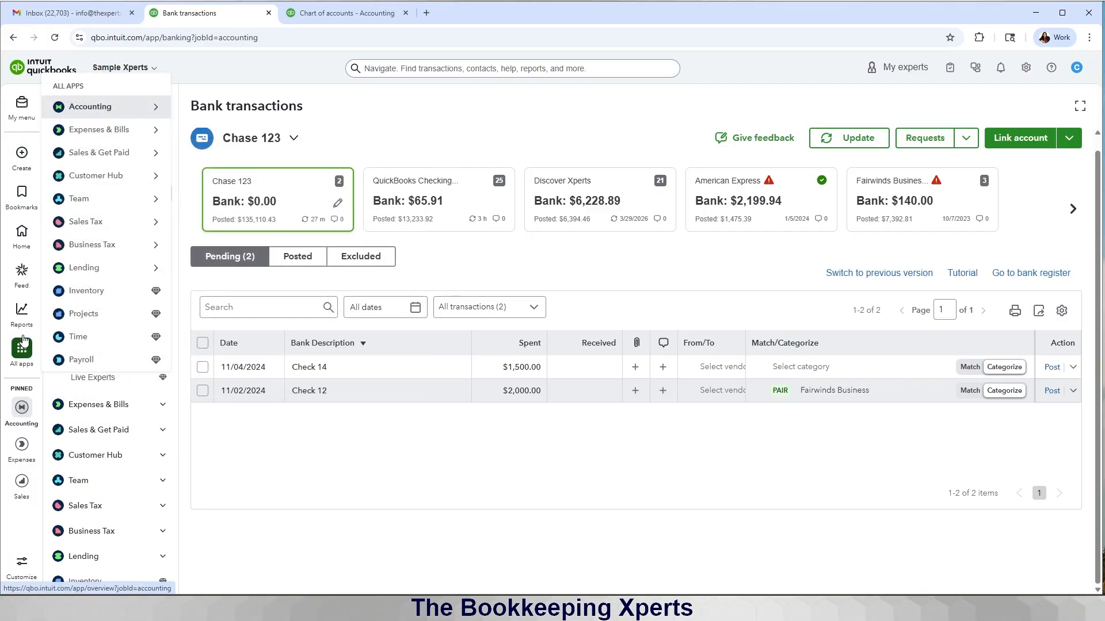
click(23, 341)
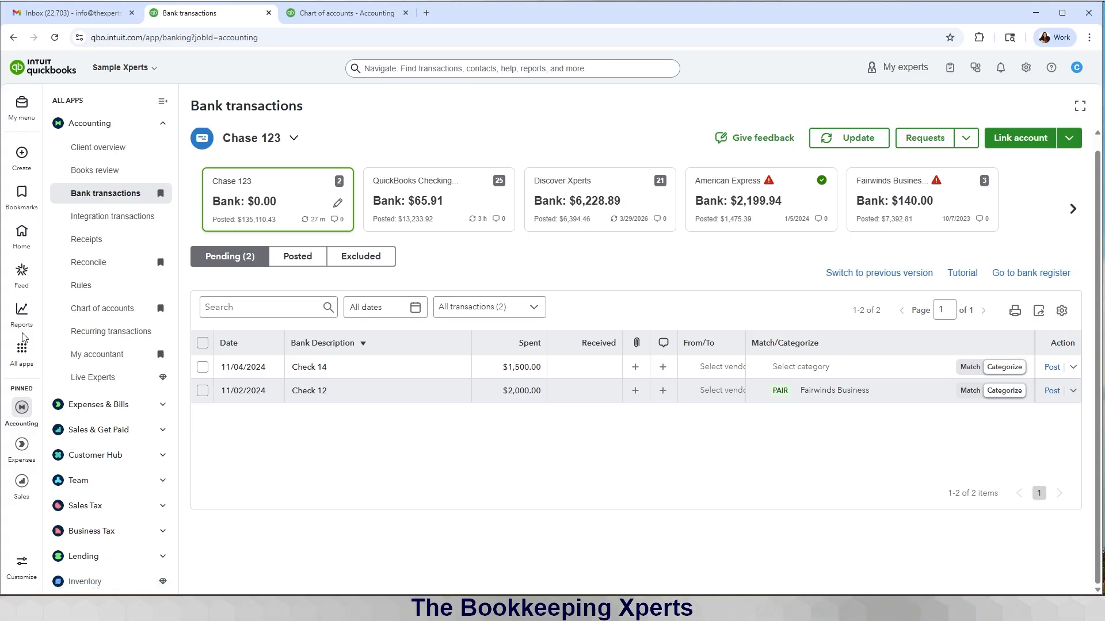
mouse_move(21, 332)
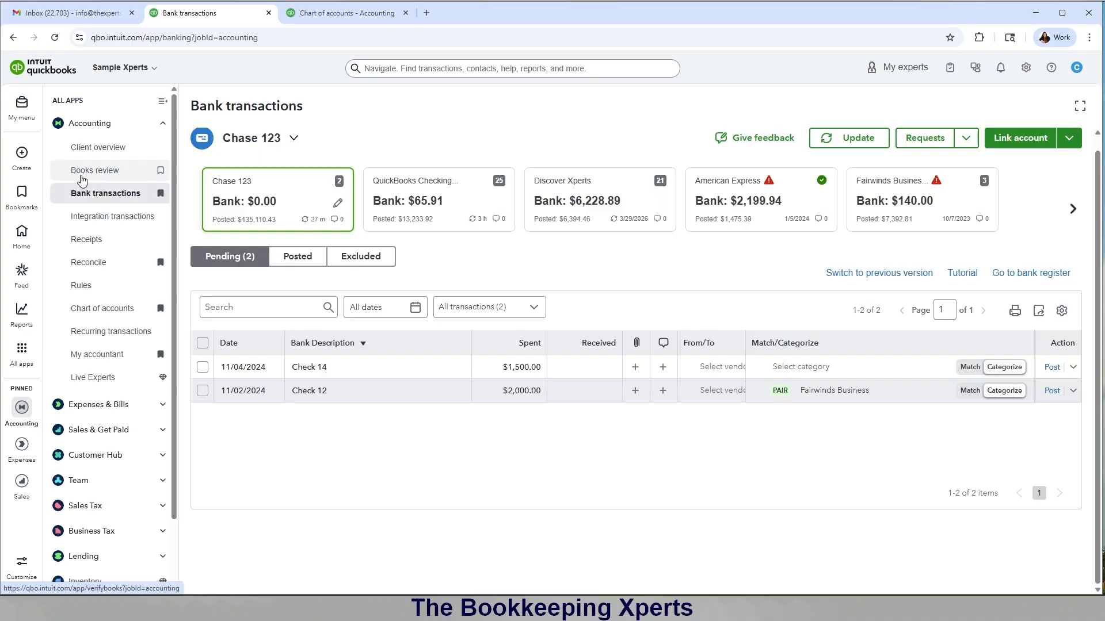
mouse_move(23, 157)
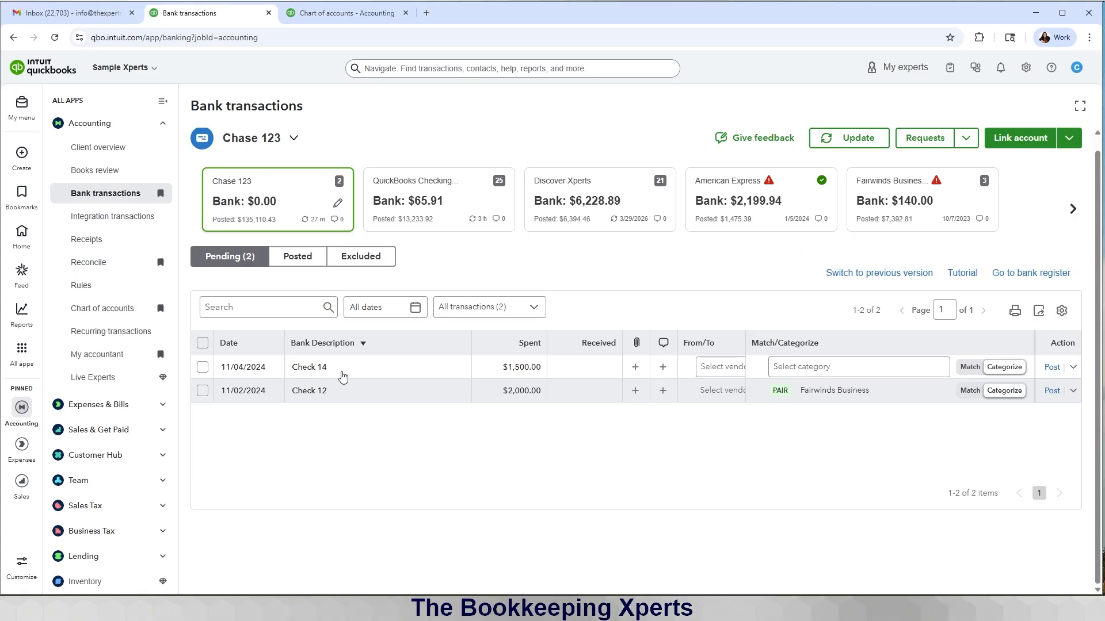
Step: Categorize Fairwinds Business's $500 Check 15 deposit to the customer with account Sales, and post it
click(911, 222)
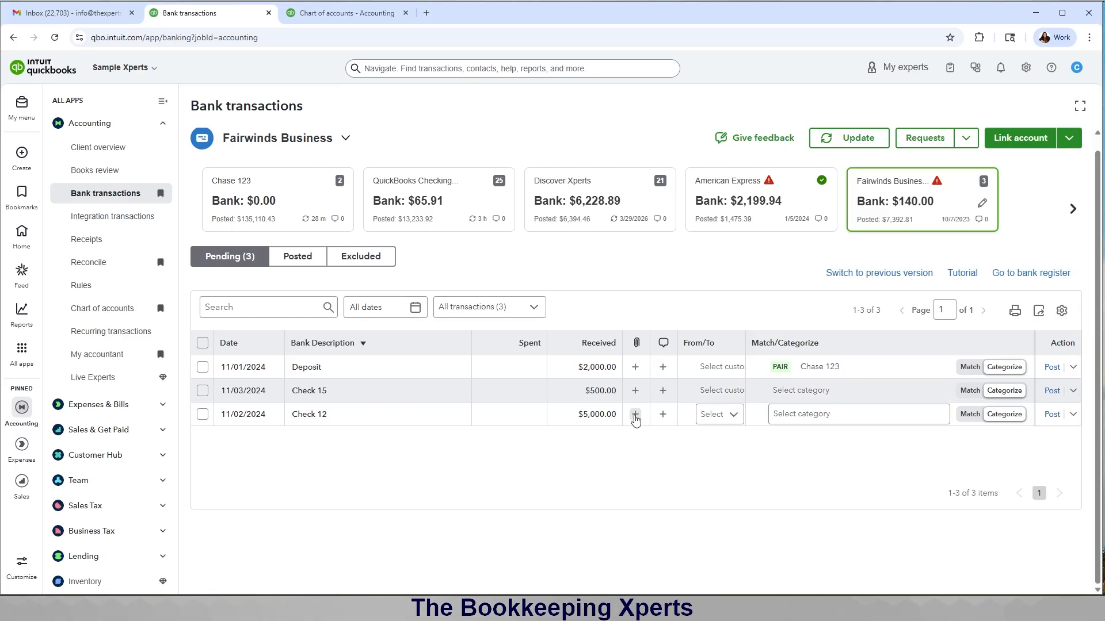
click(608, 396)
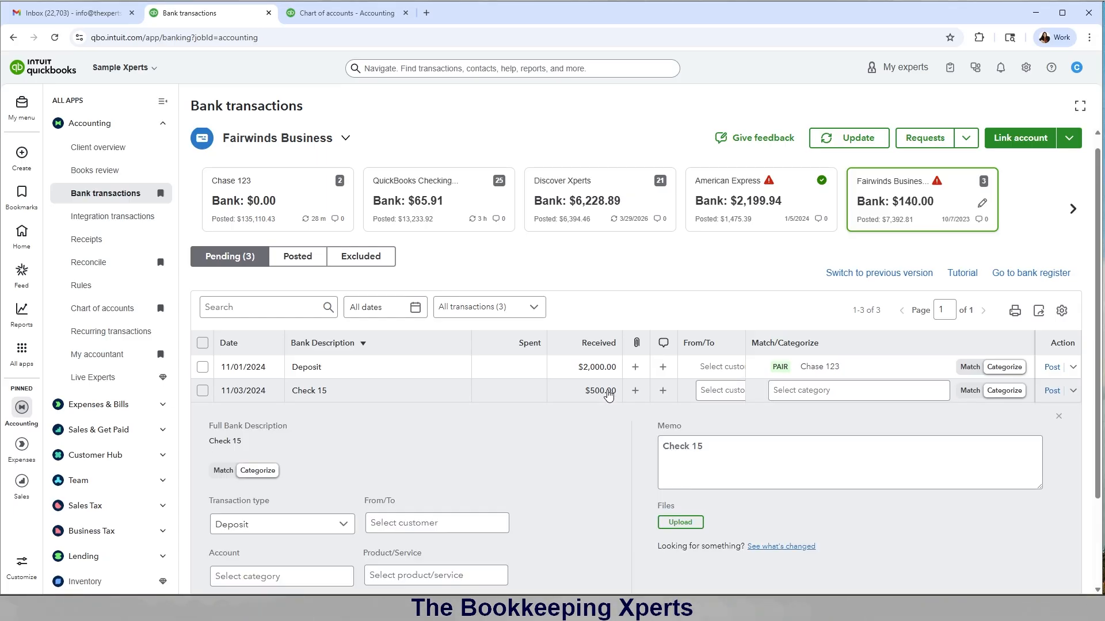
scroll(538, 446, down, 2)
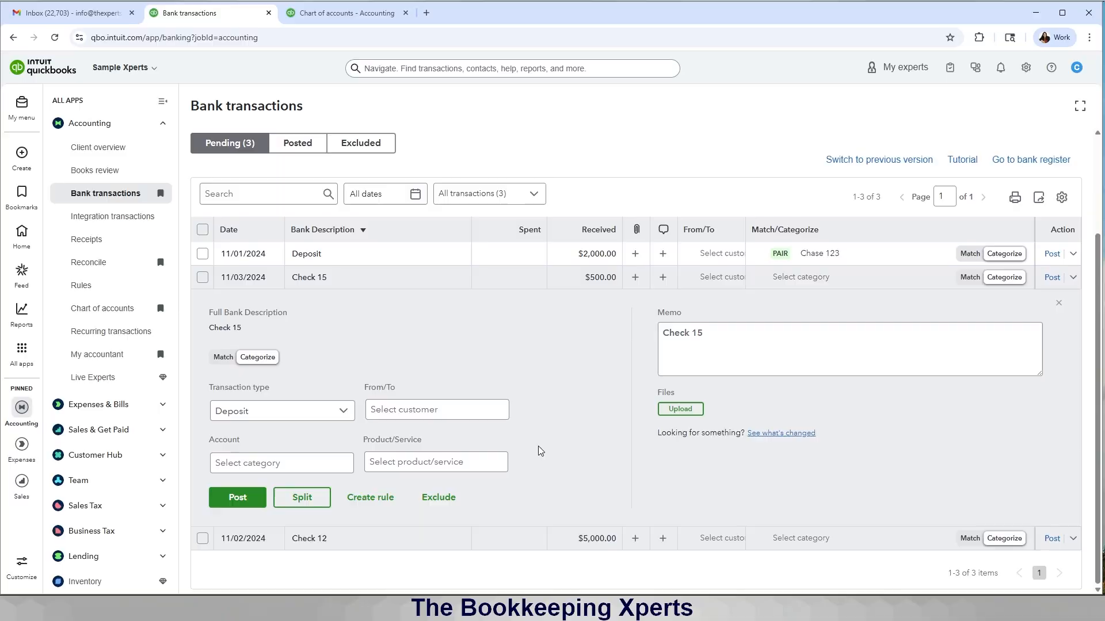
click(421, 410)
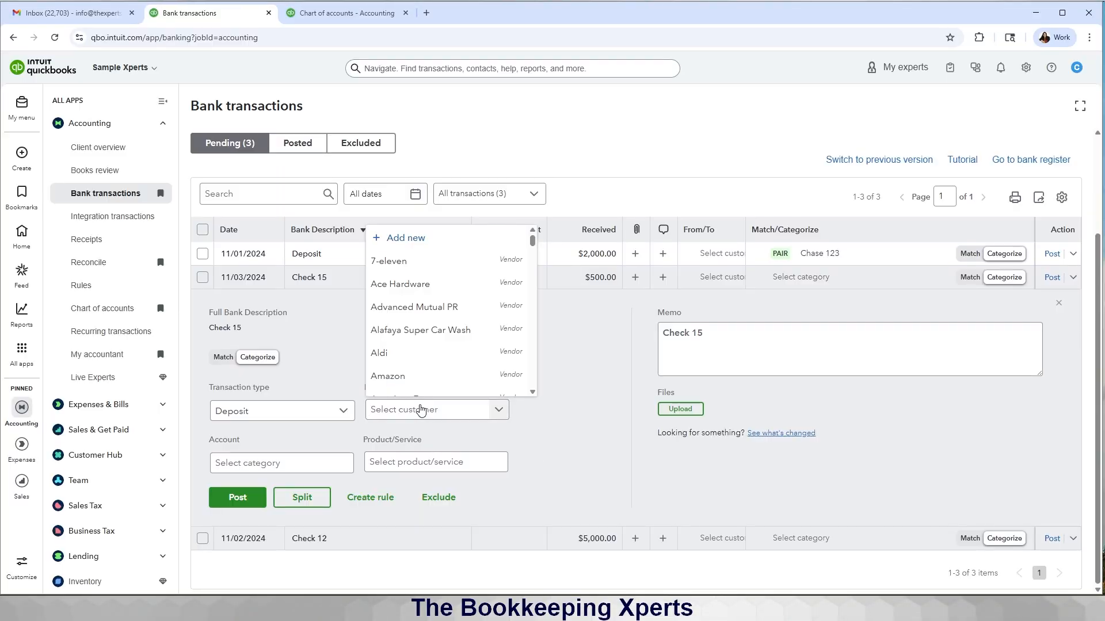
text(dan)
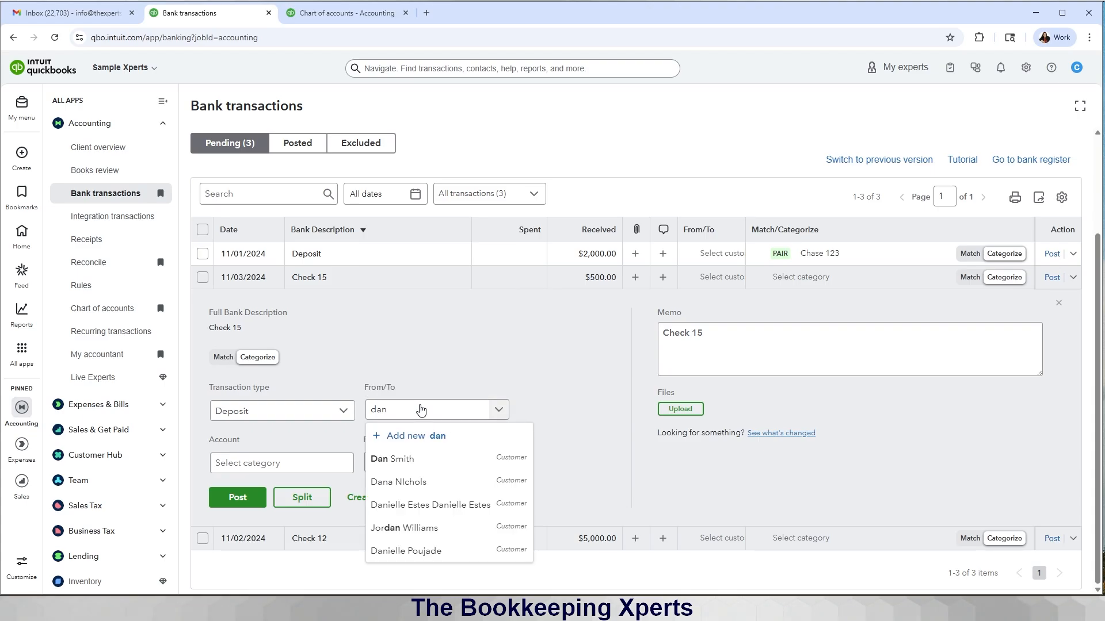
click(403, 459)
click(297, 463)
text(sa)
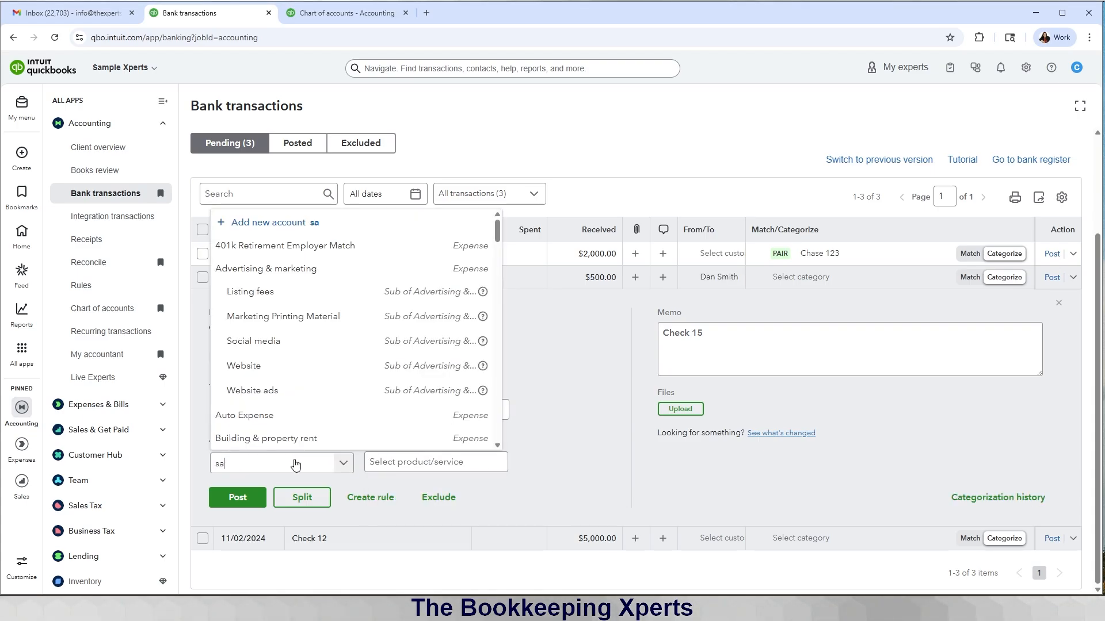
text(les)
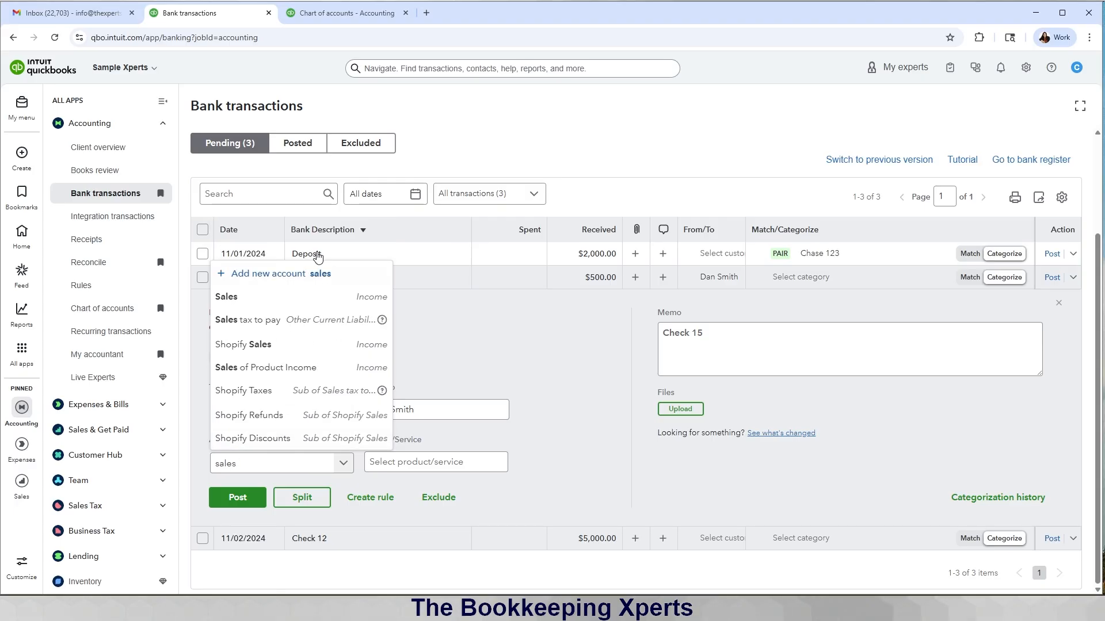
key(Return)
click(236, 497)
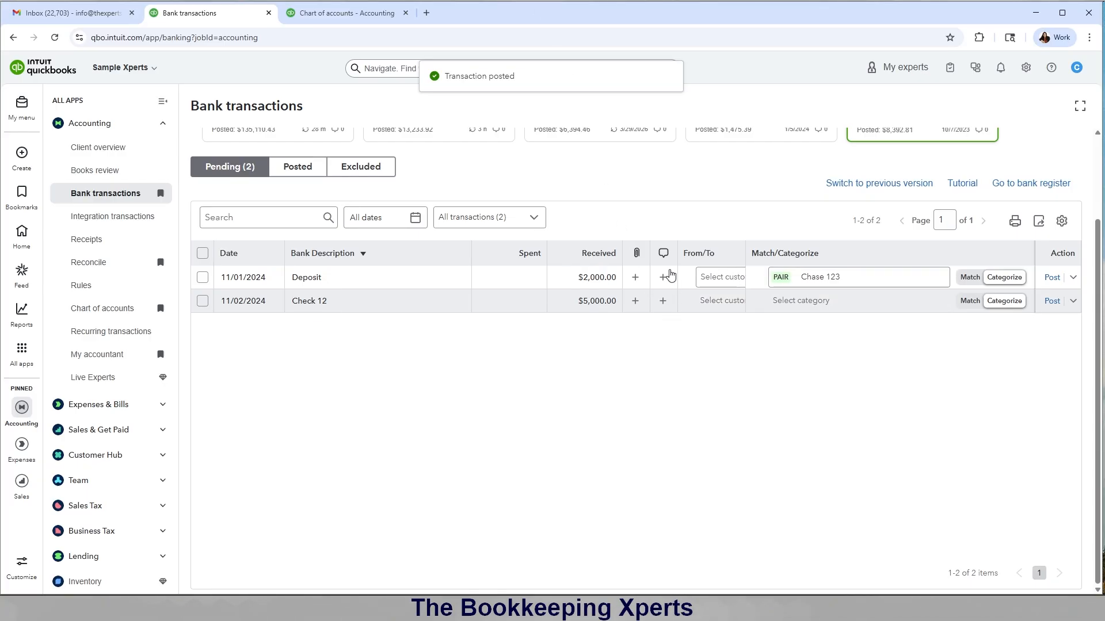
scroll(671, 275, up, 2)
Step: Expand Chase 123's $2,000 Check 12 and switch it from paired transfer to Expense
click(248, 216)
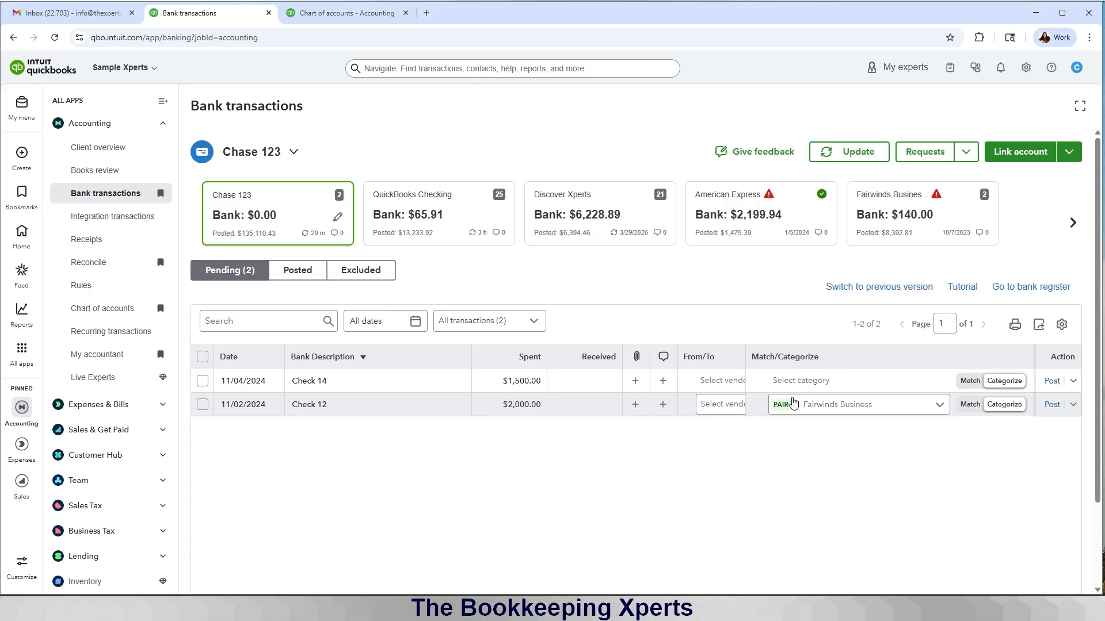
click(391, 408)
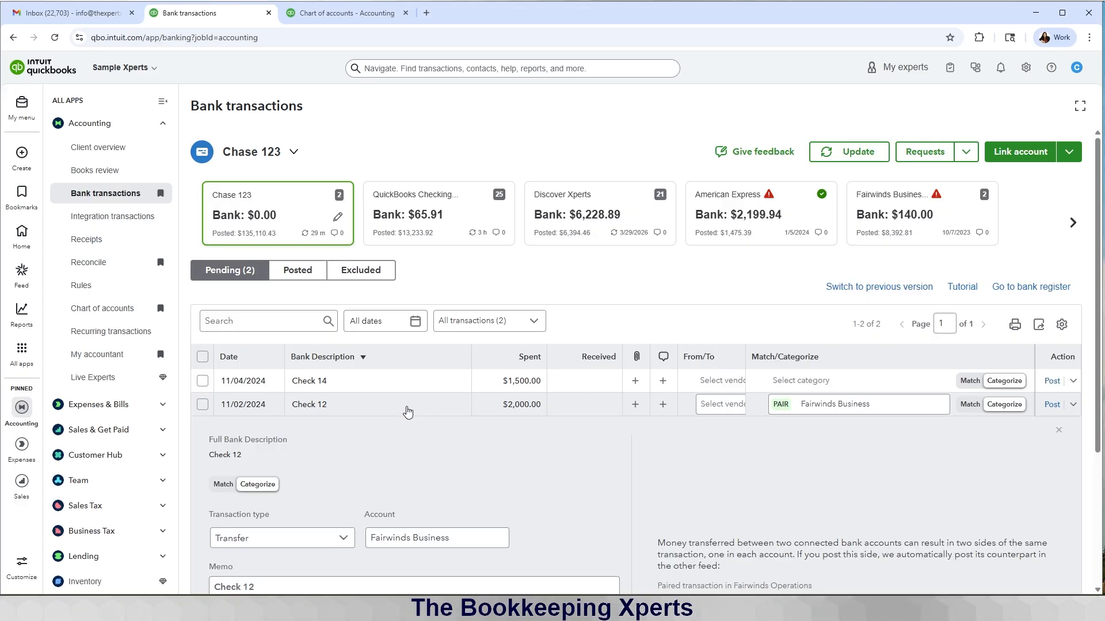
scroll(496, 433, down, 3)
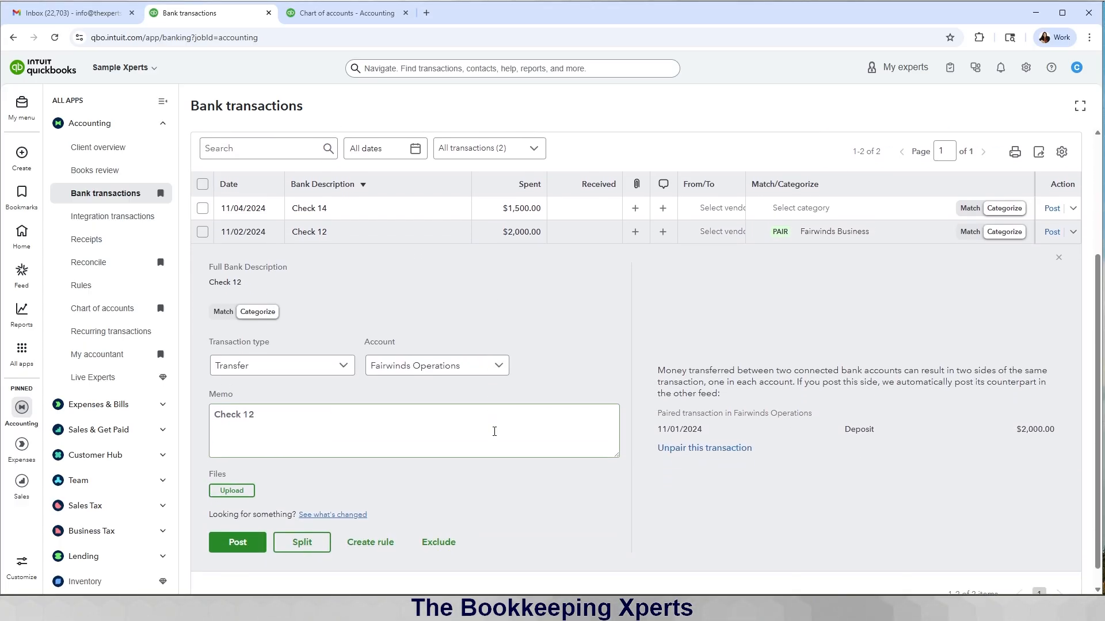
scroll(495, 431, up, 2)
scroll(493, 436, down, 1)
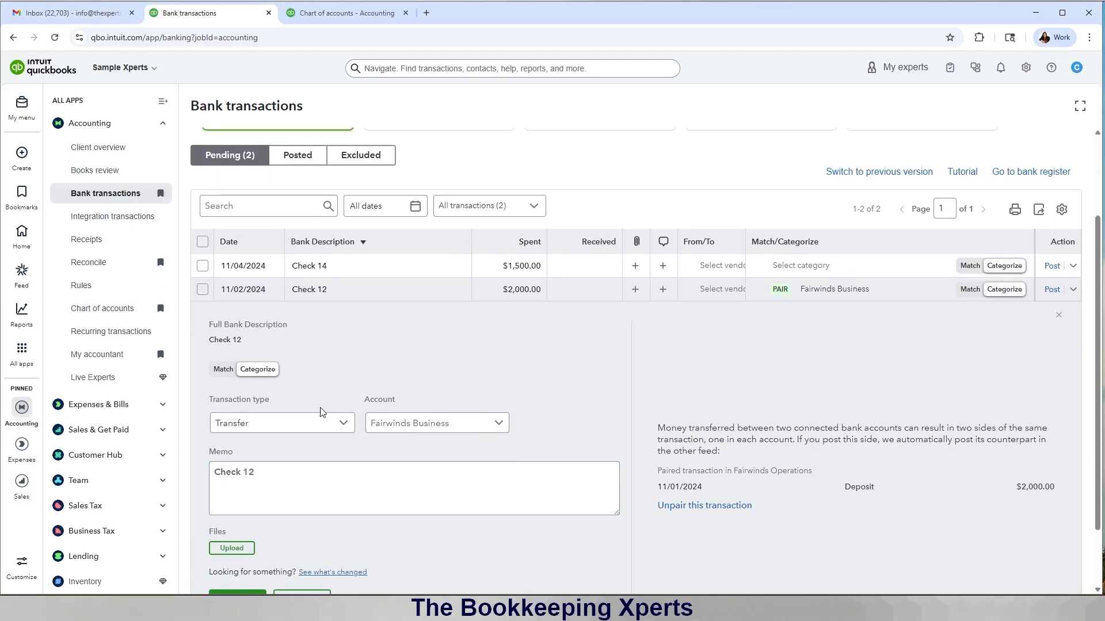
click(241, 367)
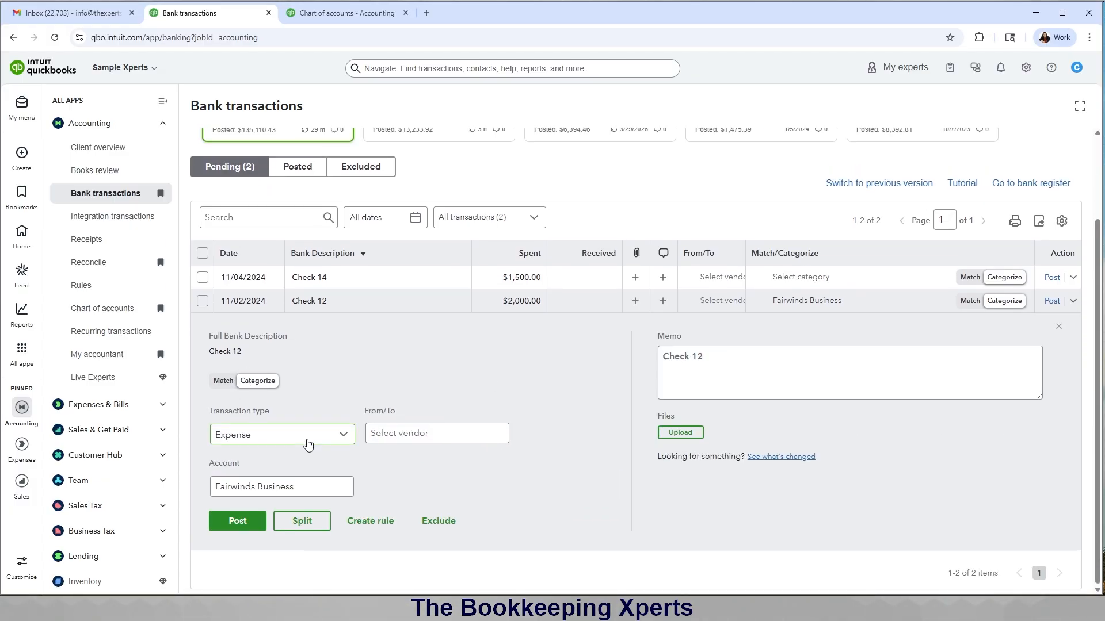
Step: Set the customer as Check 12's payee and post the expense
click(382, 438)
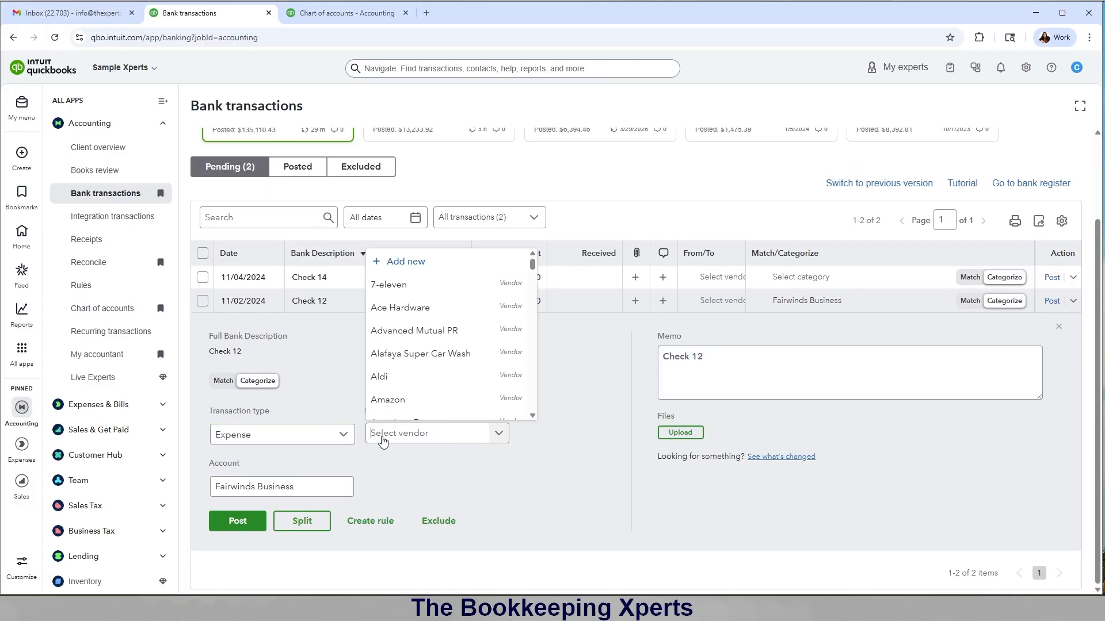
click(309, 17)
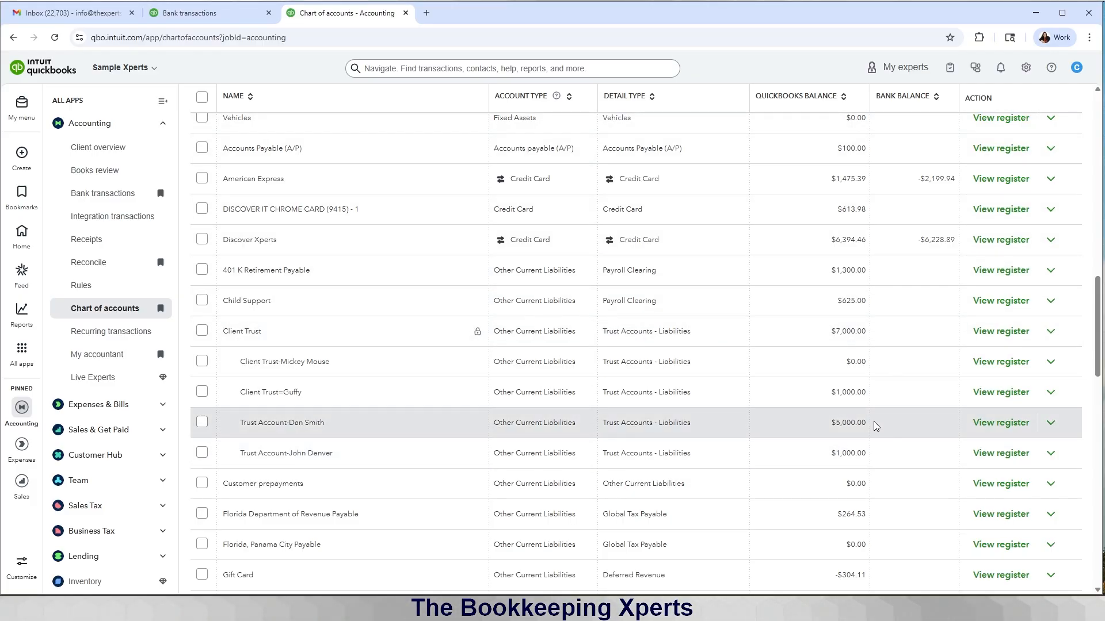
click(206, 9)
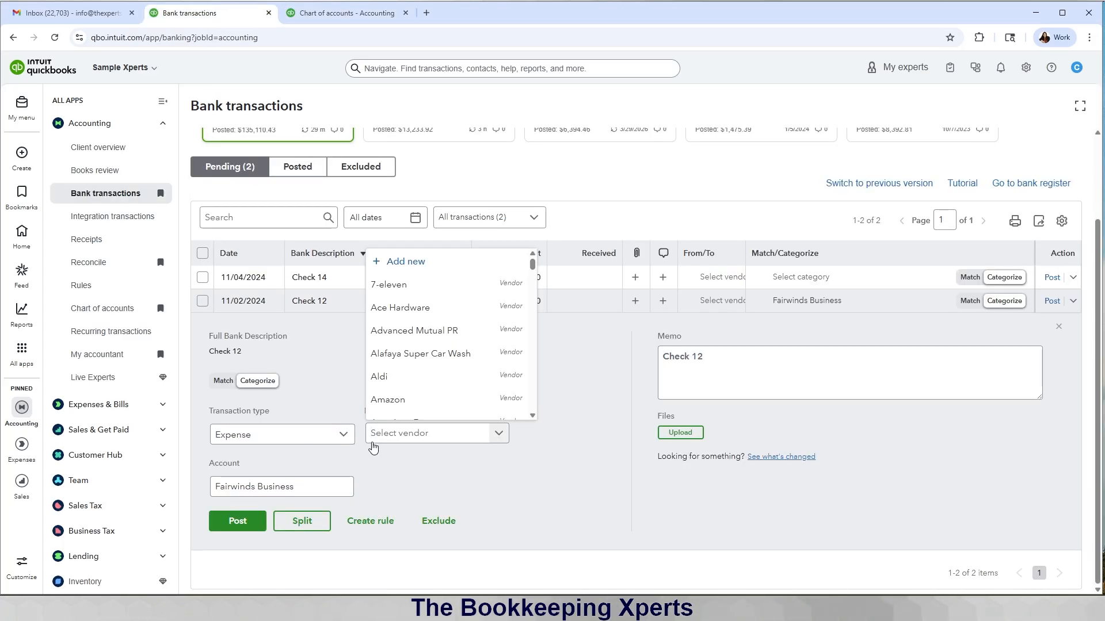
text(dan)
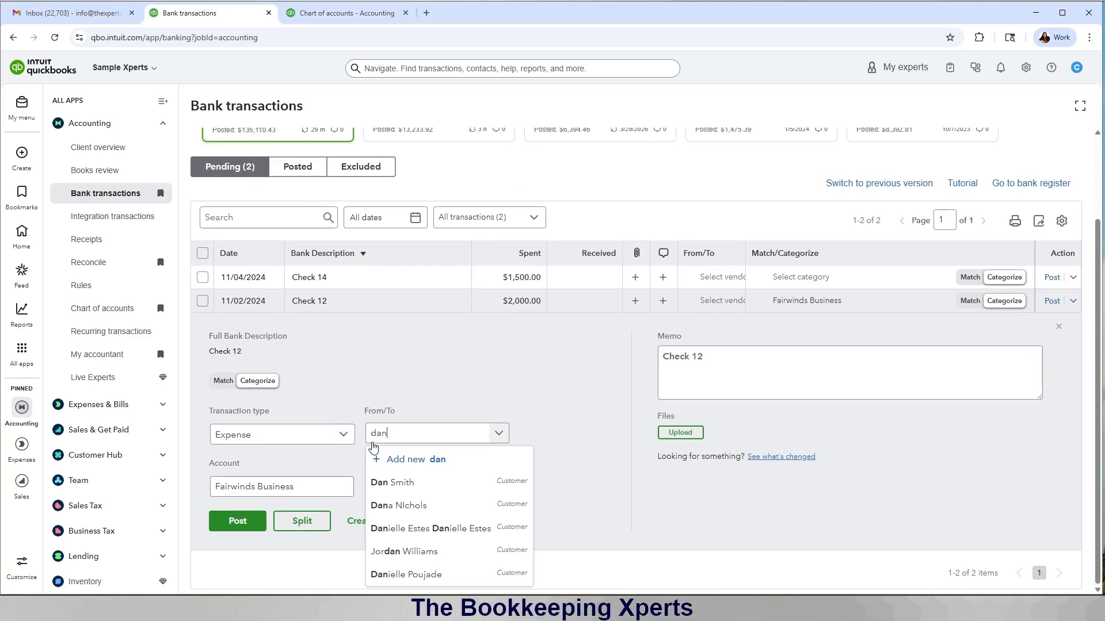
click(408, 494)
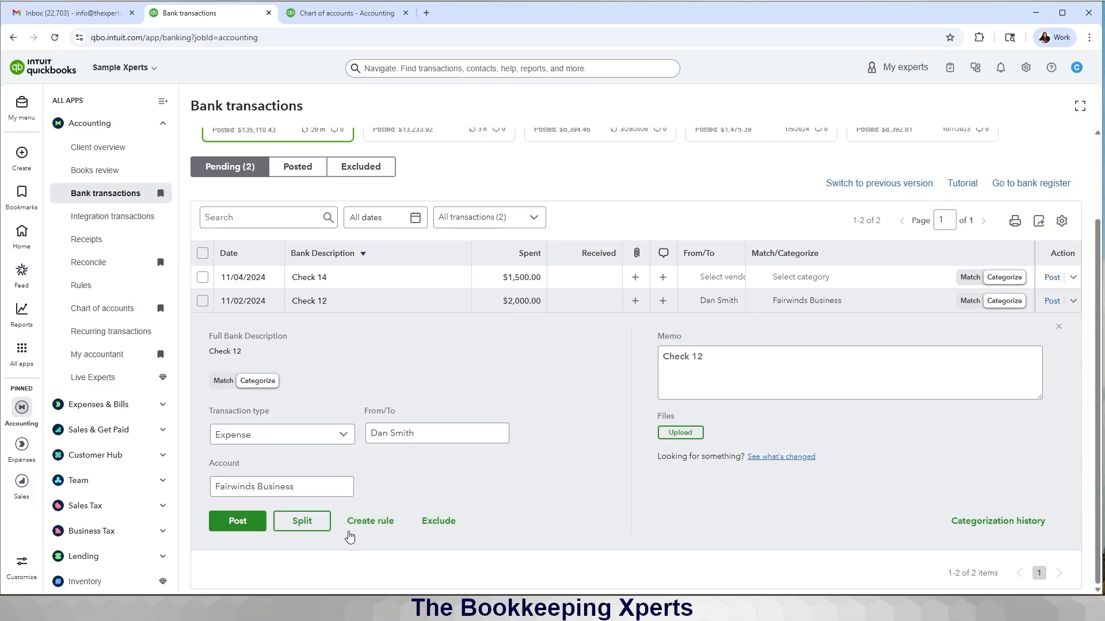
click(238, 521)
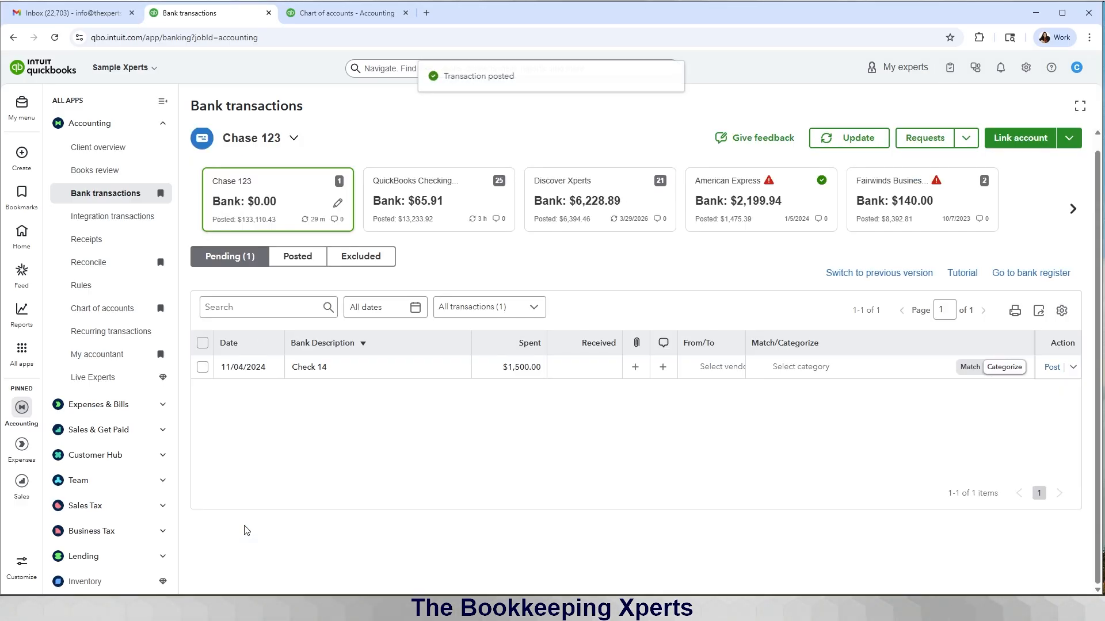
Step: Expand Fairwinds Business's $2,000 11/01/2024 deposit and assign the customer as payer
click(938, 193)
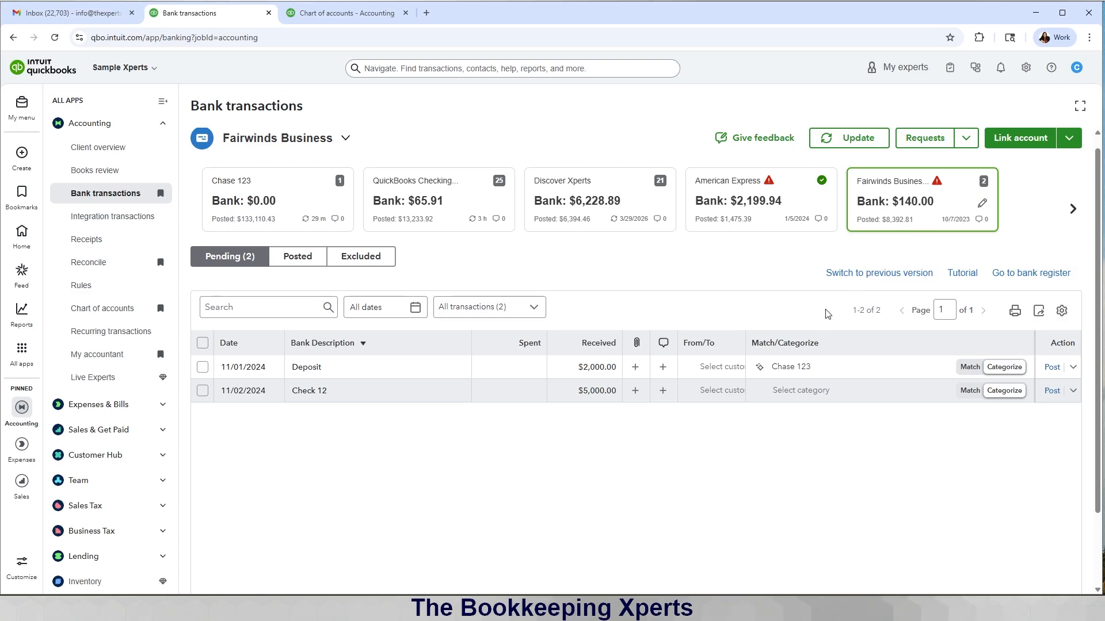
click(536, 375)
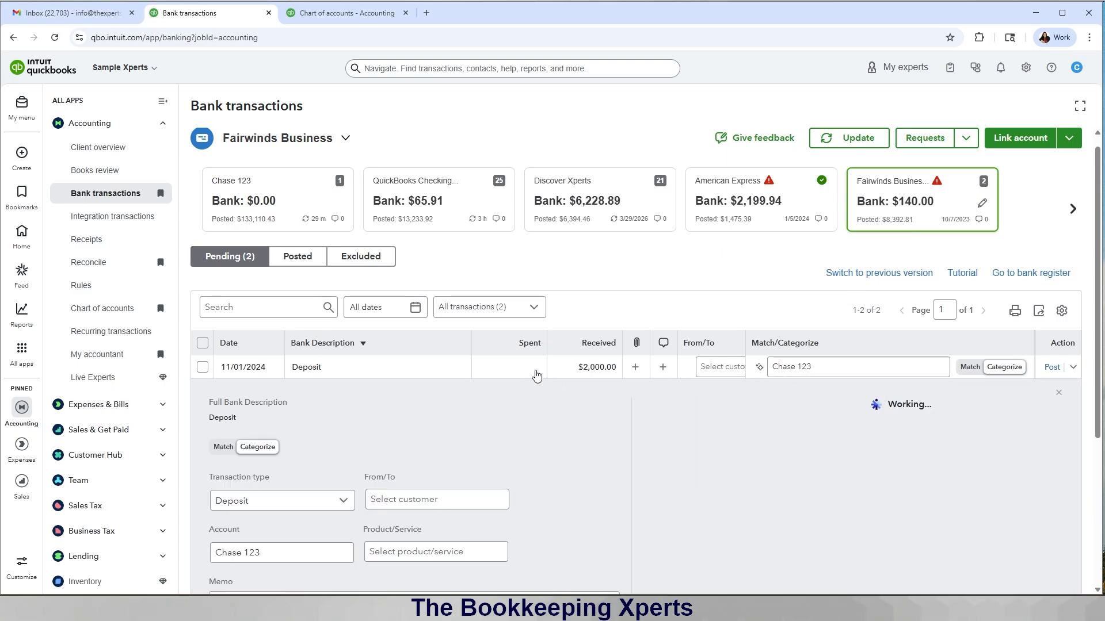
click(392, 504)
text(dan)
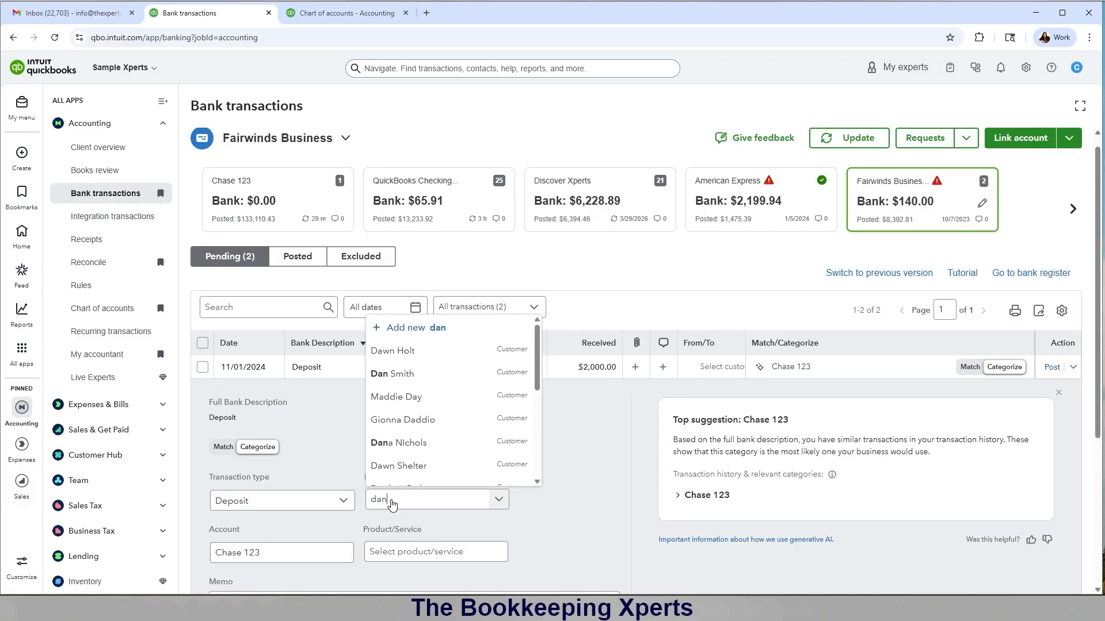
click(410, 383)
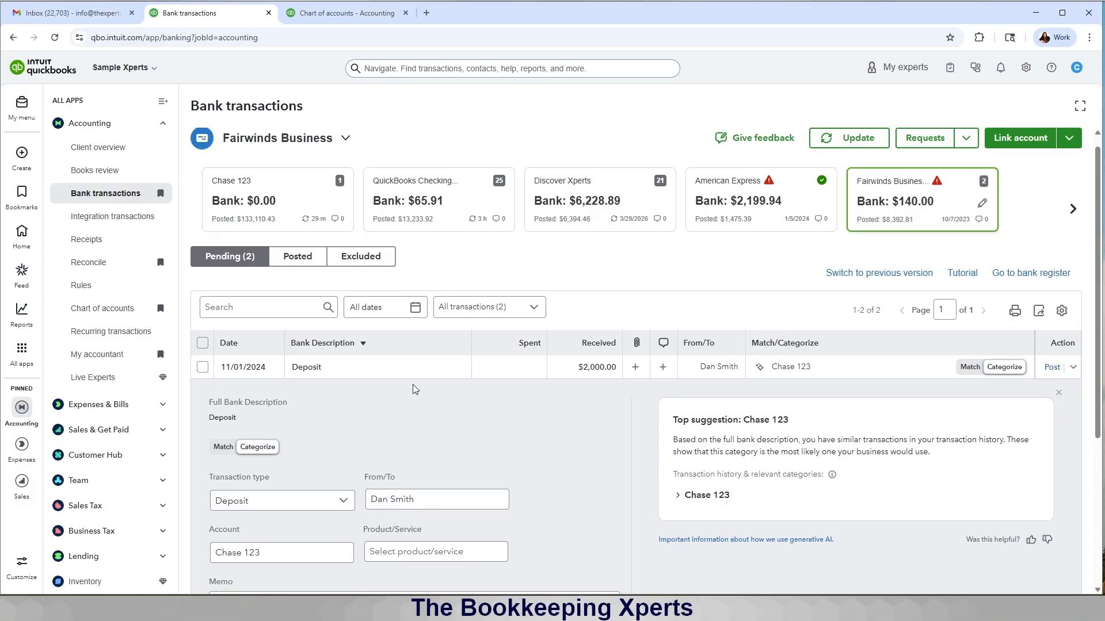
Step: Change the deposit's account from Chase 123 Trust to Sales, post it, and expand Check 12
click(294, 559)
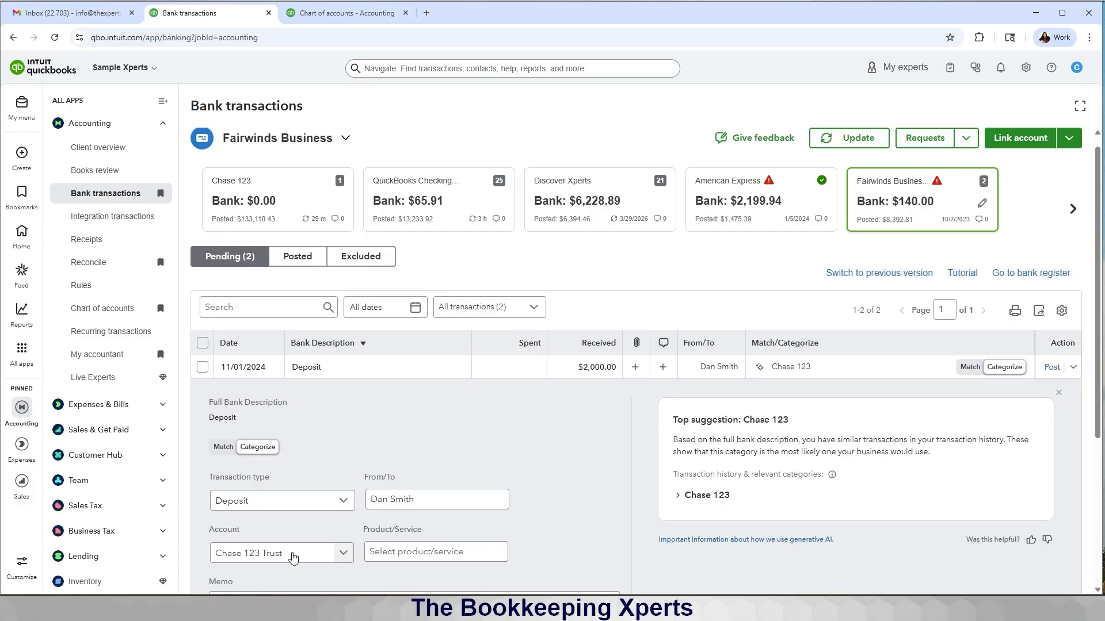
key(BackSpace)
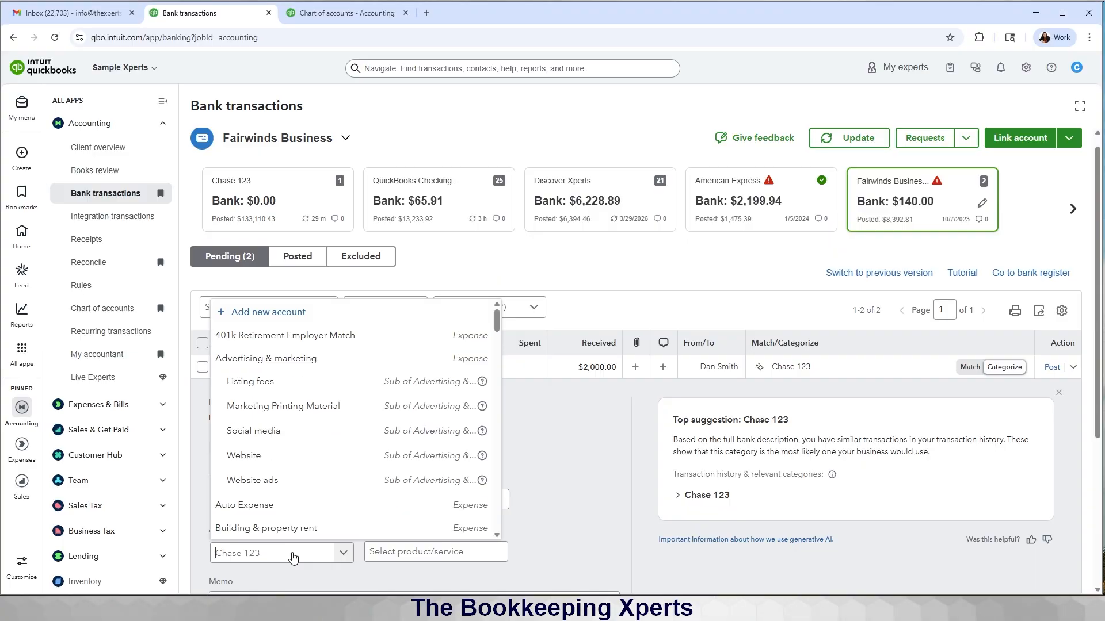
text(sales)
click(562, 487)
scroll(561, 486, down, 1)
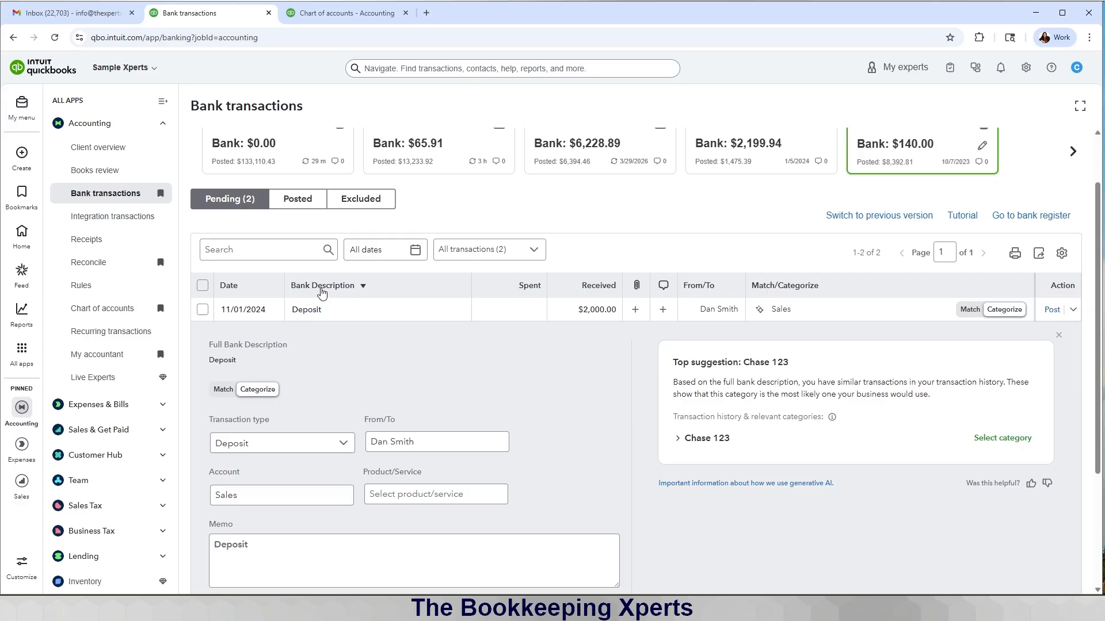
scroll(265, 259, down, 3)
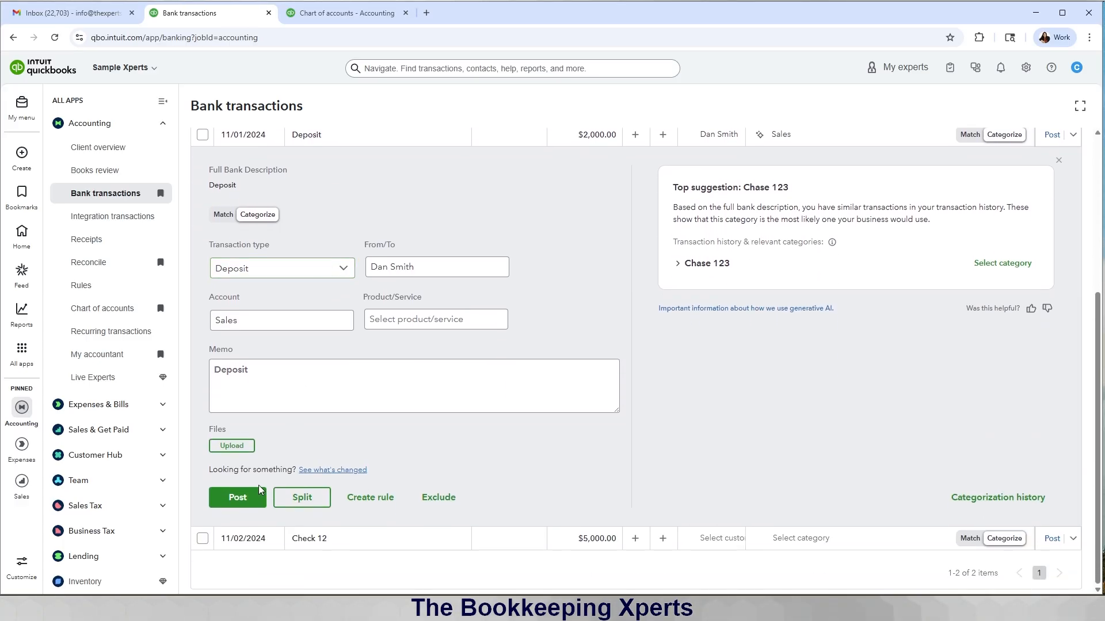
click(222, 501)
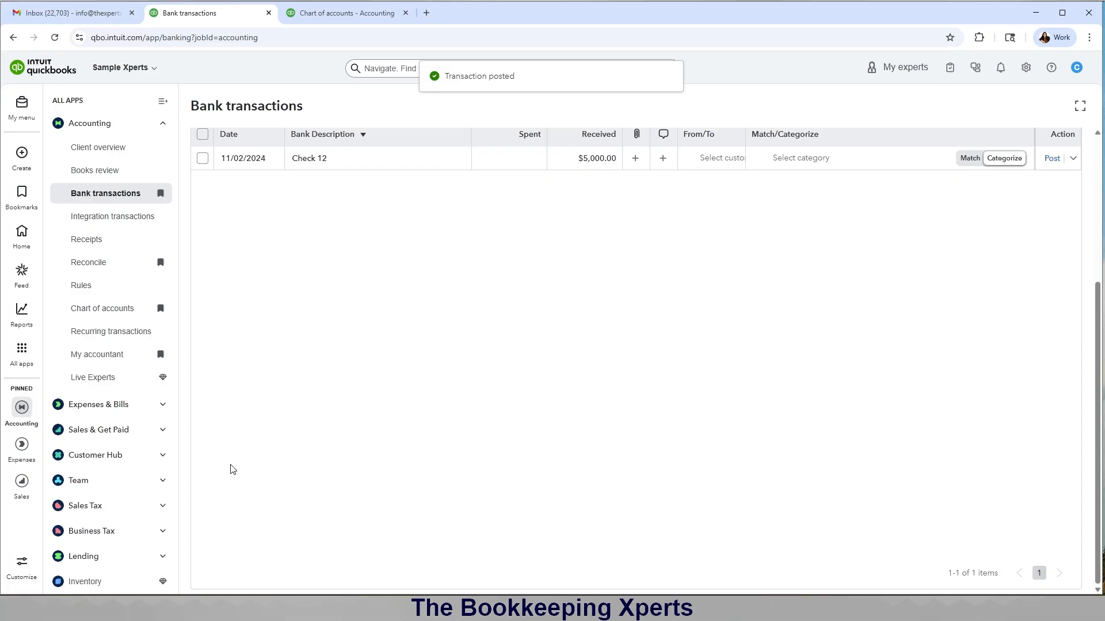
click(609, 162)
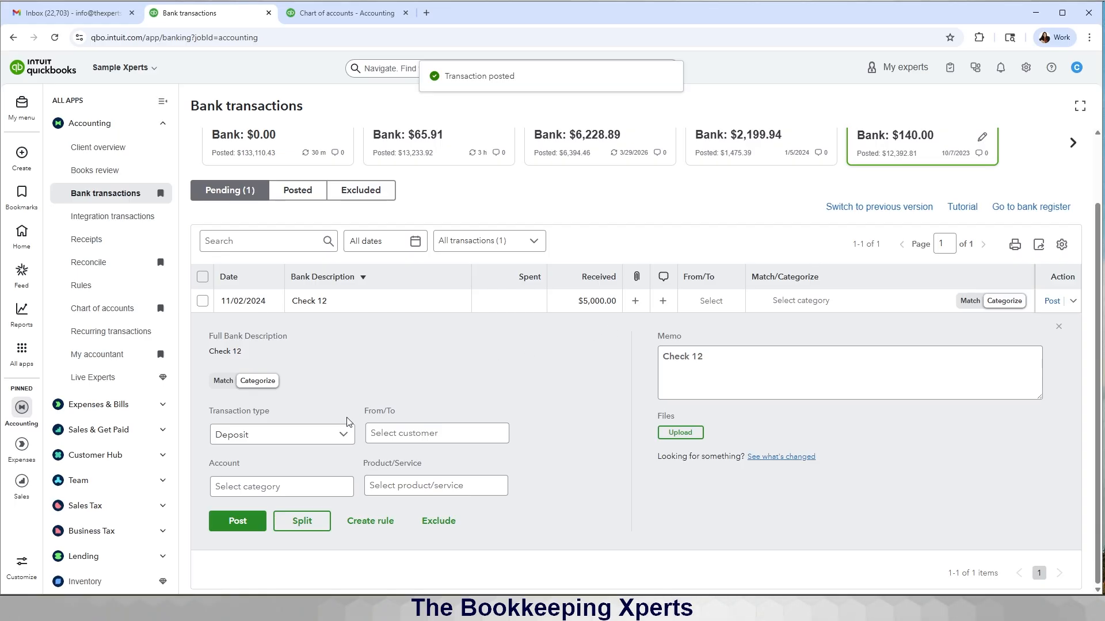
Step: Choose the sales customer as payee for the $5,000 Check 12 deposit and post it
click(383, 436)
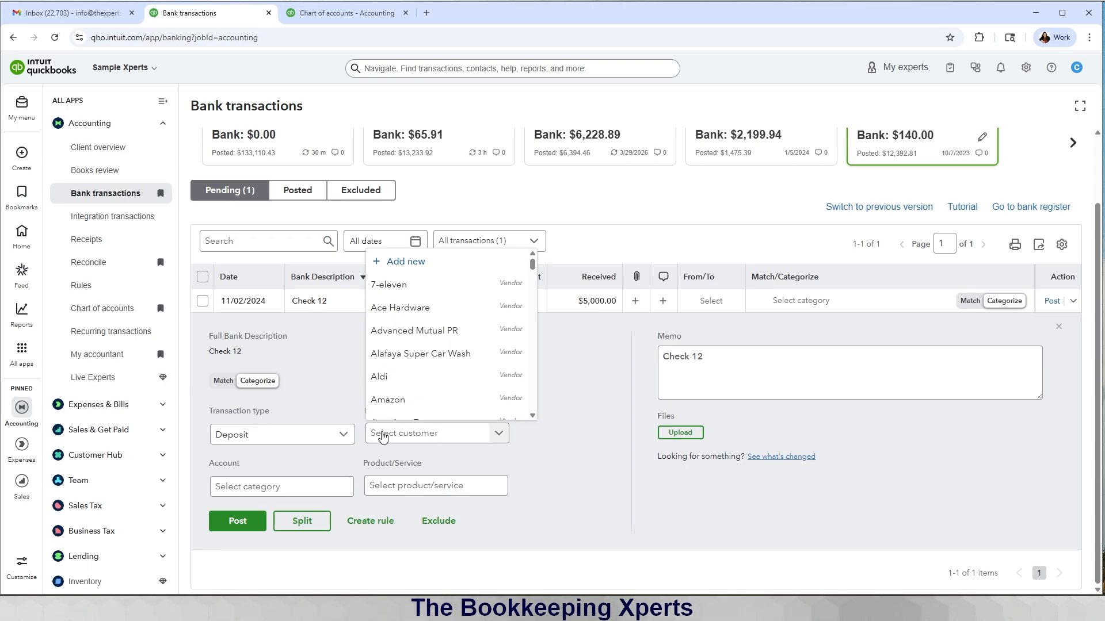
text(sales)
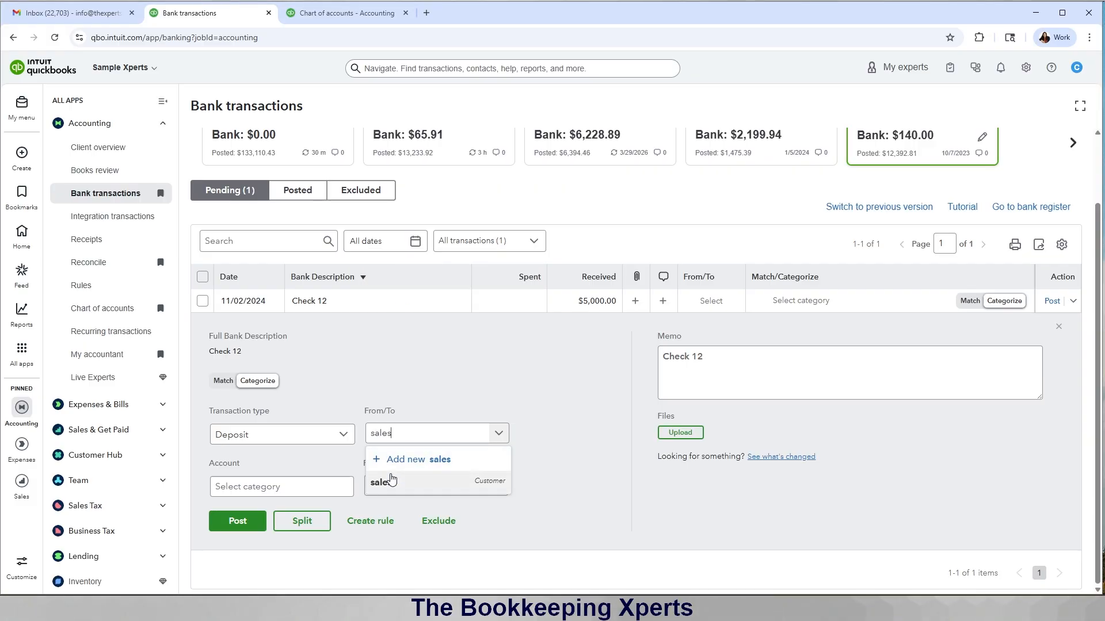
click(437, 482)
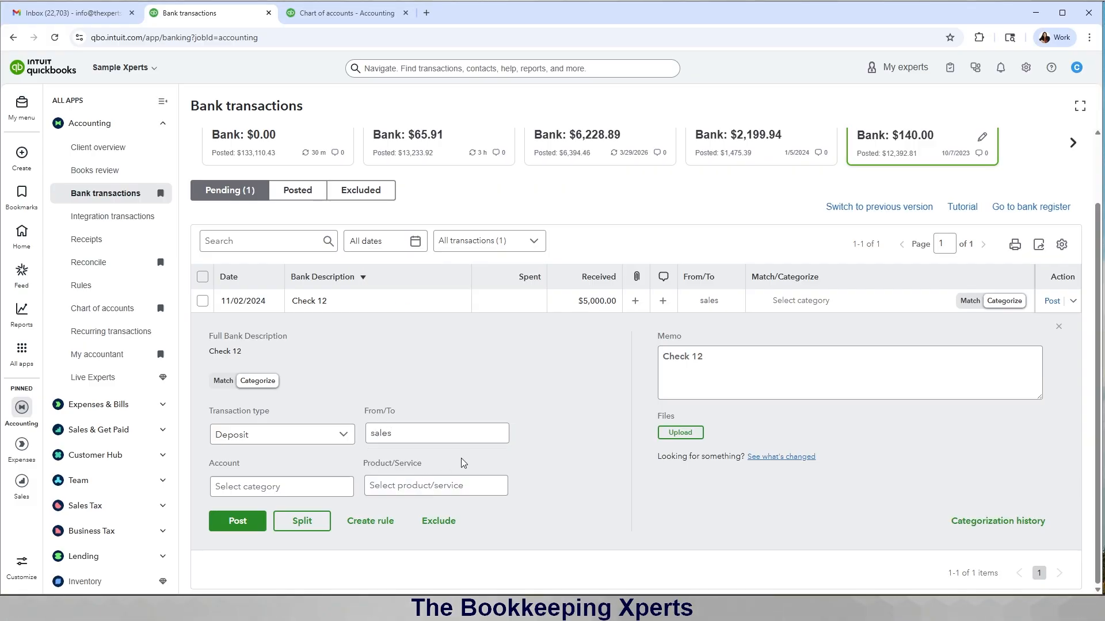
click(236, 520)
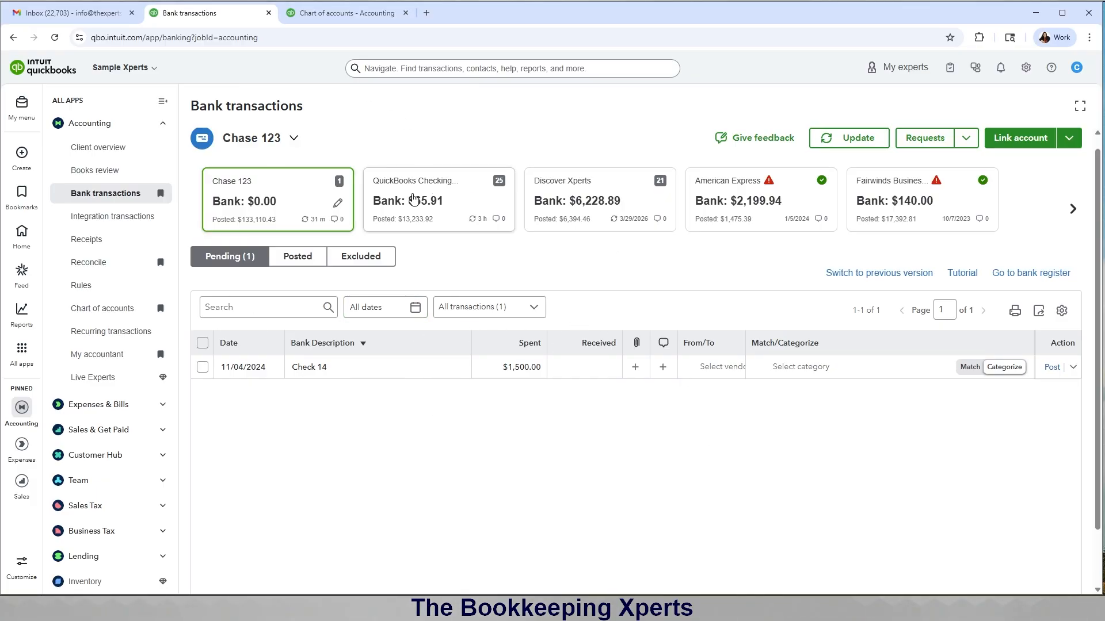
Step: Check the Fairwinds Business and Chase 123 accounts, confirming only Check 14 remains pending
click(941, 210)
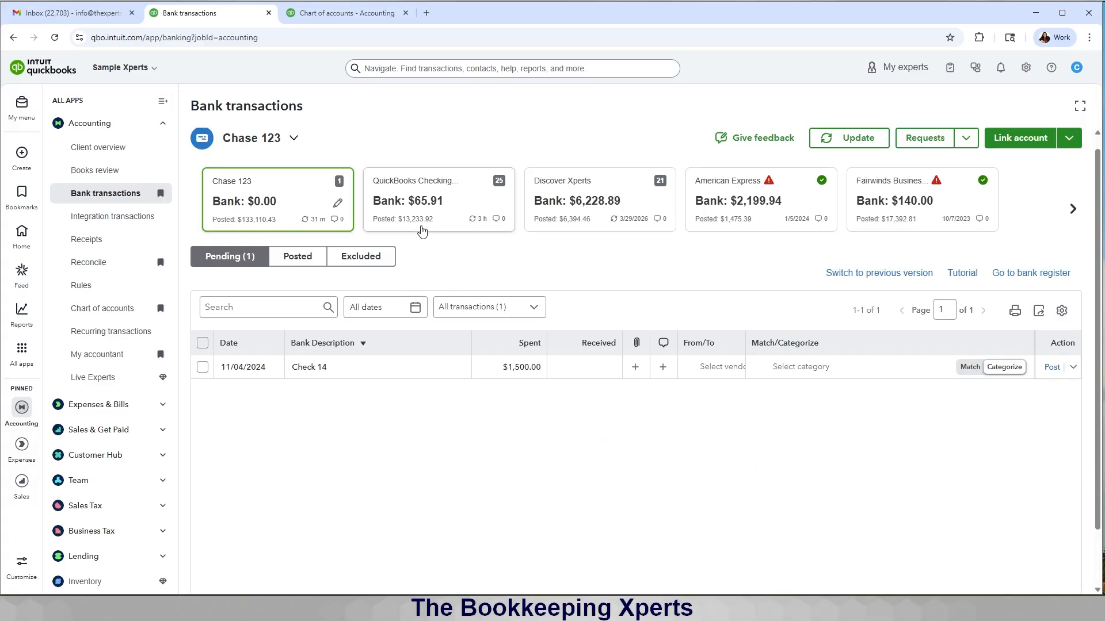
click(944, 210)
triple_click(276, 217)
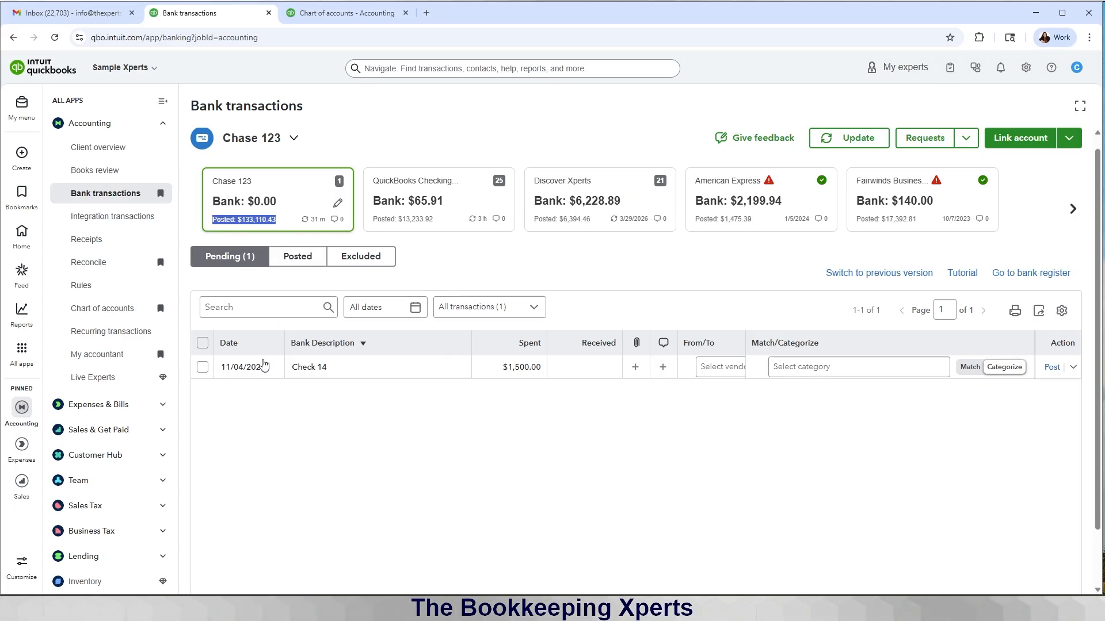
Step: Review the Client Trust sub-account balances in the chart of accounts, then go to Standard reports
click(328, 13)
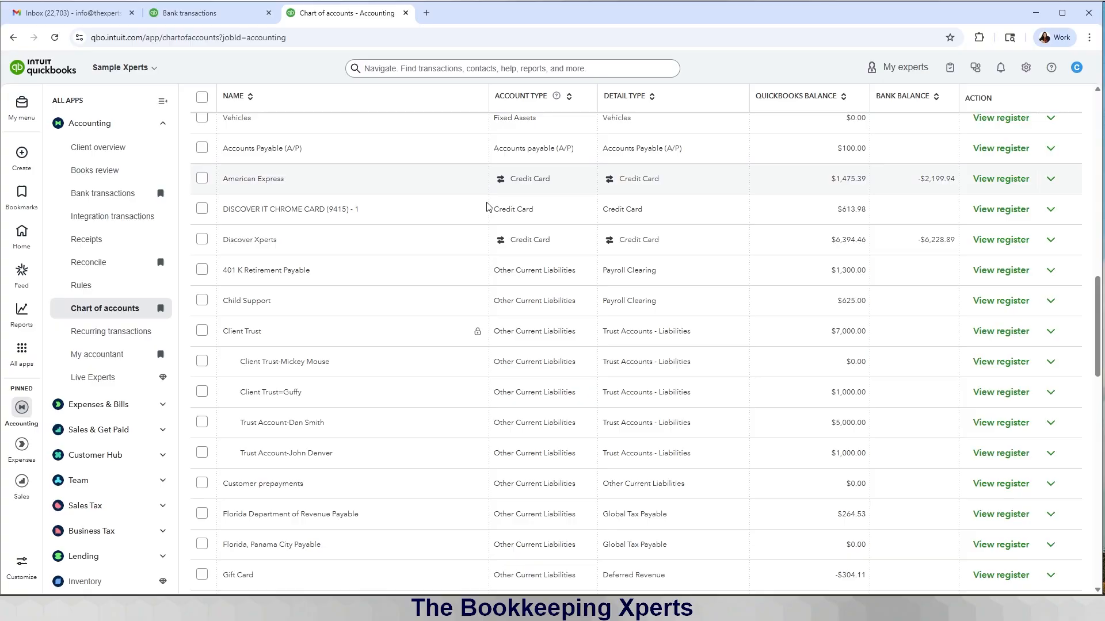
scroll(498, 267, down, 4)
scroll(495, 271, up, 10)
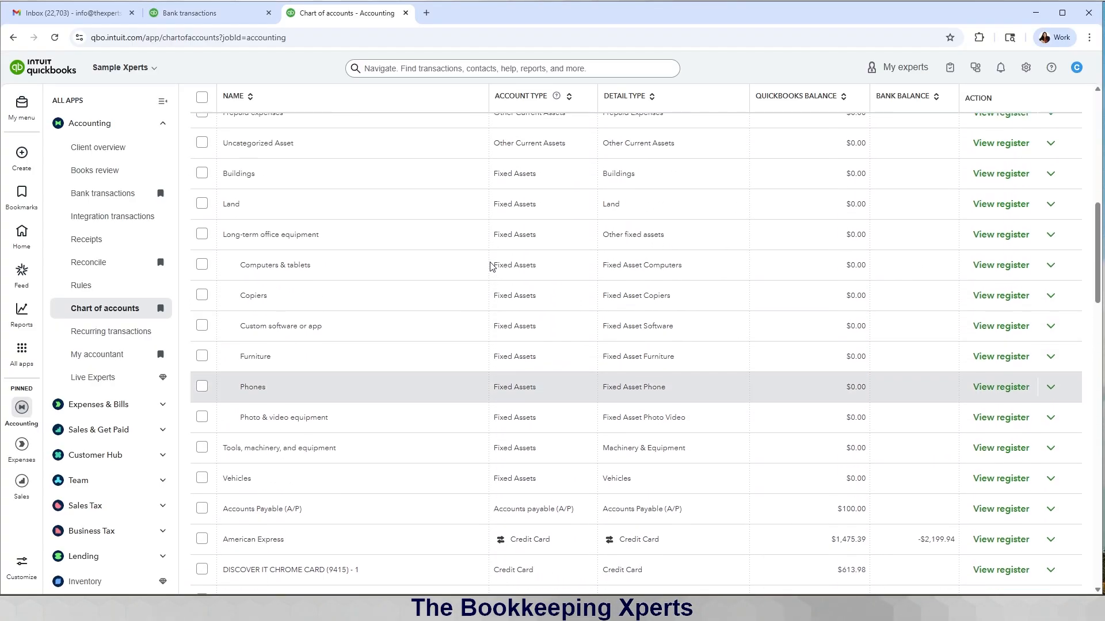
scroll(490, 265, up, 8)
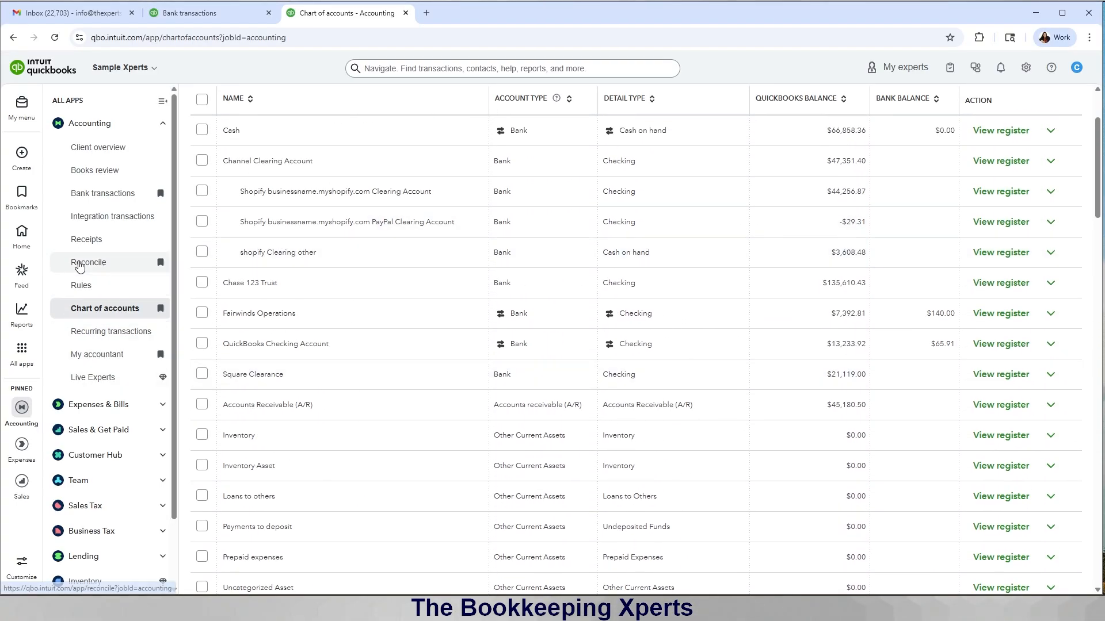
mouse_move(27, 318)
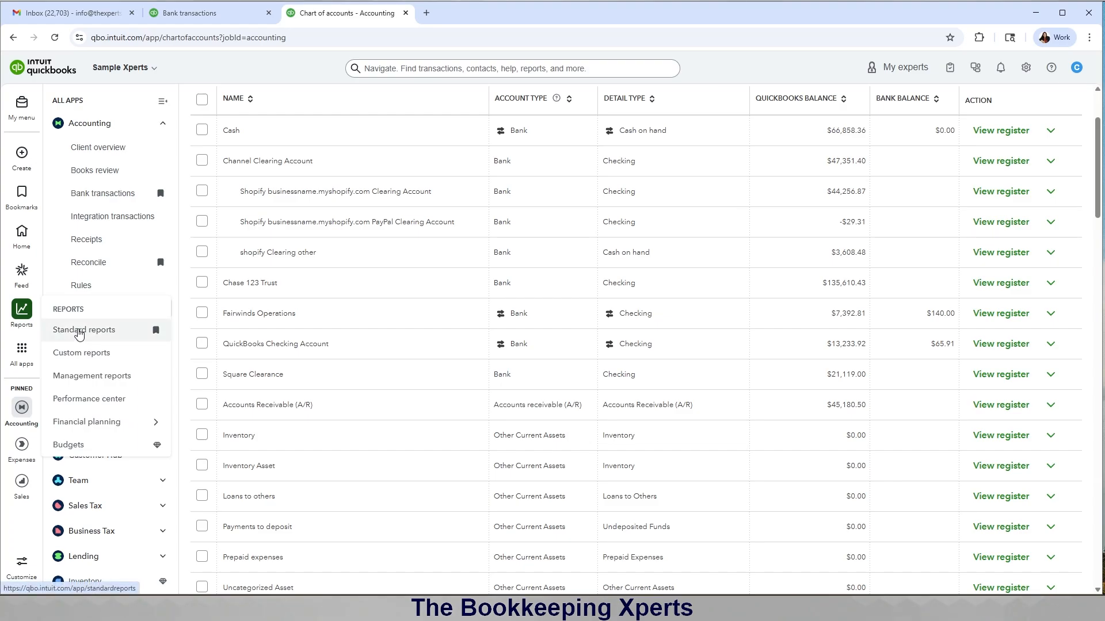
click(79, 334)
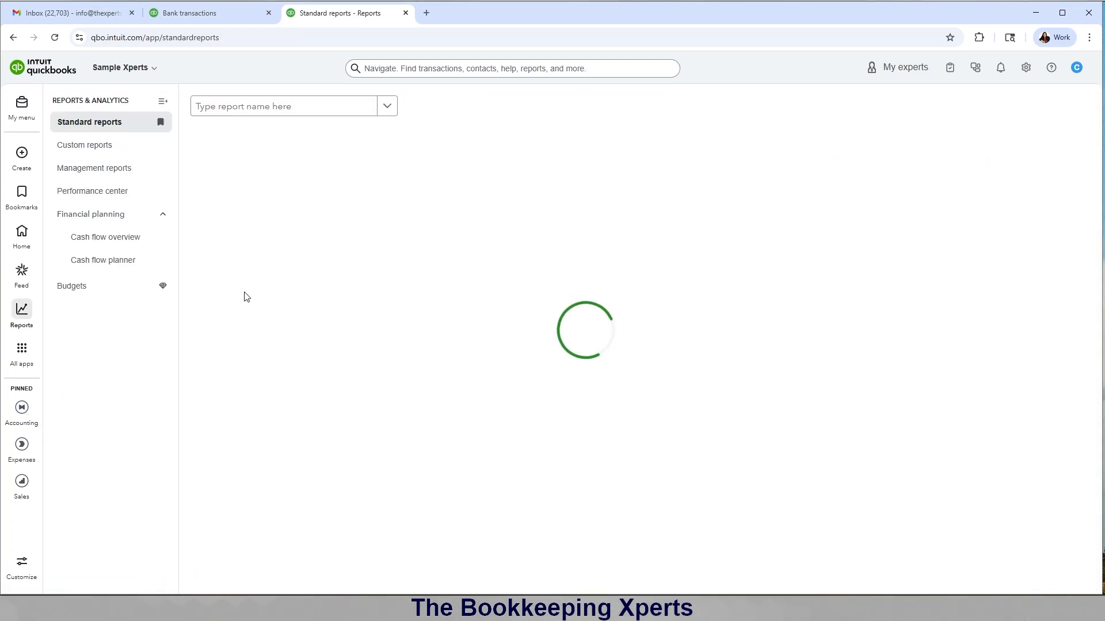
Step: Confirm Client Trust totals $7,000 on the Balance Sheet, then drill into Child Support's 625.00 invoice
click(251, 194)
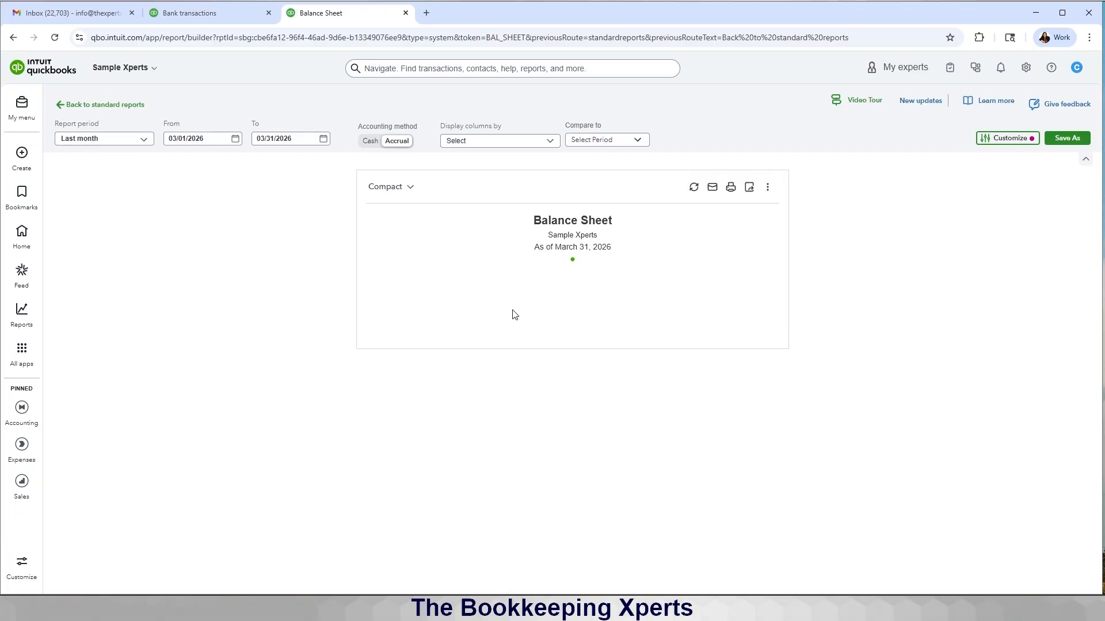
scroll(757, 417, down, 6)
scroll(758, 420, down, 4)
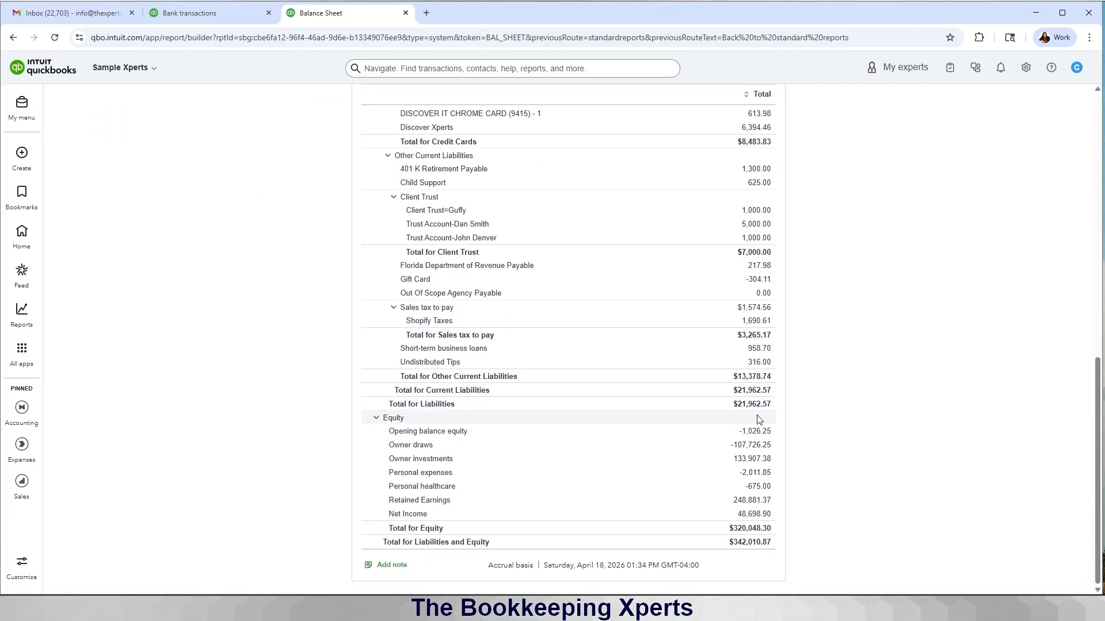
scroll(758, 420, up, 2)
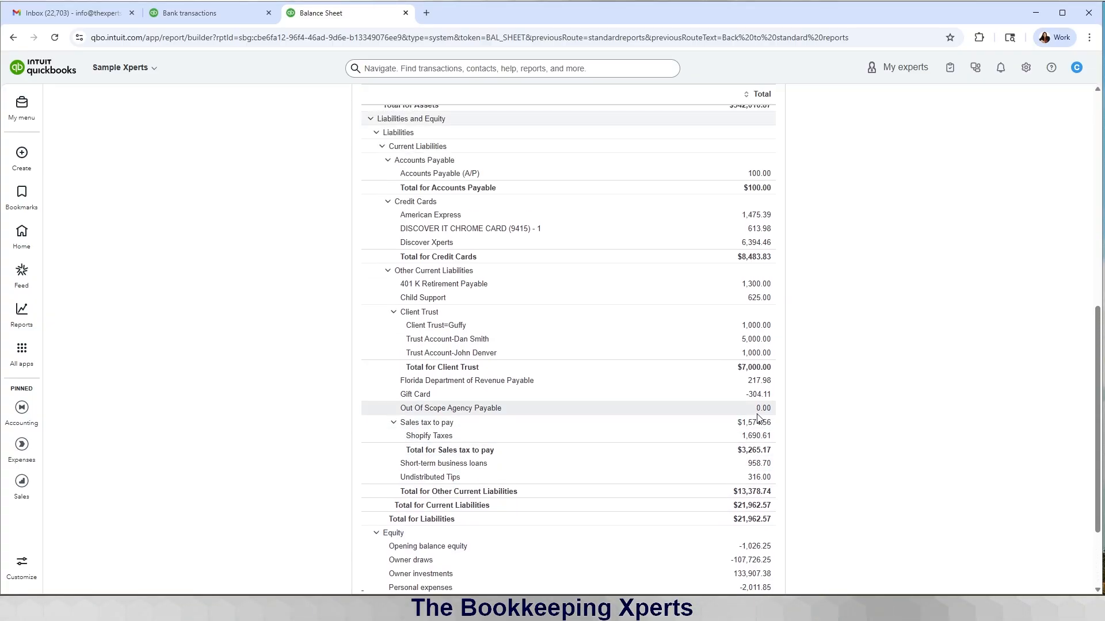
scroll(757, 418, up, 2)
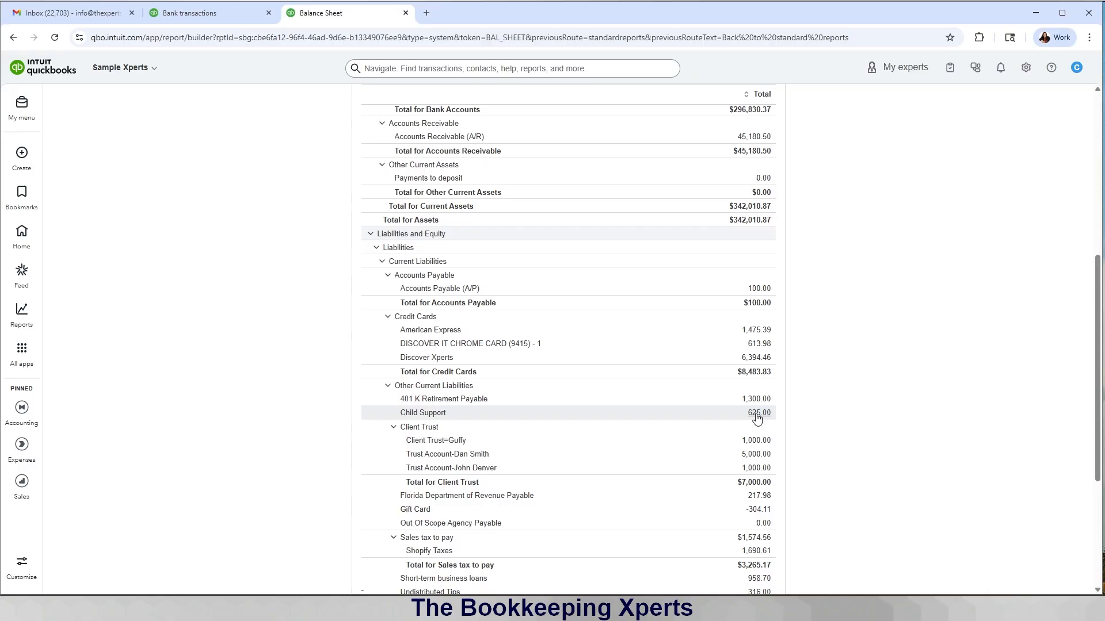
click(759, 413)
click(877, 315)
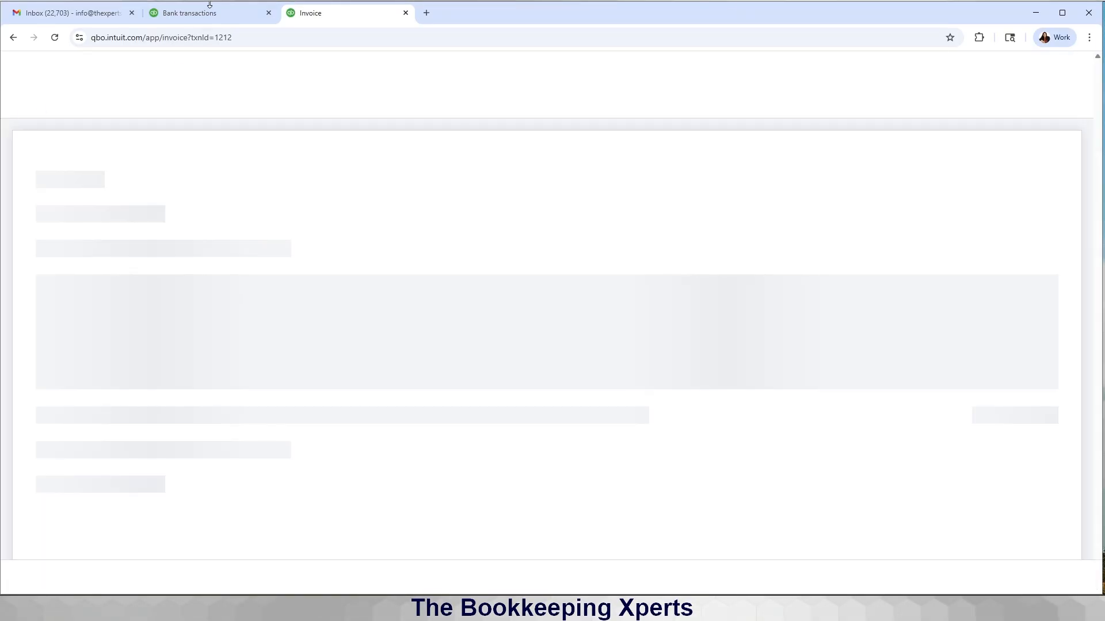
Step: Expand Check 14 in Bank transactions and start searching its payee list for the client
click(214, 13)
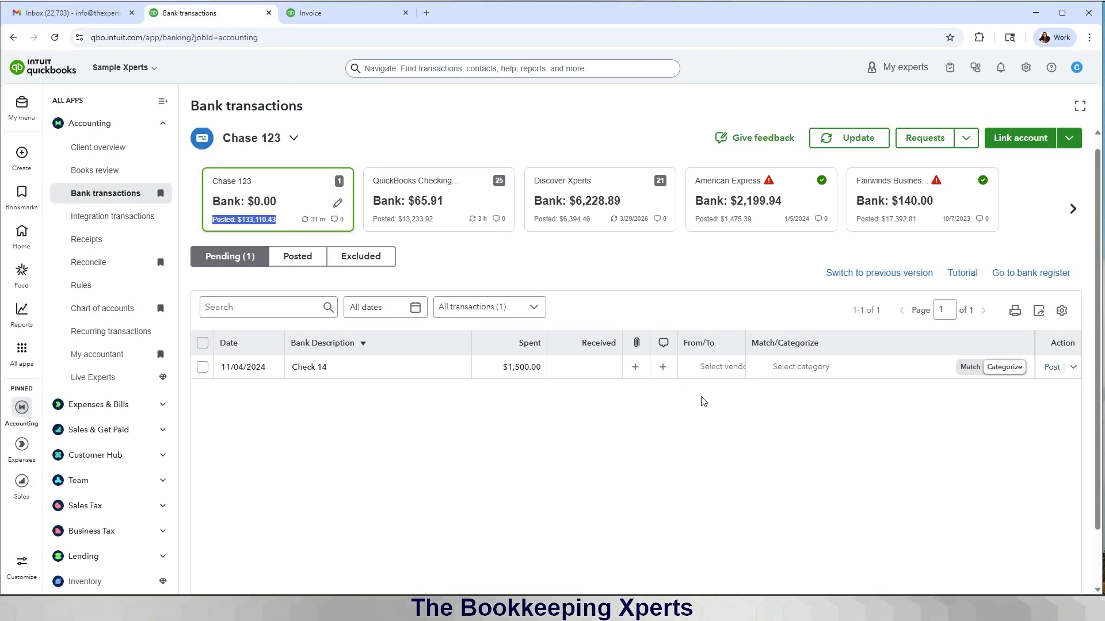
click(498, 362)
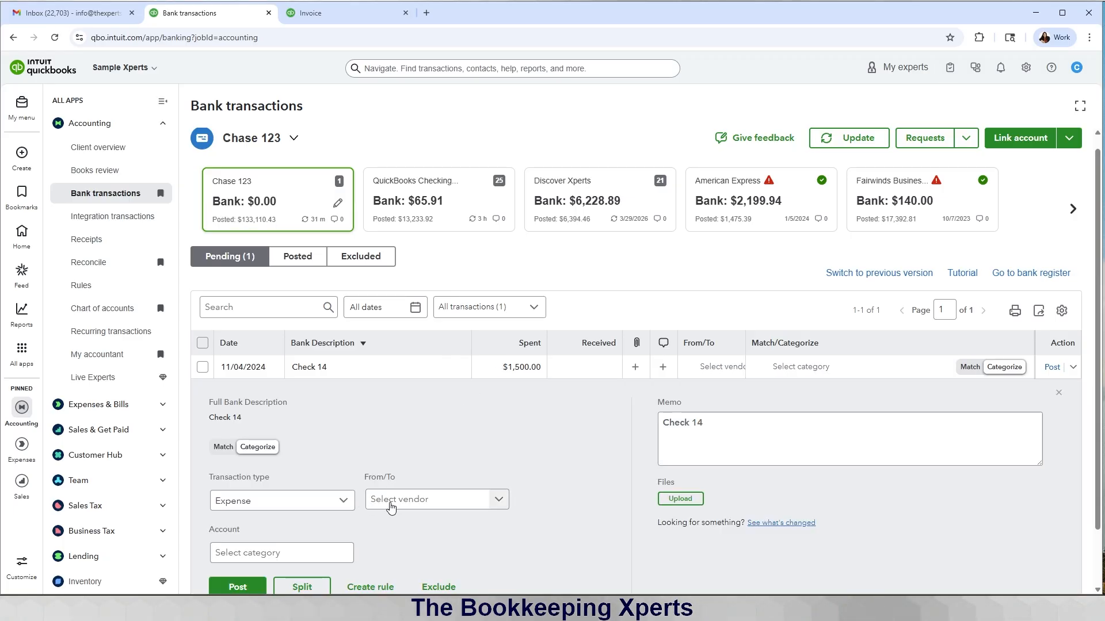
click(390, 507)
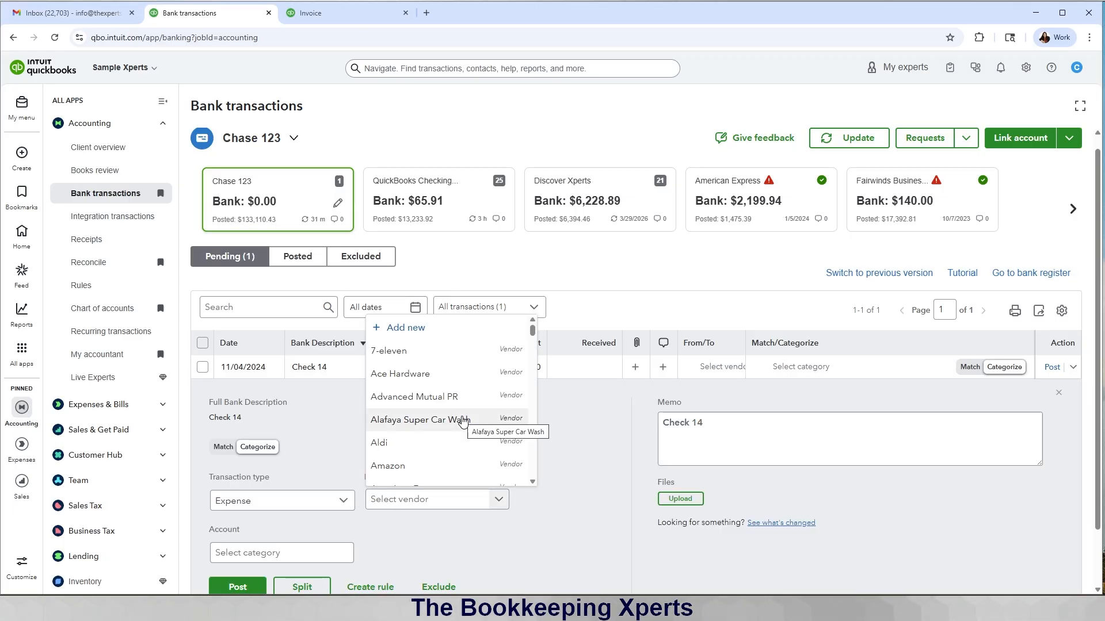
text(mickey)
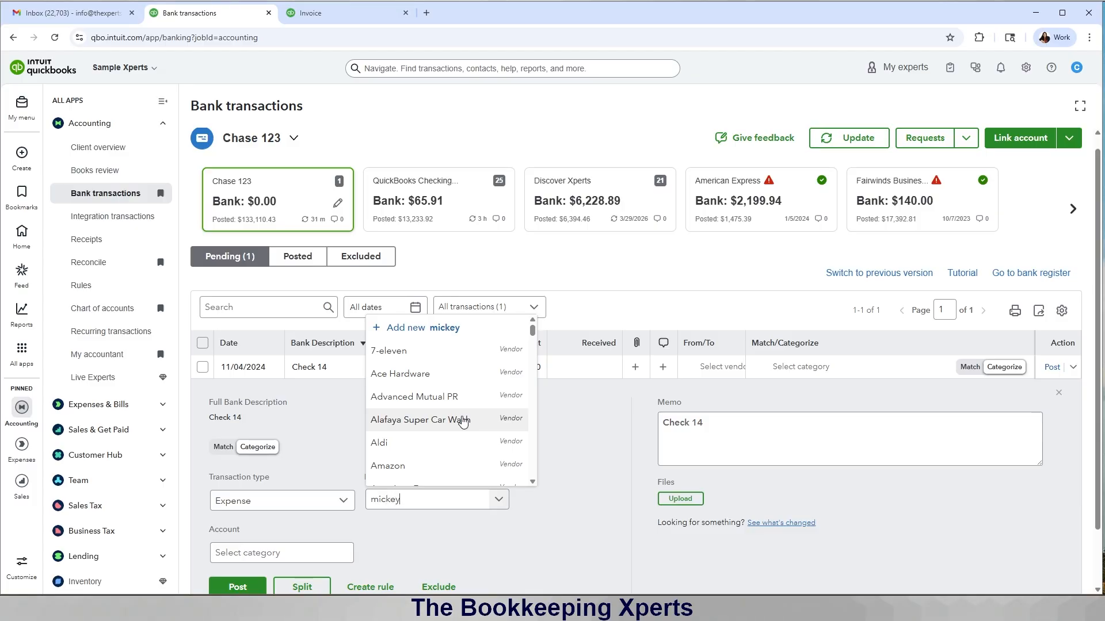
key(BackSpace)
key(BackSpace)
key(BackSpace)
key(BackSpace)
key(BackSpace)
key(BackSpace)
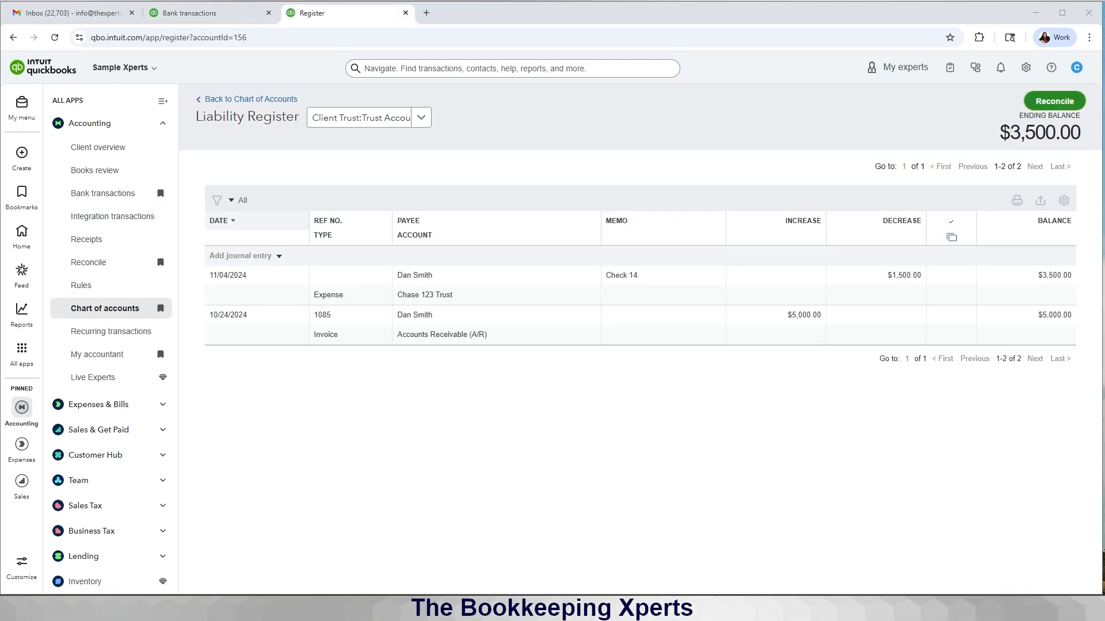
Step: Check the $3,500 trust sub-account register in the chart of accounts, then return to Bank transactions
click(232, 100)
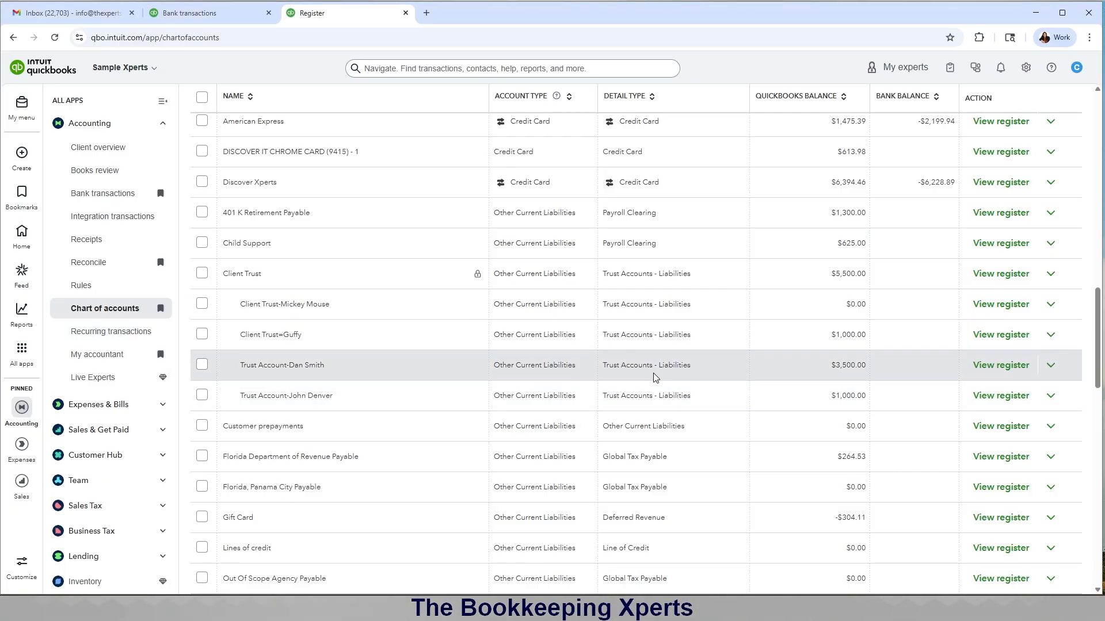
click(992, 365)
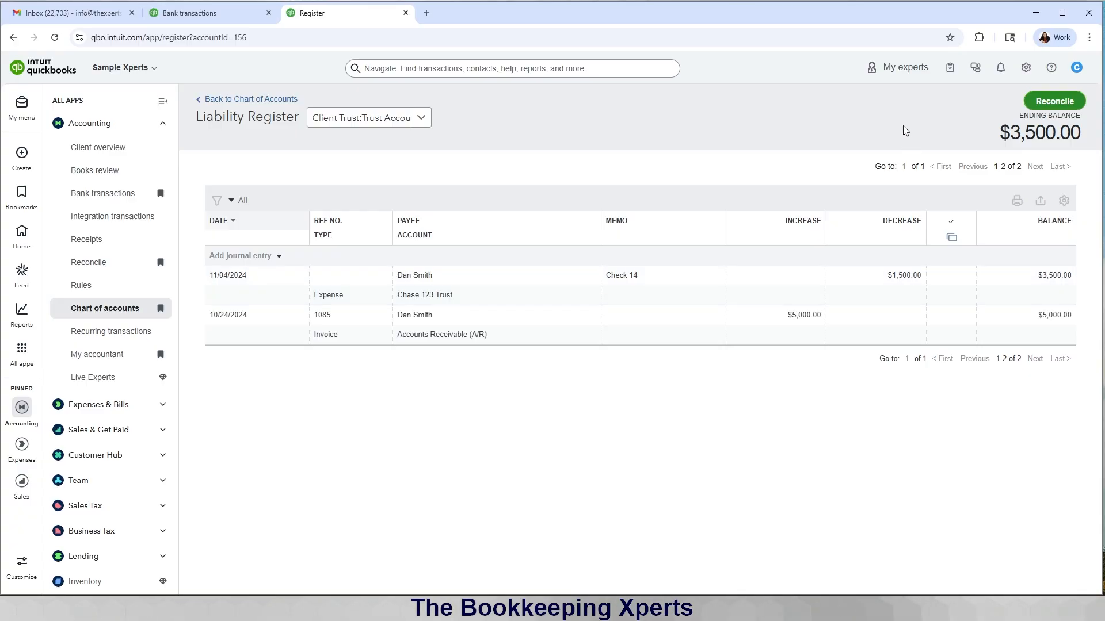
click(210, 18)
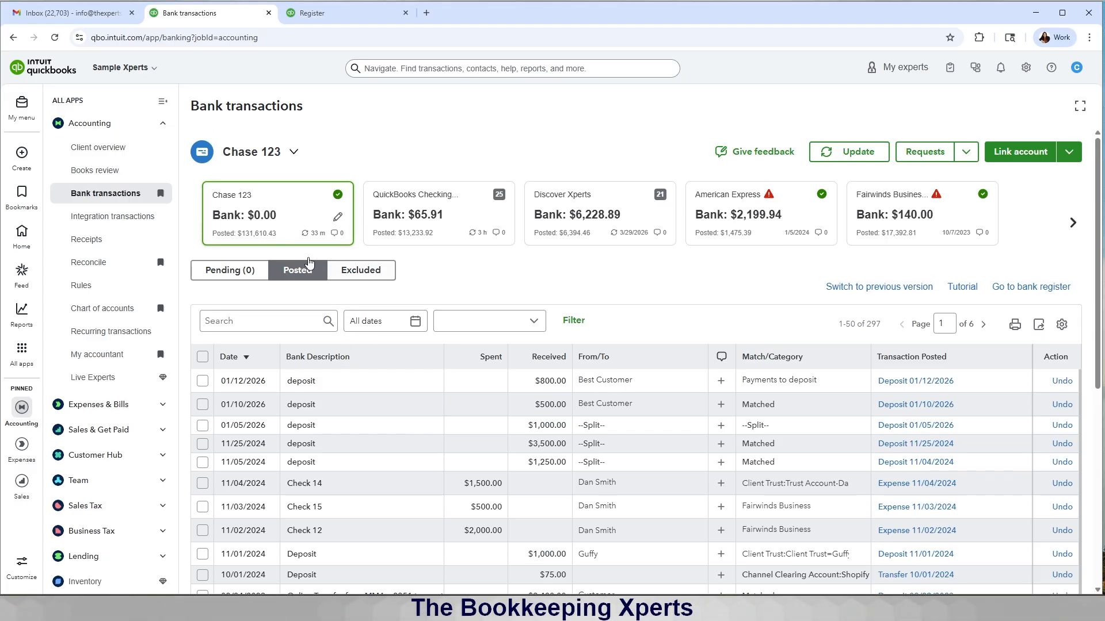
Step: Recategorize posted Check 15 to the payee's Client Trust sub-account
click(263, 315)
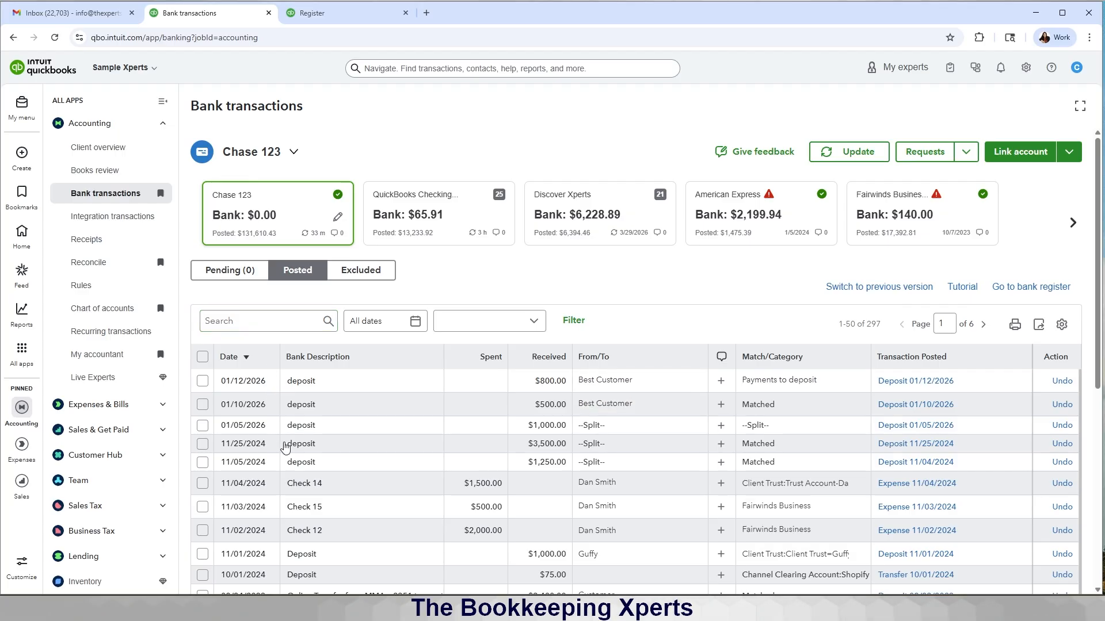
scroll(288, 455, down, 2)
scroll(288, 455, up, 1)
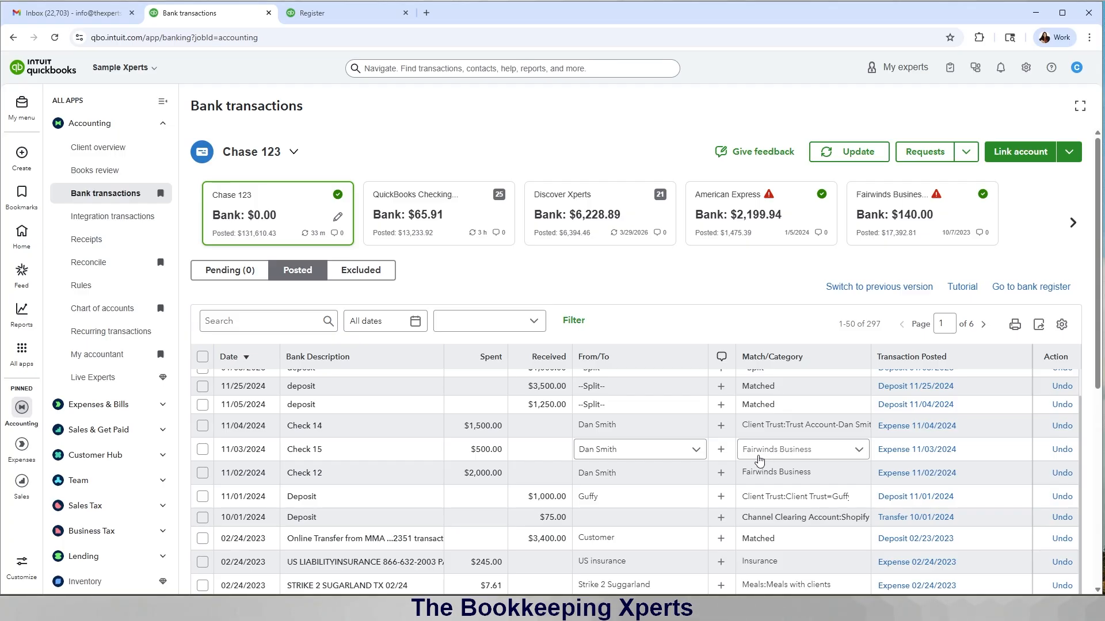
click(759, 457)
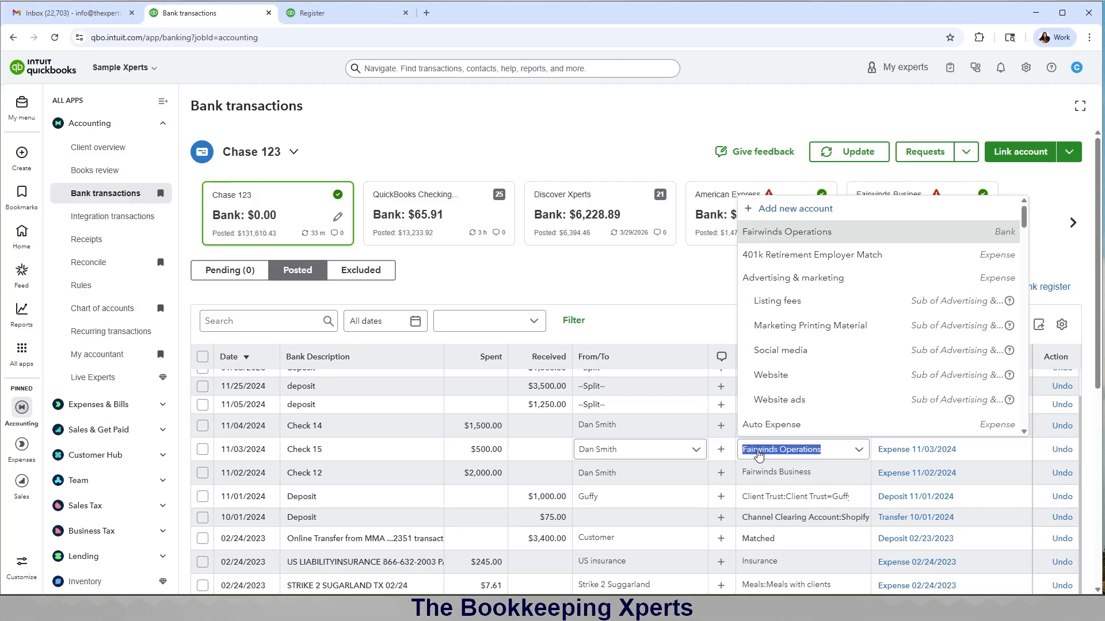
text(dan)
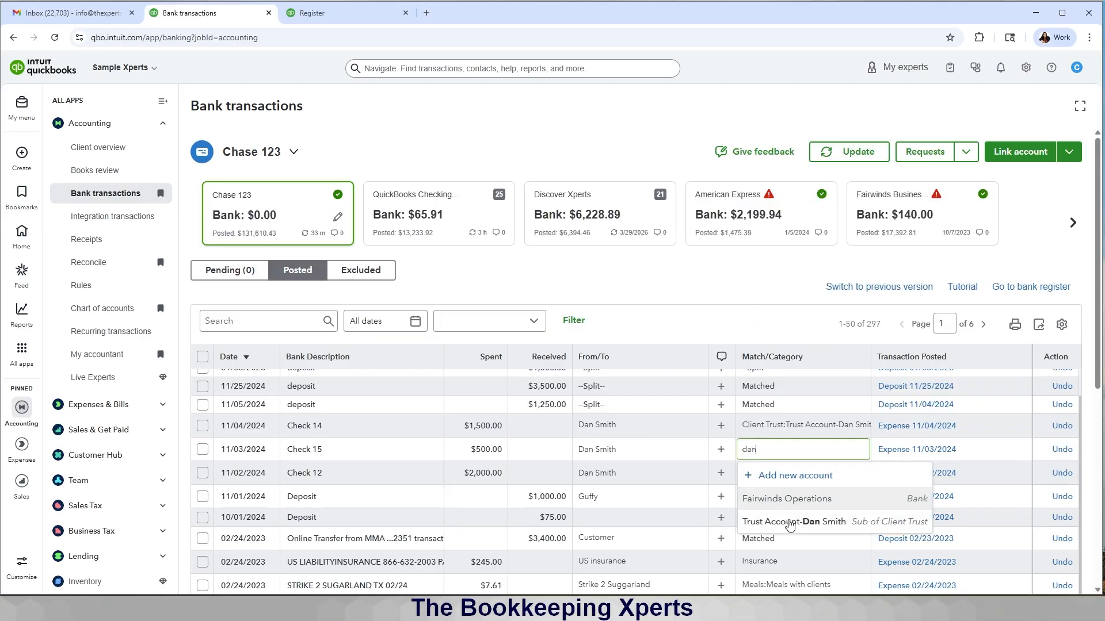
click(785, 522)
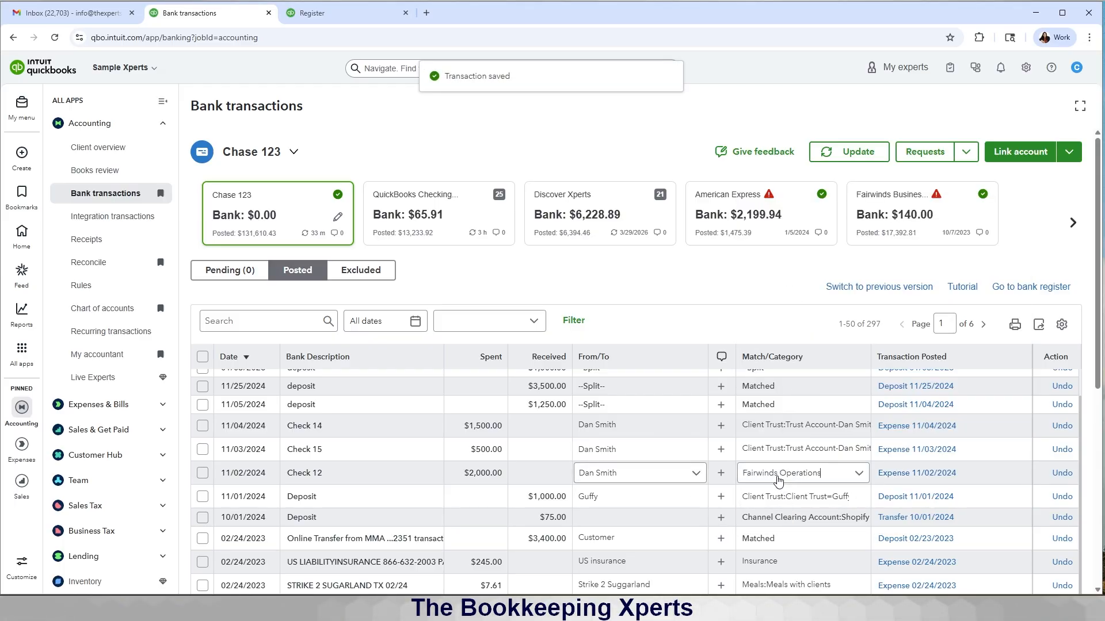
Step: Recategorize posted Check 12 to the same Client Trust sub-account
click(778, 481)
text(dan)
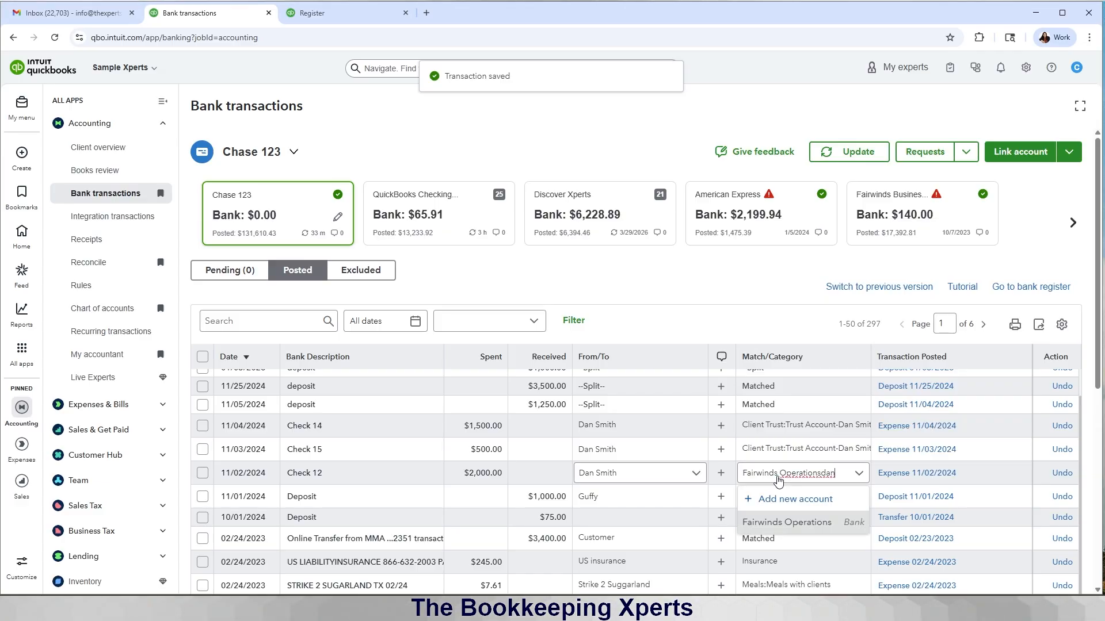
key(BackSpace)
key(BackSpace)
key(BackSpace)
key(BackSpace)
key(BackSpace)
key(BackSpace)
key(BackSpace)
key(BackSpace)
key(BackSpace)
key(BackSpace)
key(BackSpace)
key(BackSpace)
key(BackSpace)
key(BackSpace)
key(BackSpace)
key(BackSpace)
key(BackSpace)
key(BackSpace)
key(BackSpace)
key(BackSpace)
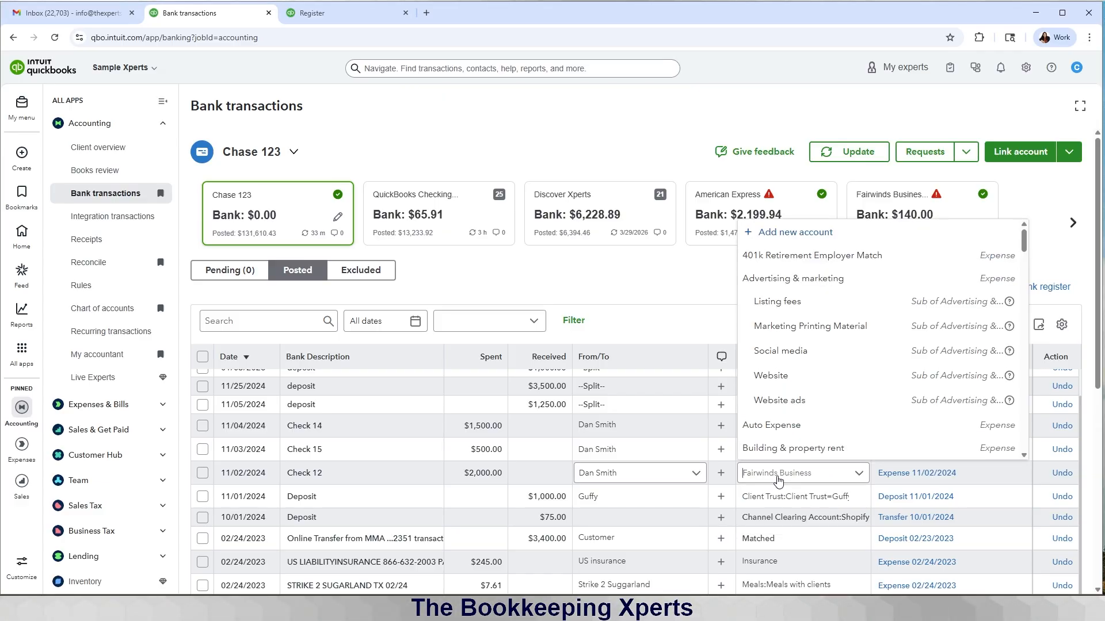
text(dan)
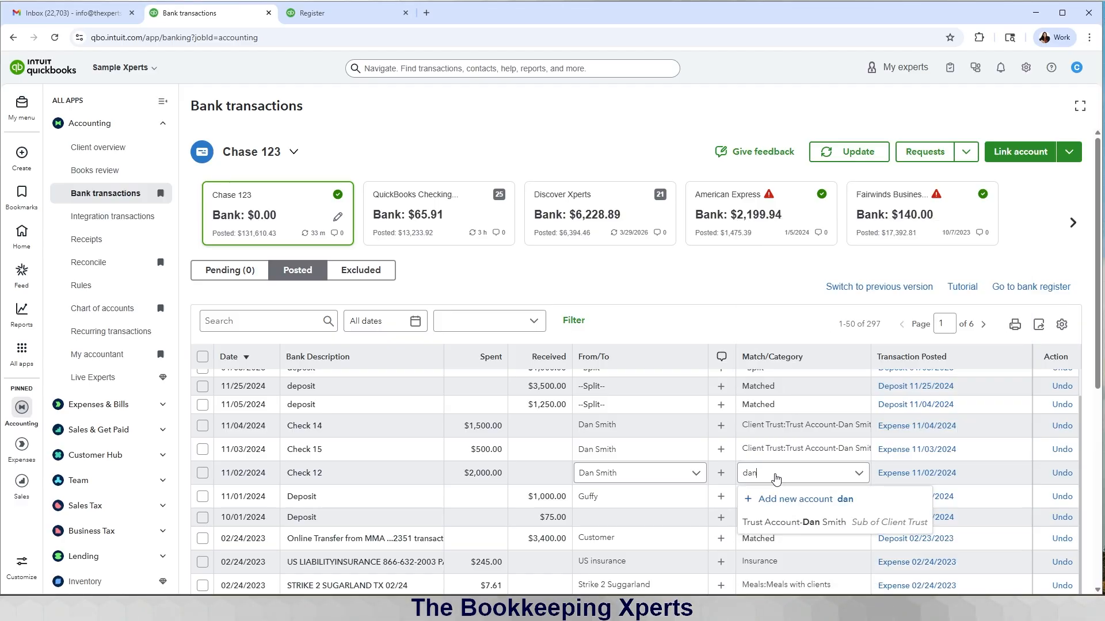
click(796, 522)
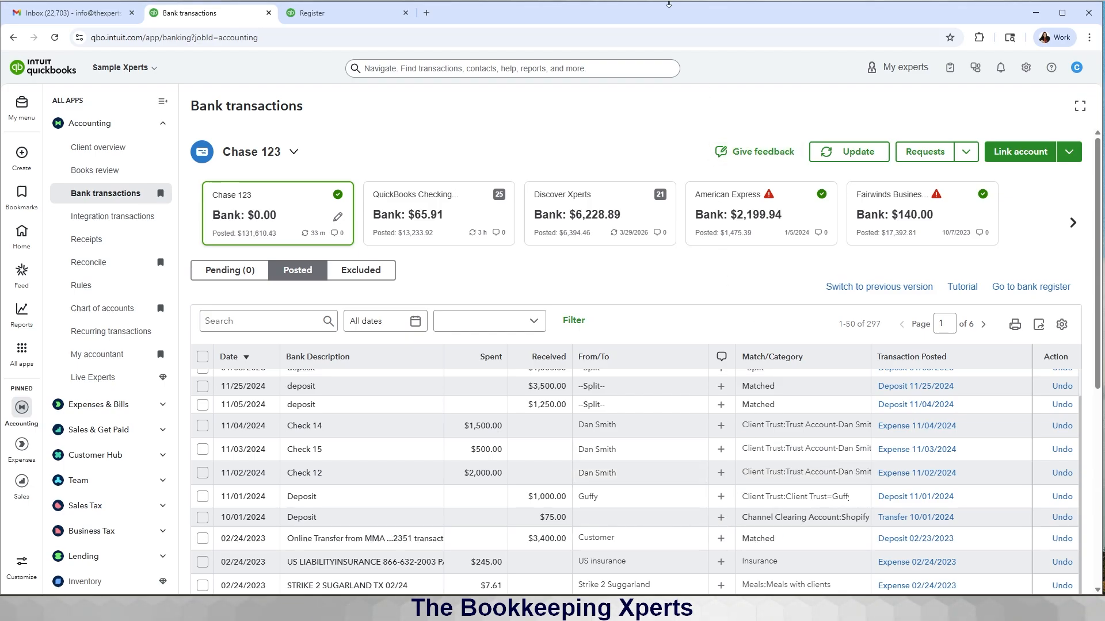
Step: Open the payee's Client Trust sub-account register from the chart of accounts, now ending at $1,000
click(369, 14)
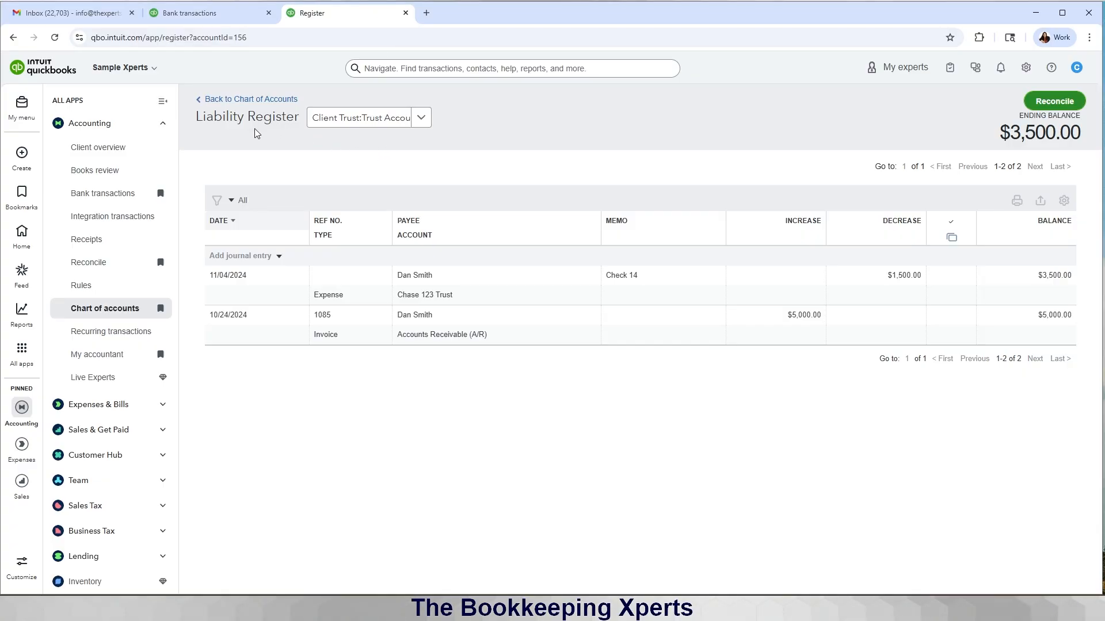
click(253, 99)
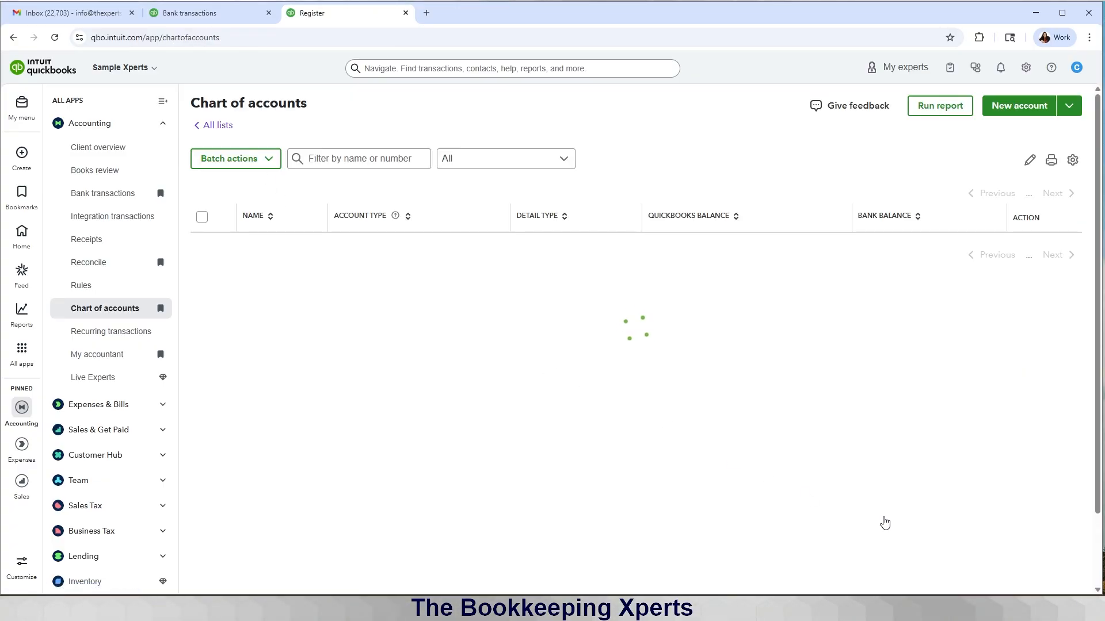
scroll(882, 522, down, 2)
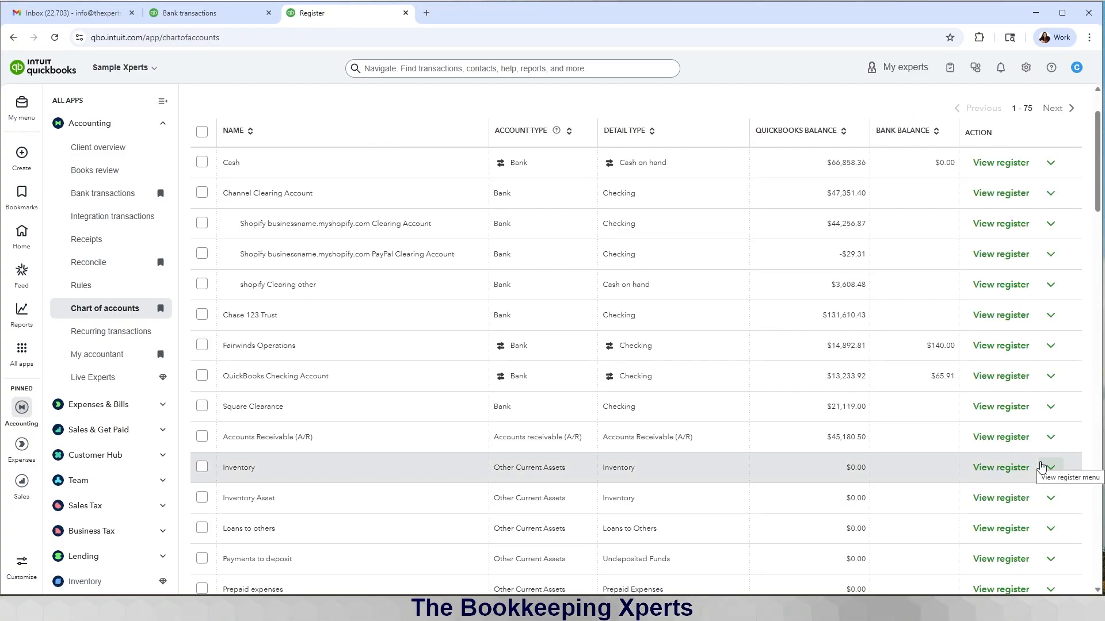
scroll(1041, 467, down, 8)
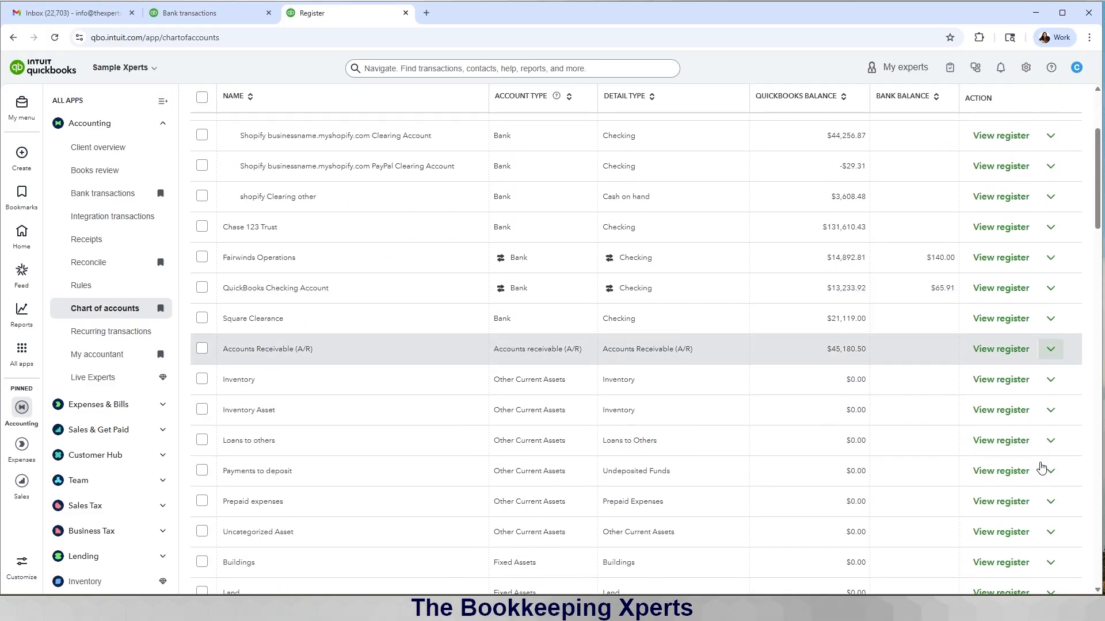
scroll(1041, 467, down, 8)
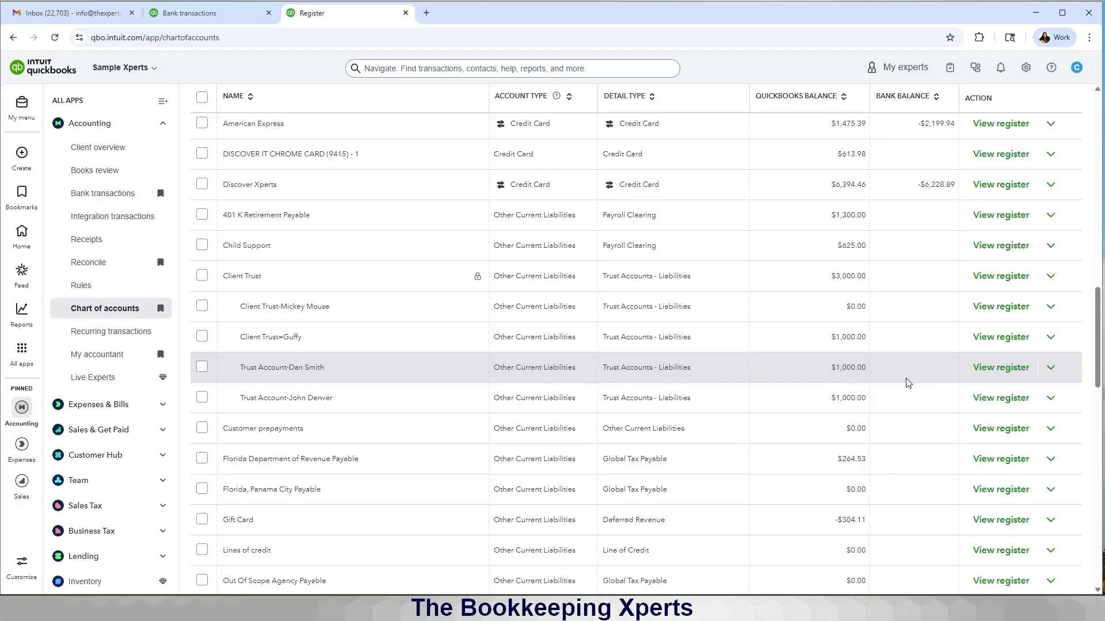
click(984, 369)
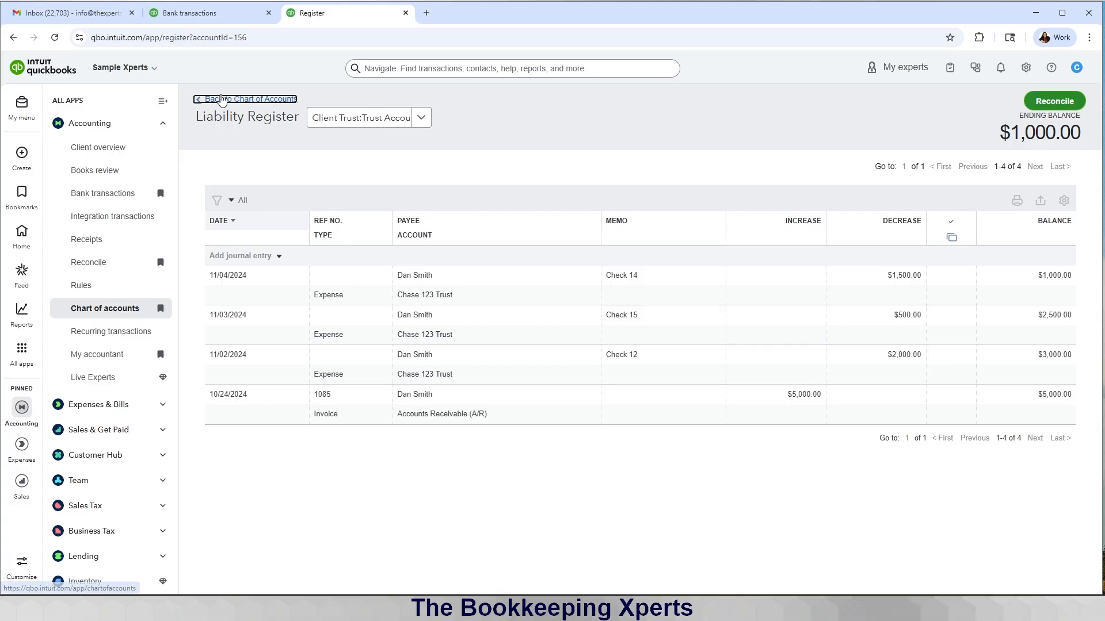
Step: Back in the chart of accounts, find Client Trust at $3,000 with three $1,000 sub-accounts
click(251, 99)
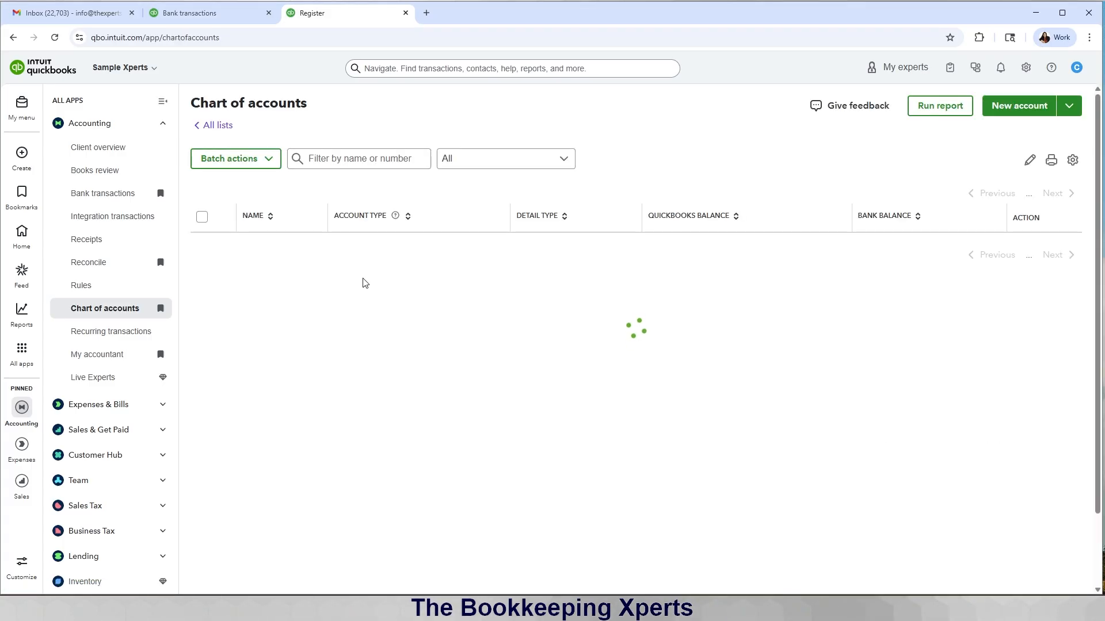
scroll(362, 282, up, 6)
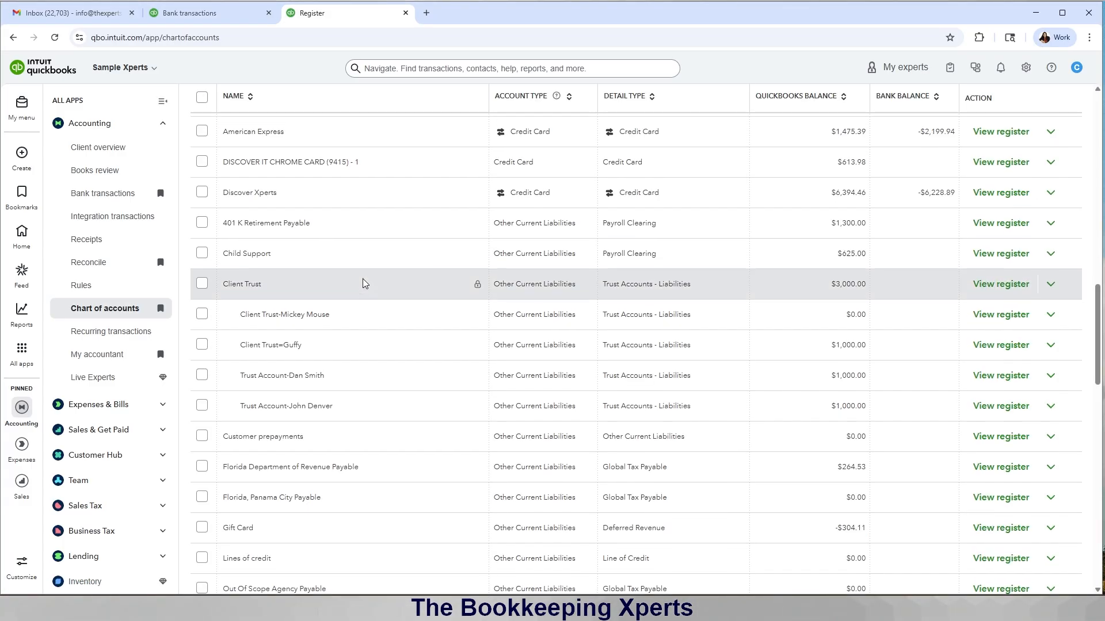
scroll(362, 282, up, 10)
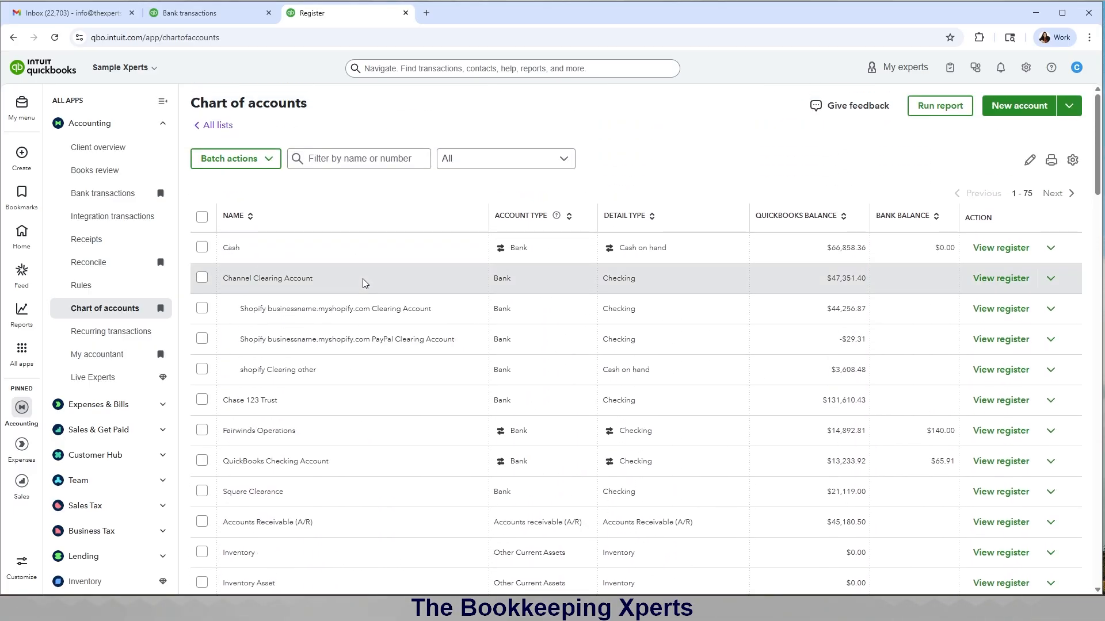
scroll(362, 283, down, 3)
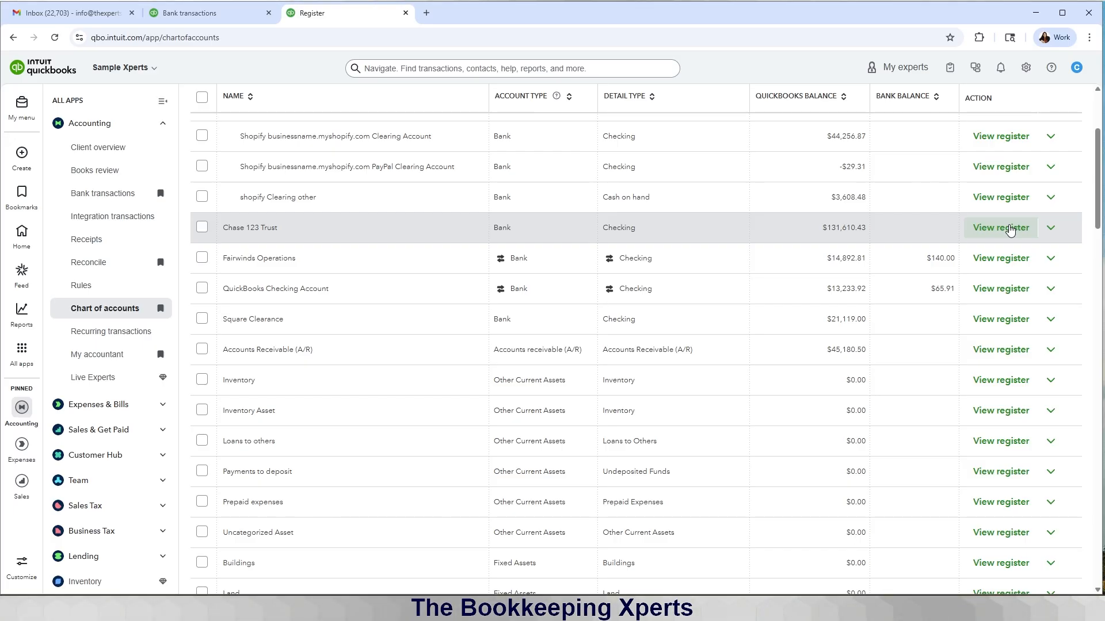
scroll(1010, 229, down, 1)
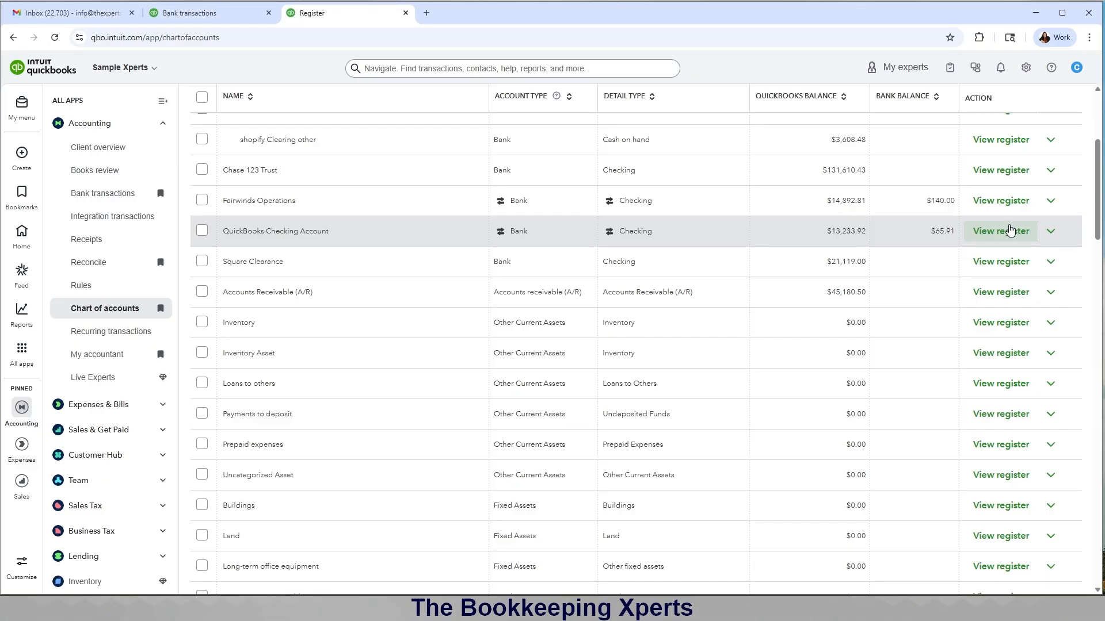
scroll(1010, 229, down, 4)
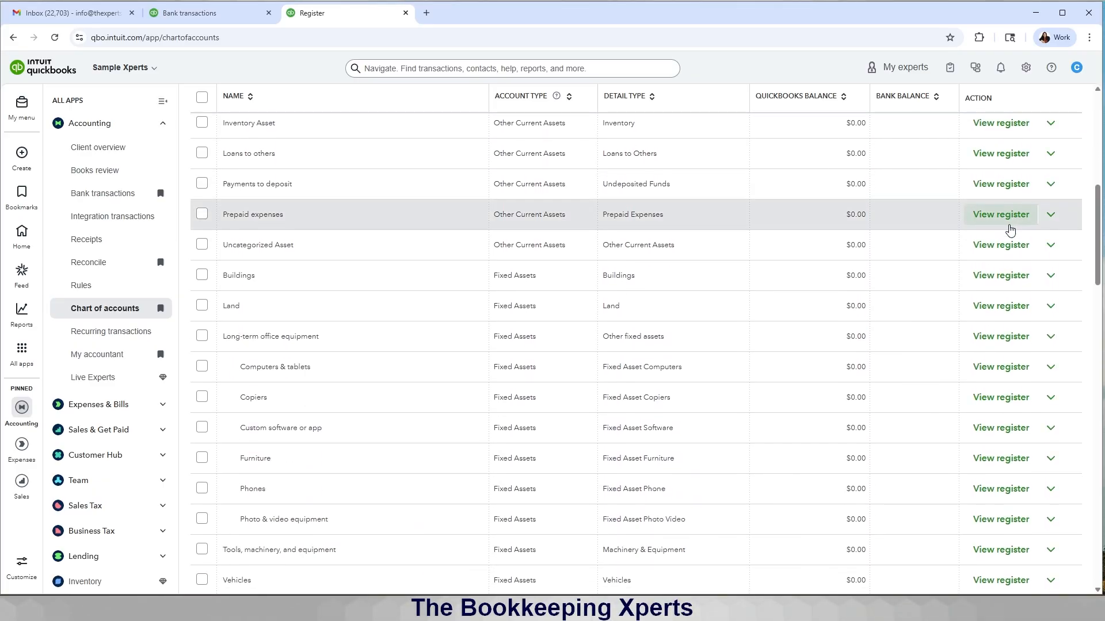
scroll(1010, 229, up, 1)
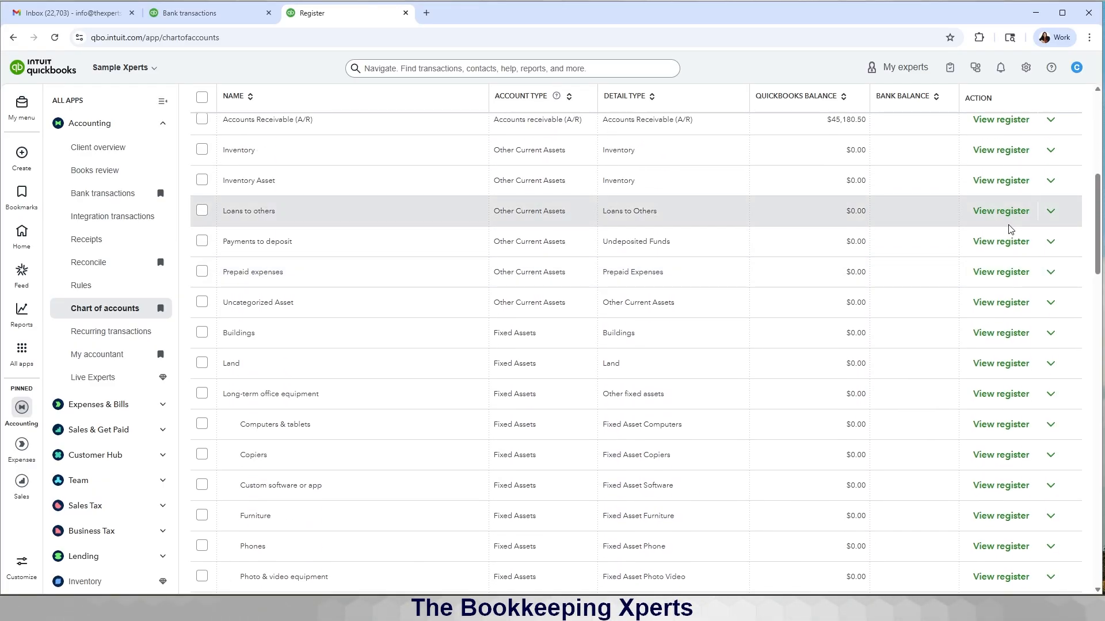
scroll(1010, 229, up, 3)
scroll(1010, 229, down, 8)
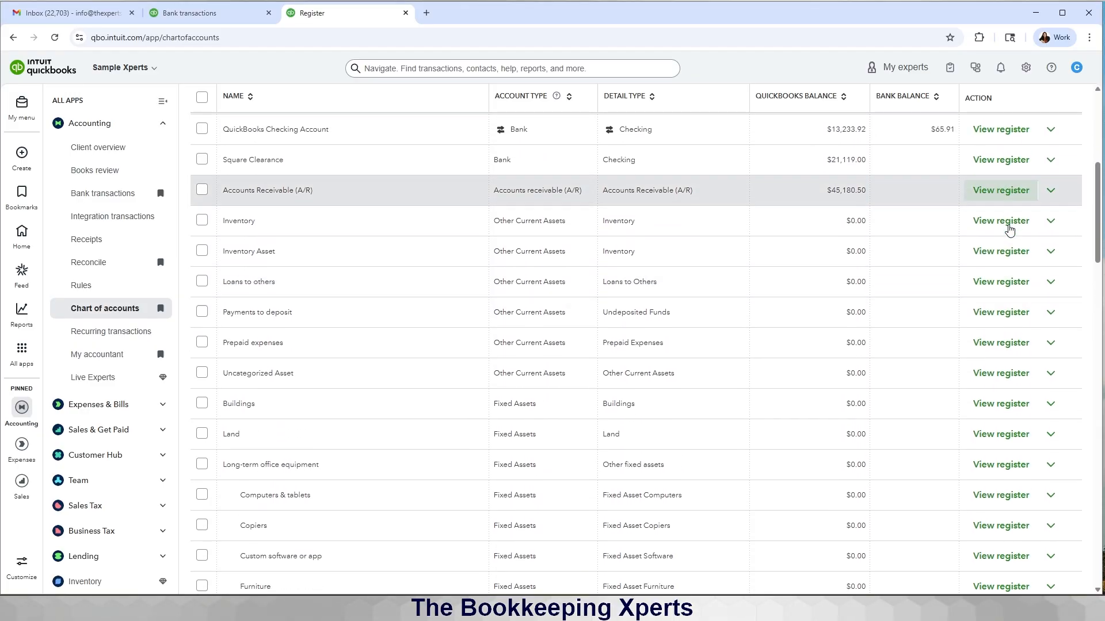
scroll(1007, 227, down, 2)
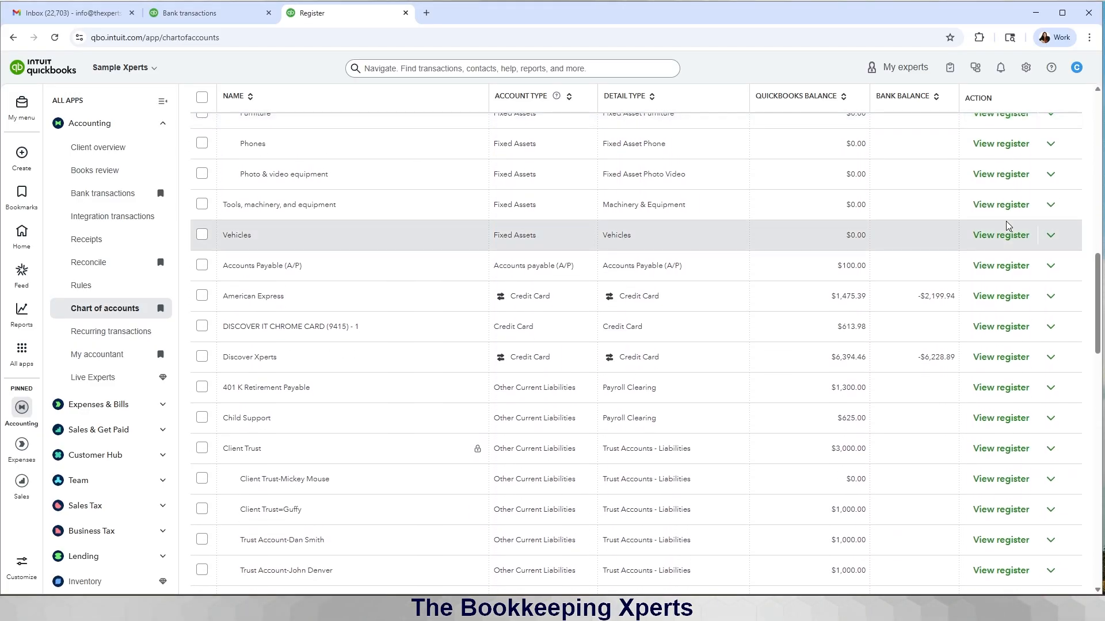
scroll(1007, 227, down, 1)
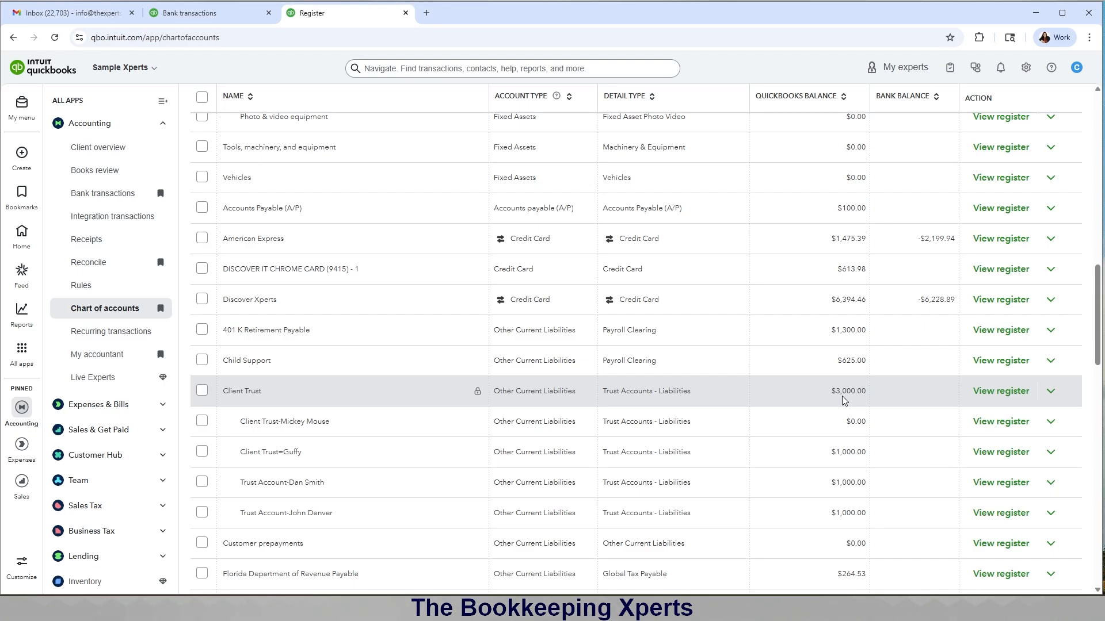
scroll(844, 400, up, 7)
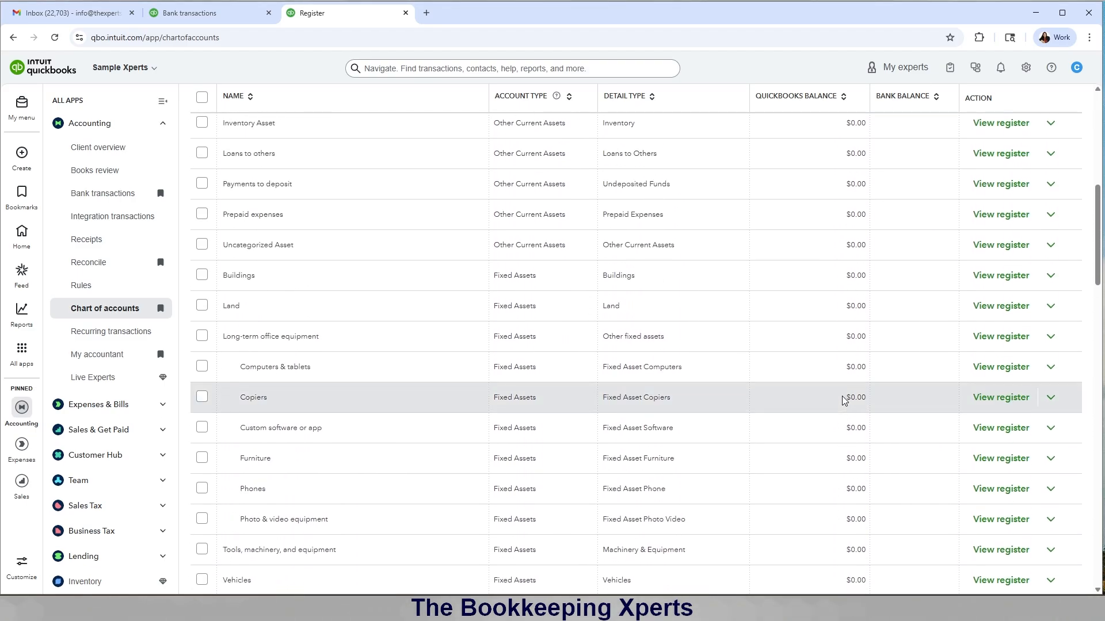
scroll(843, 400, up, 5)
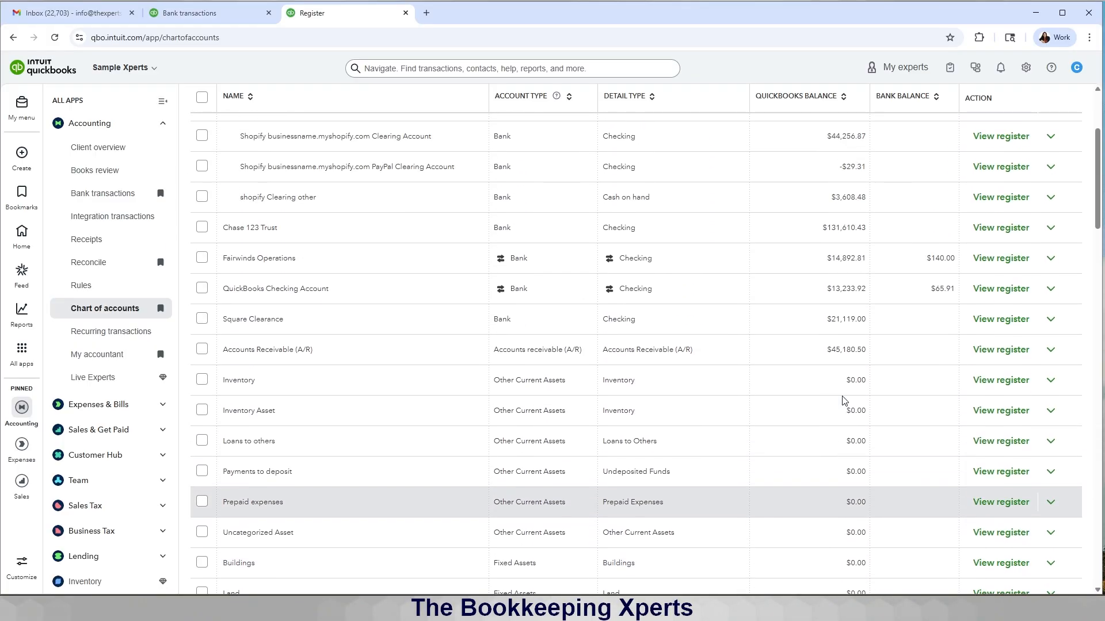
scroll(844, 400, down, 9)
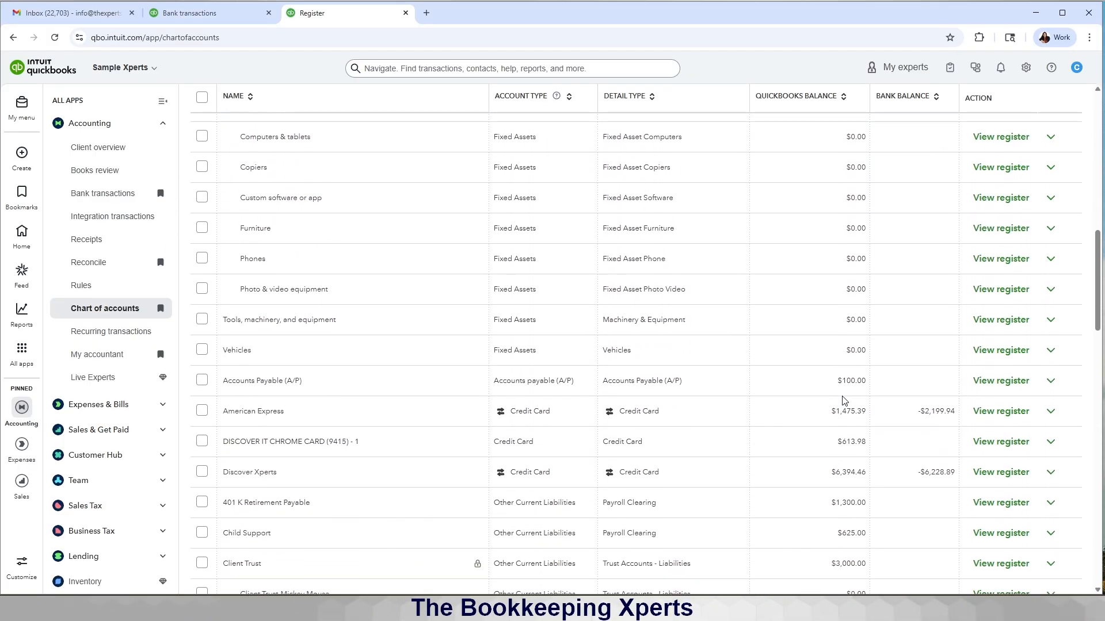
scroll(843, 401, down, 2)
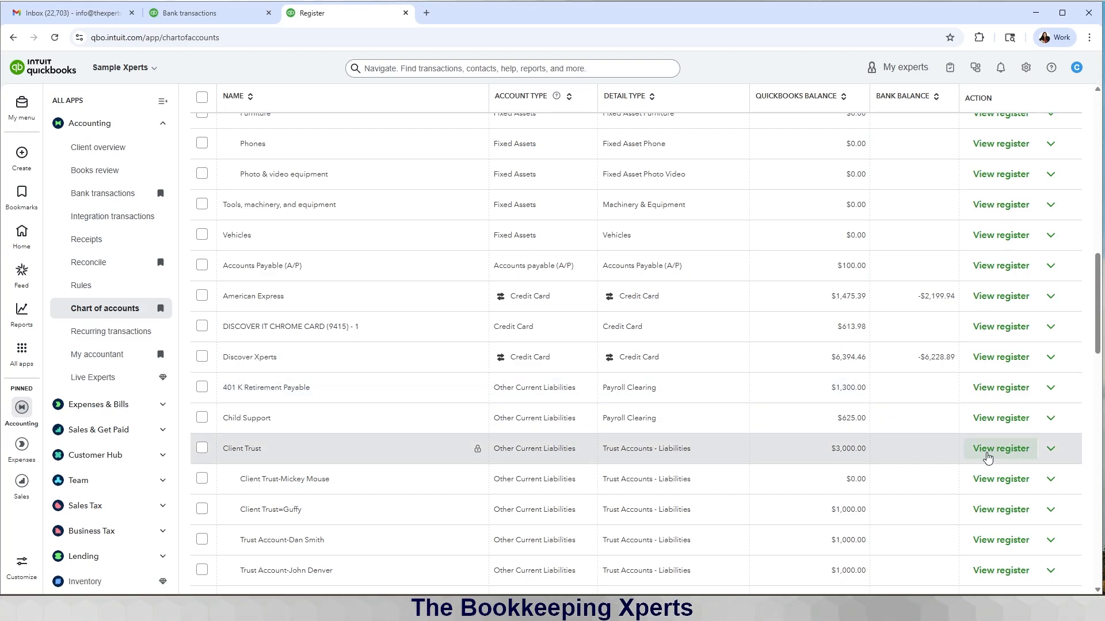
Step: Open the Client Trust liability register and launch its reconciliation
click(988, 455)
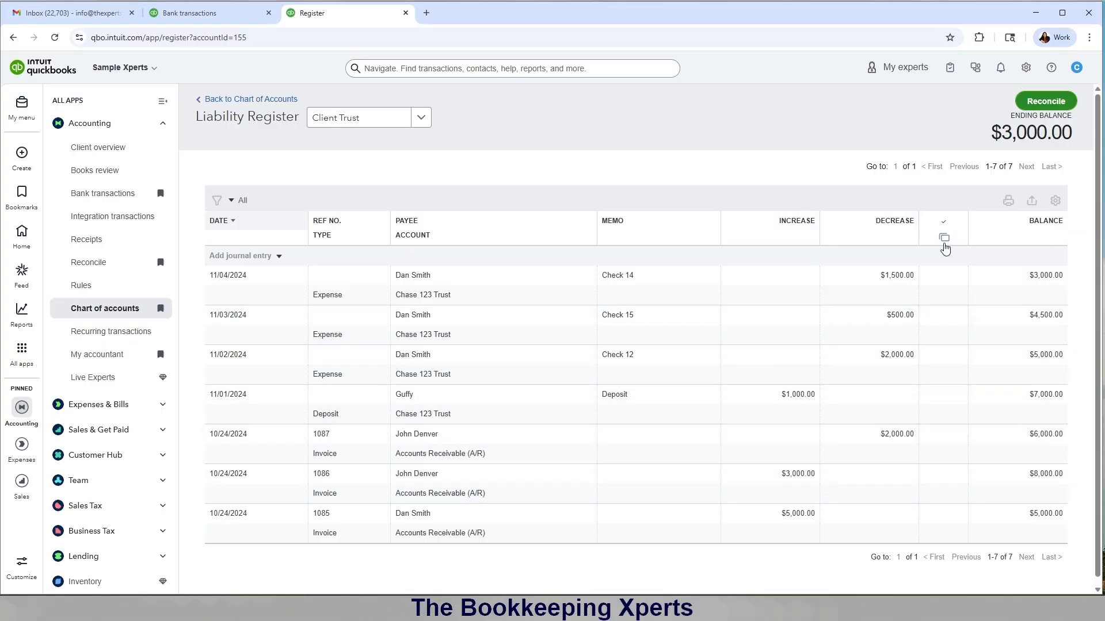
click(1036, 109)
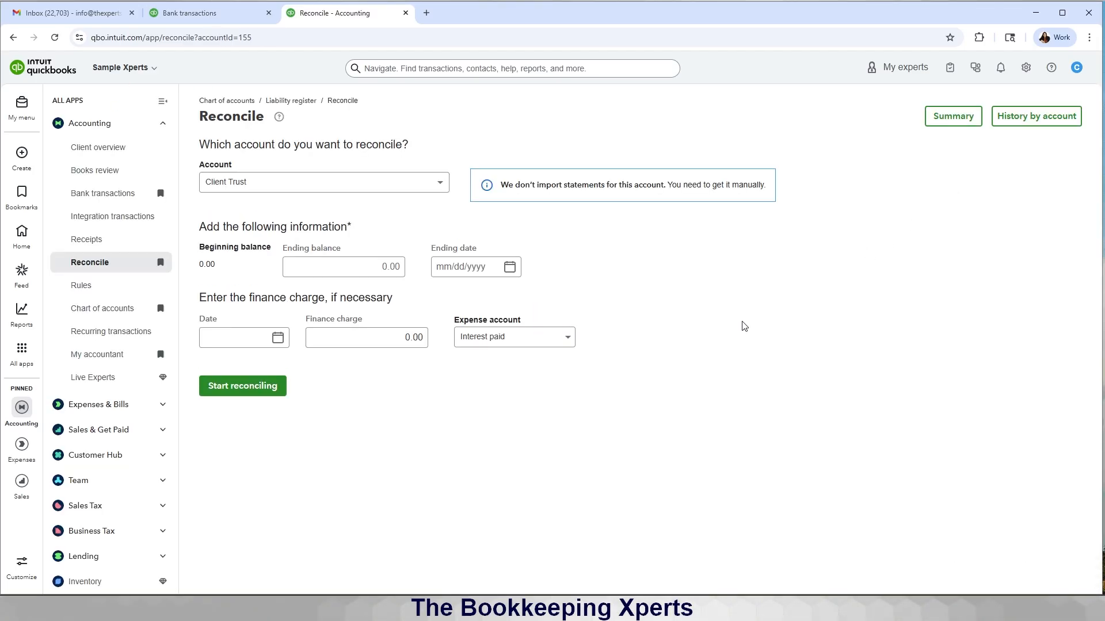
Step: Enter a 3000 statement ending balance dated 04/30/2026 and begin reconciling Client Trust
click(361, 273)
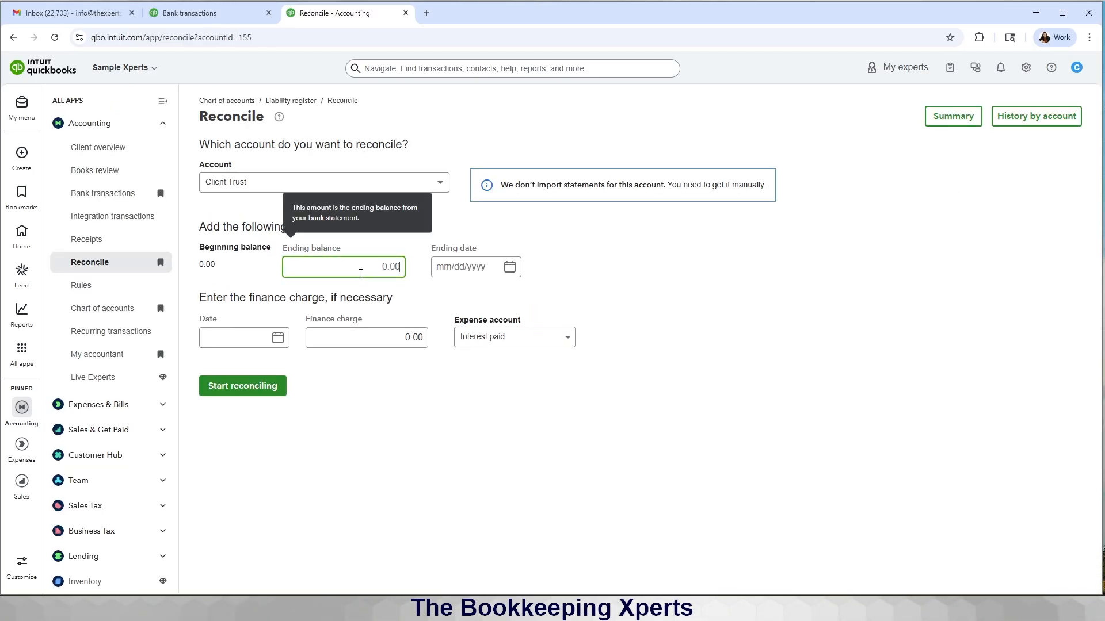
text(3000)
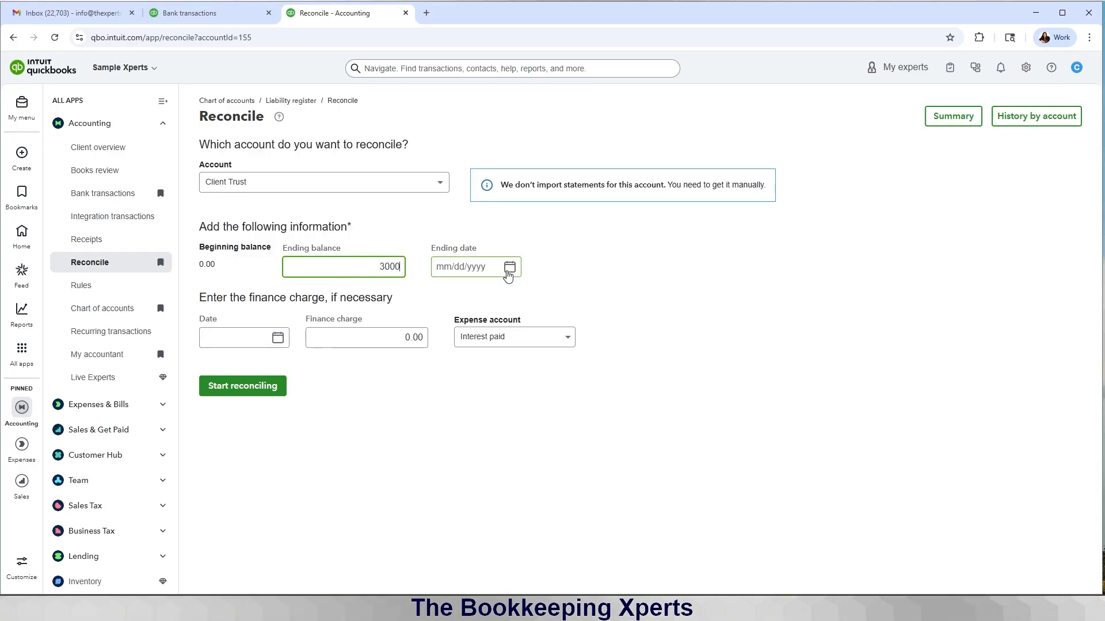
click(510, 268)
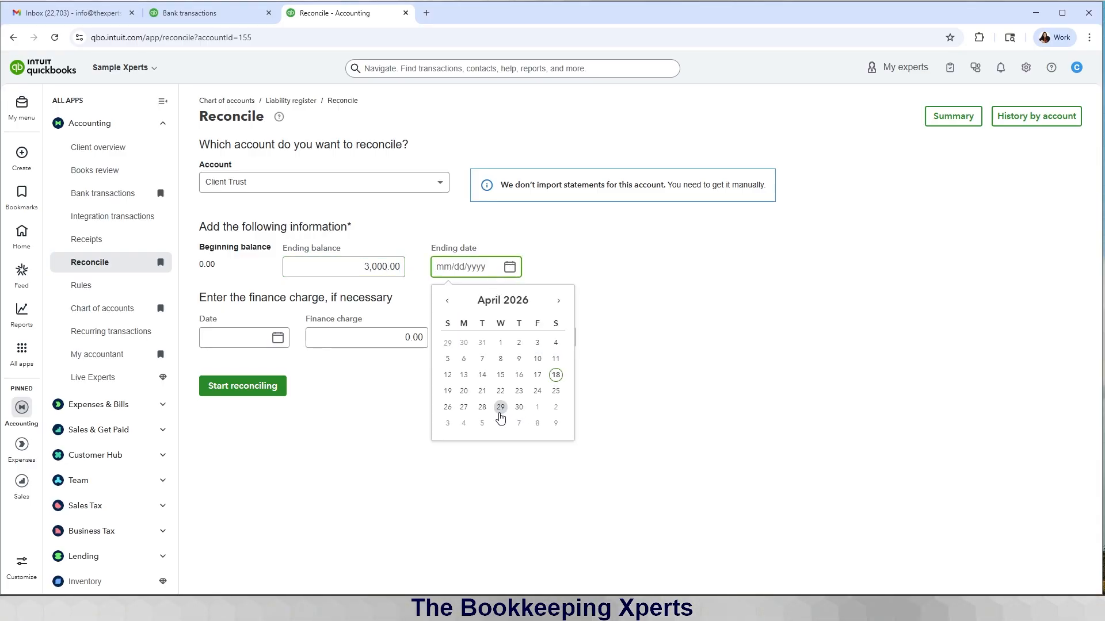
click(519, 407)
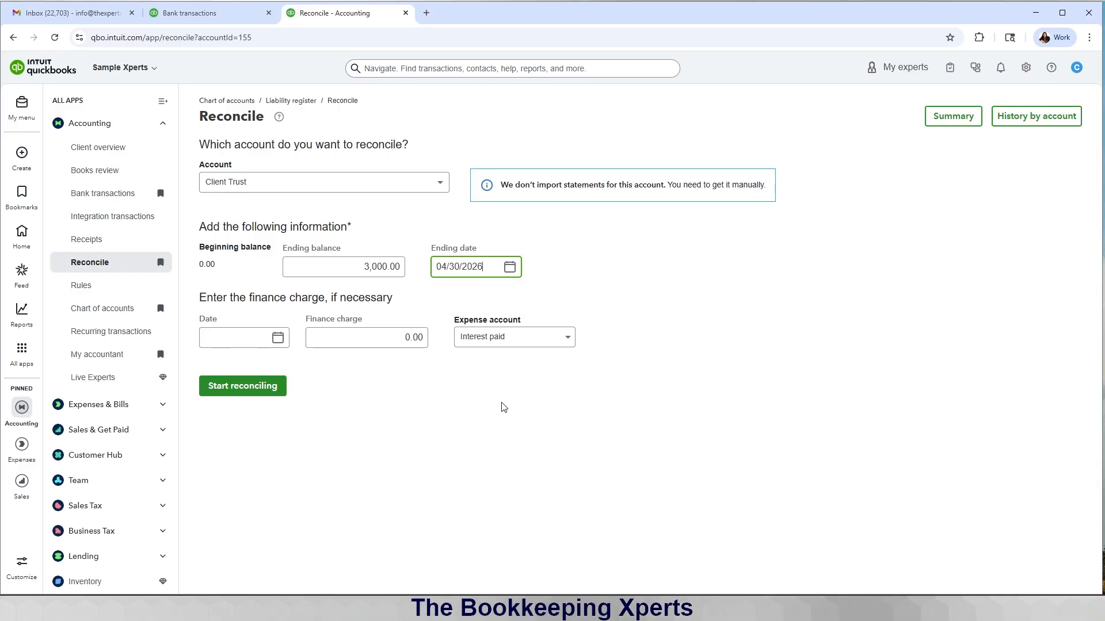
click(274, 394)
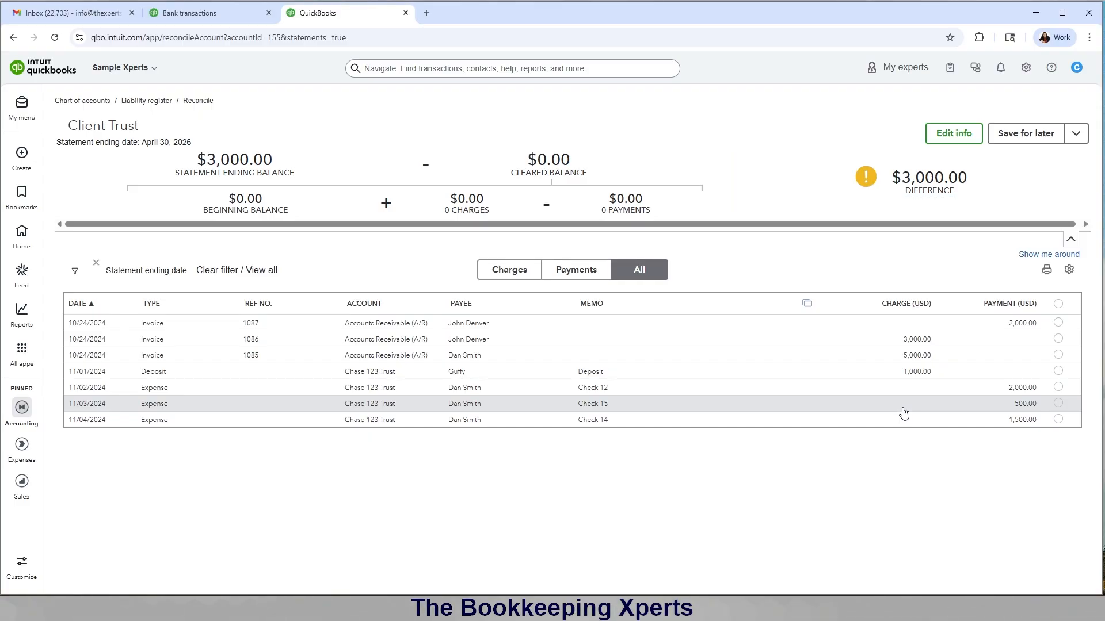
Step: Clear invoices 1085–1087, the 11/01 deposit and Checks 12, 15, 14 to reach $0.00 difference
click(1059, 339)
click(1058, 355)
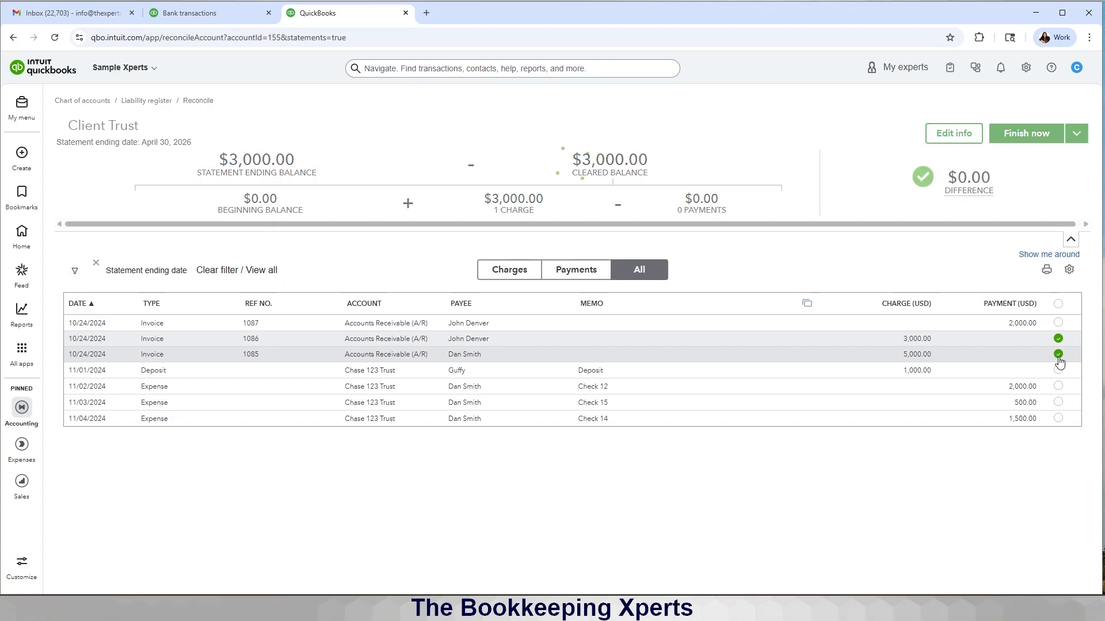
click(1058, 372)
click(1058, 386)
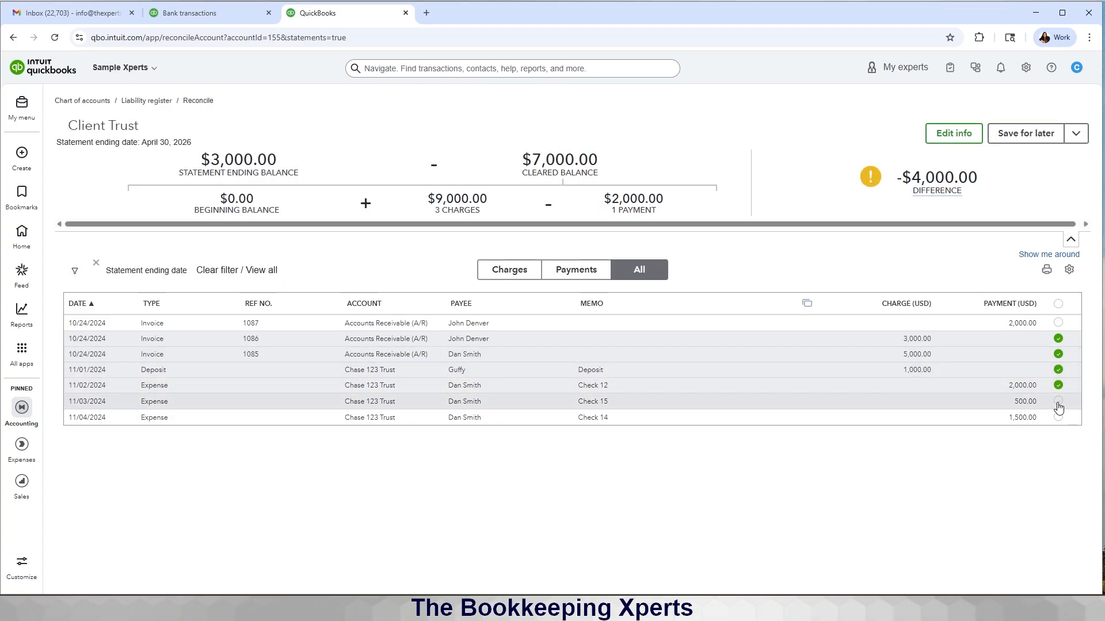
click(1058, 402)
click(1058, 417)
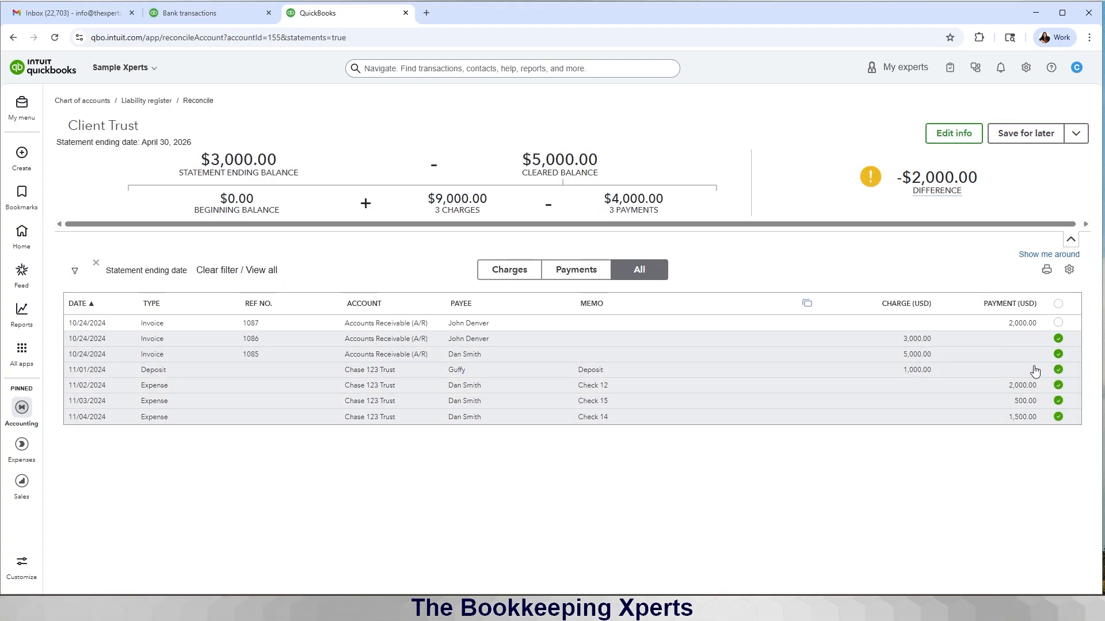
click(1058, 323)
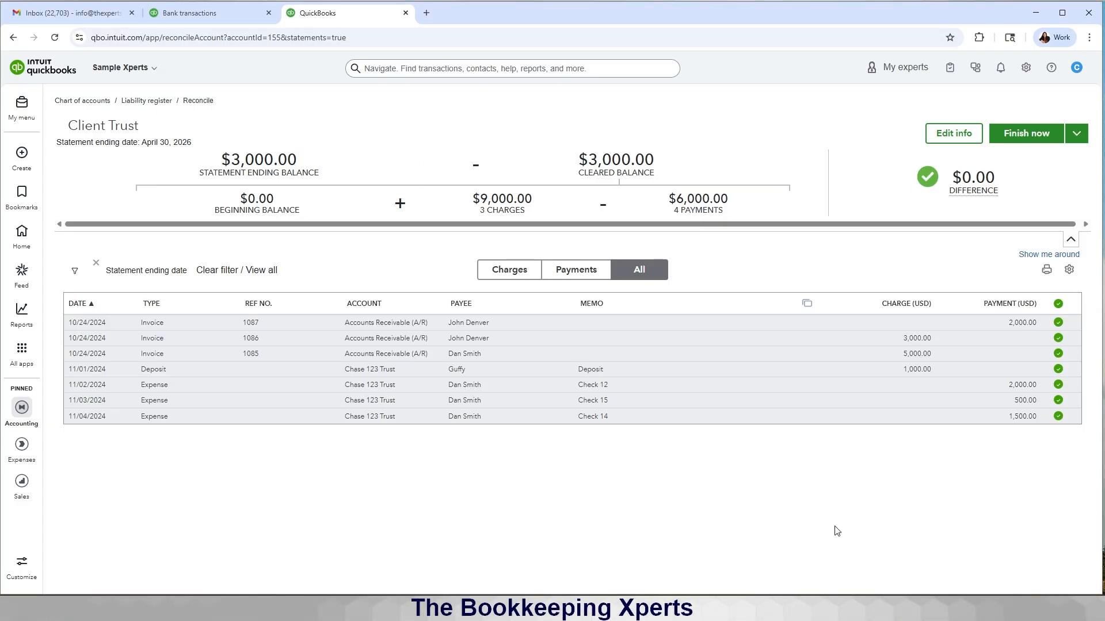
click(201, 19)
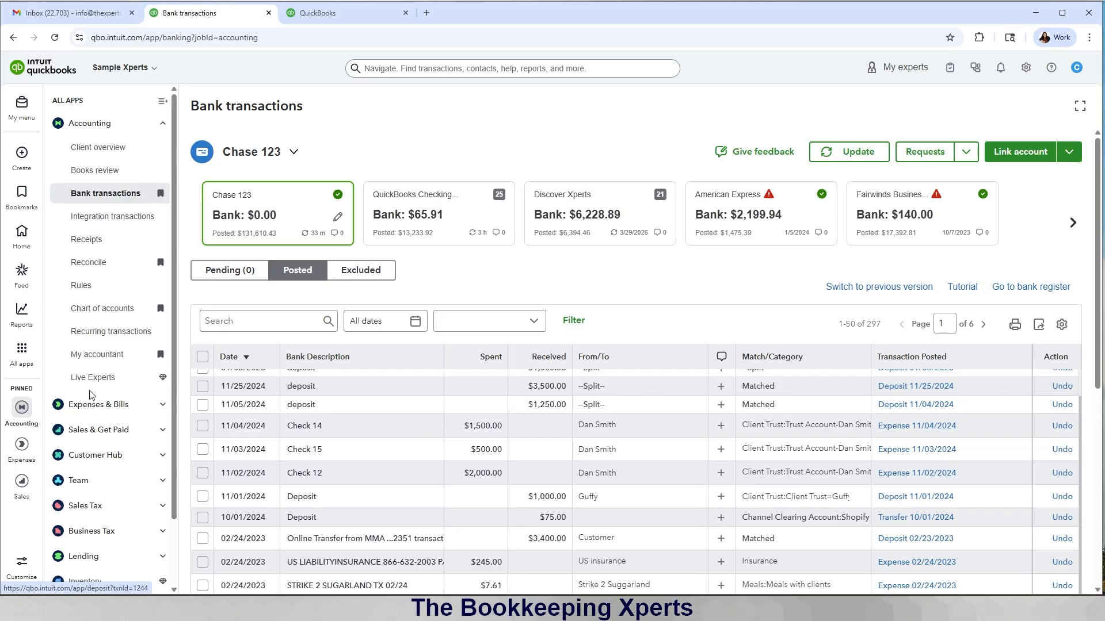
Step: Open the Balance Sheet from Standard reports
mouse_move(23, 320)
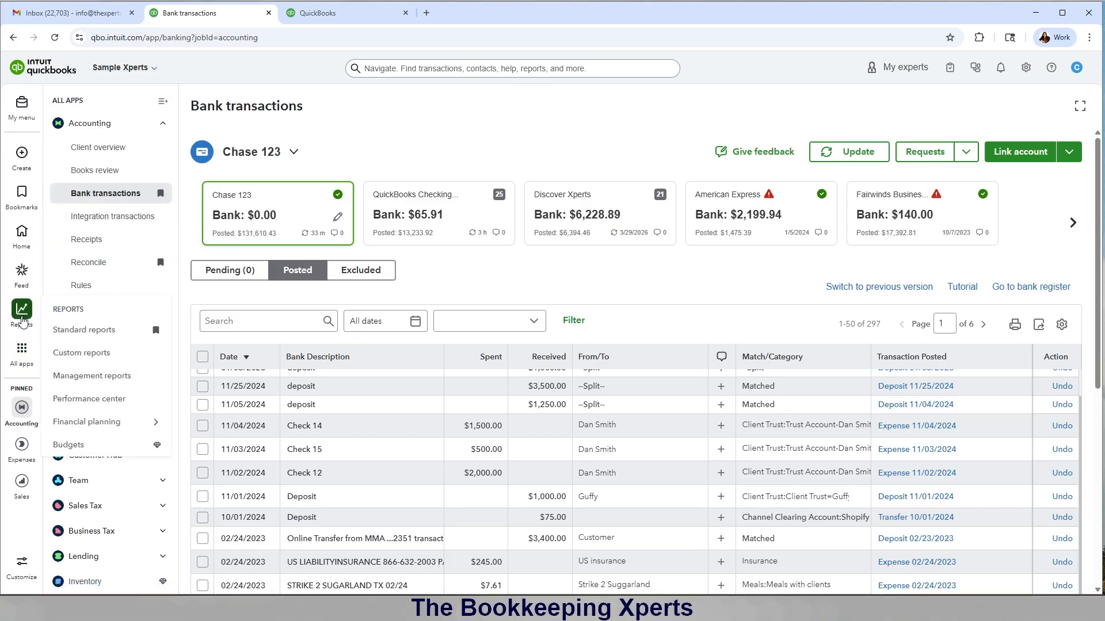
click(66, 331)
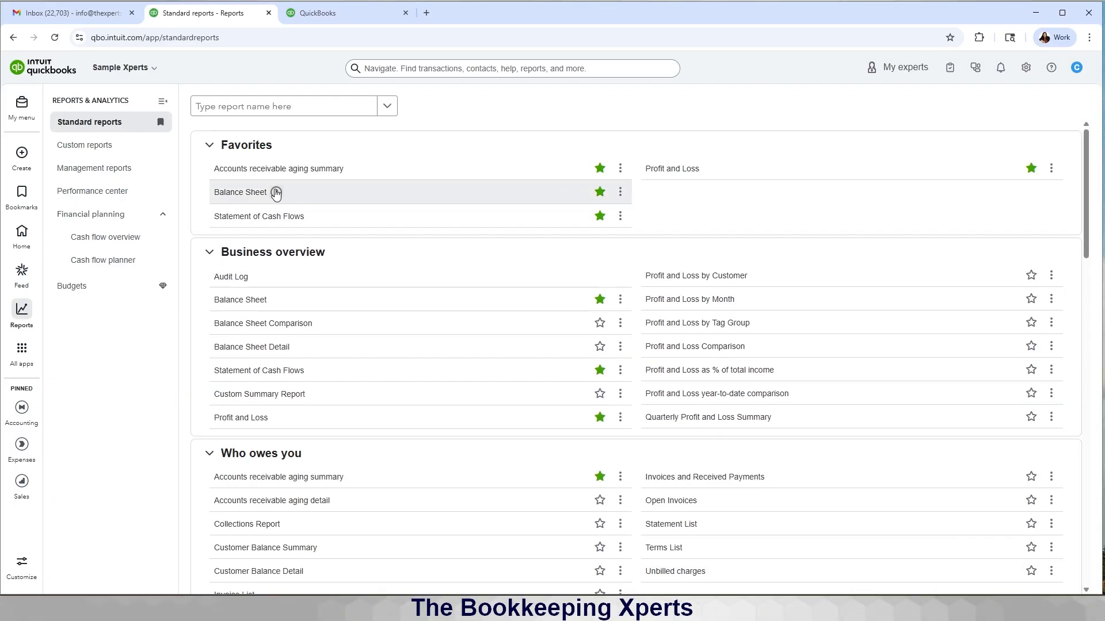
click(251, 198)
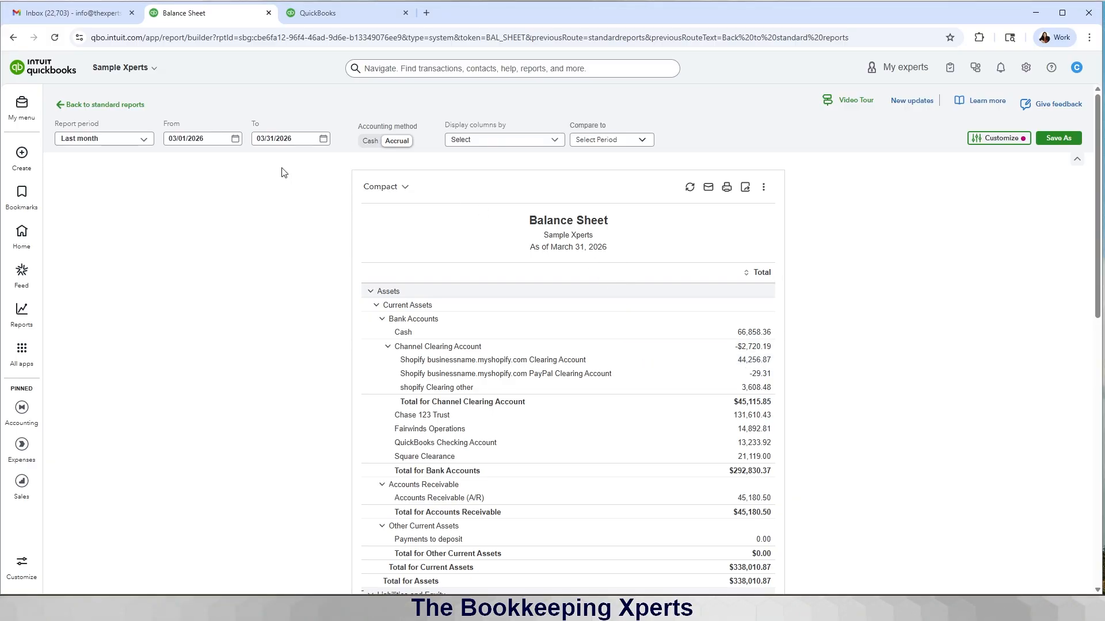
Step: Set the Balance Sheet period to All Dates and scroll to Client Trust totalling $3,000
click(131, 141)
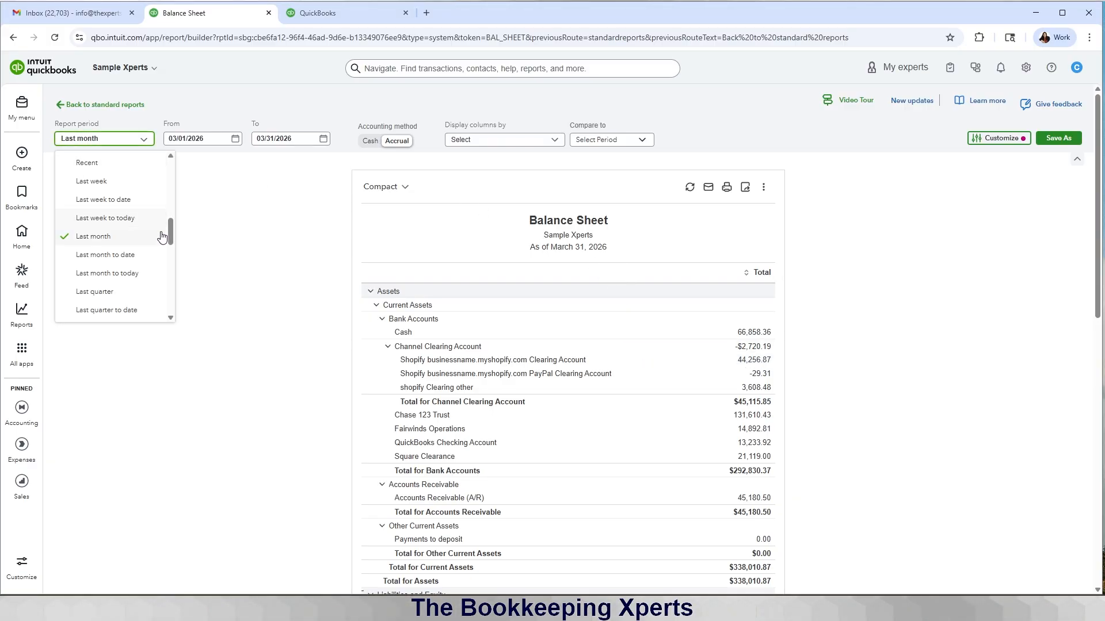
scroll(162, 236, up, 5)
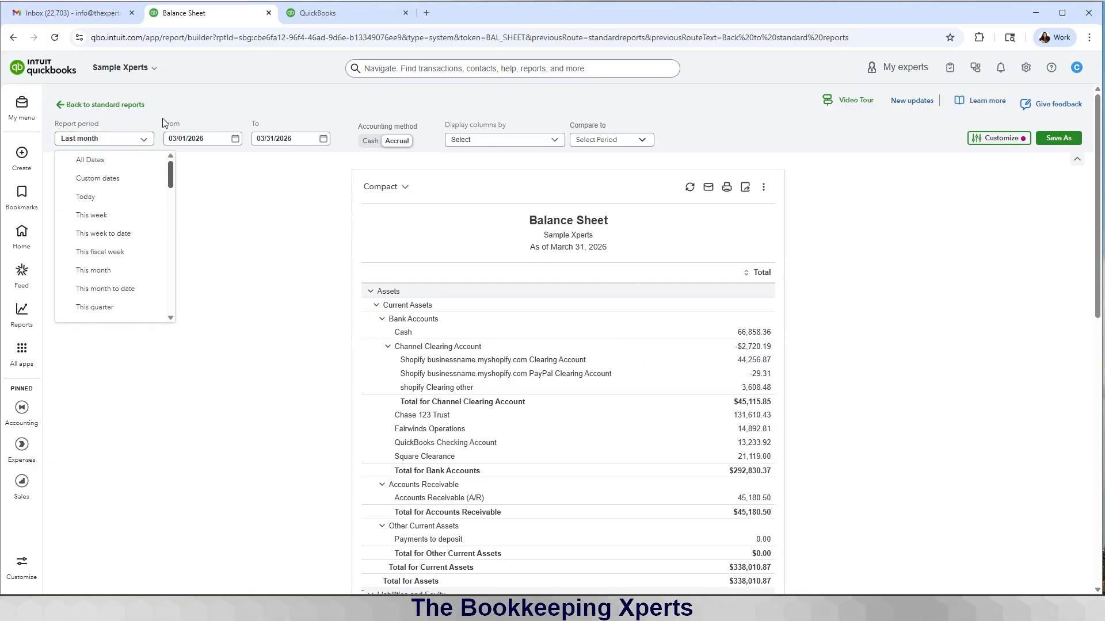
click(113, 167)
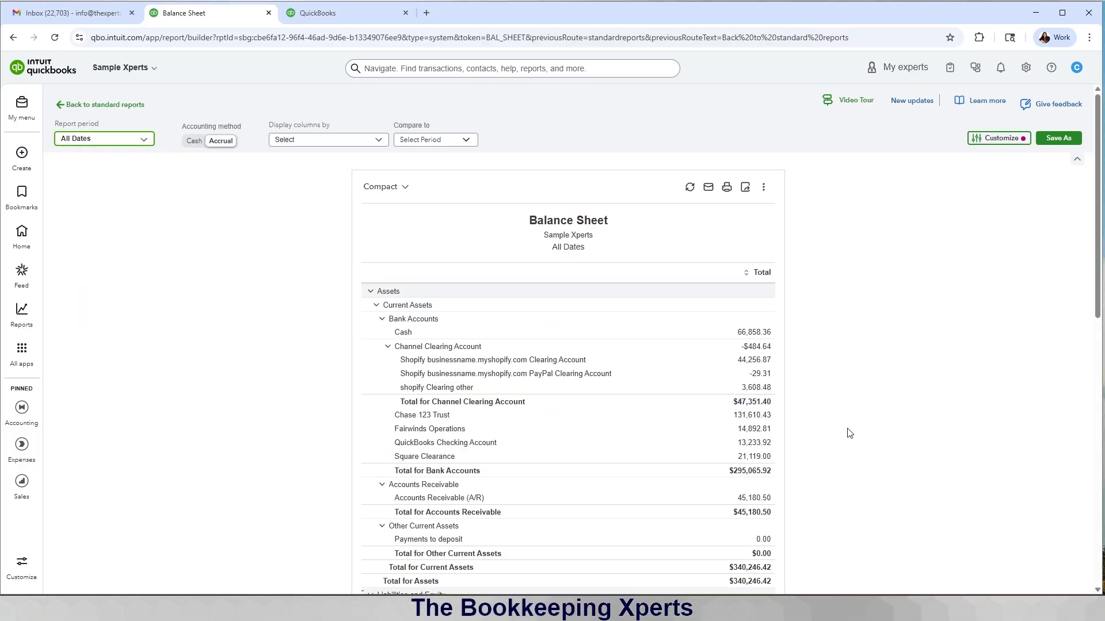
scroll(849, 433, down, 10)
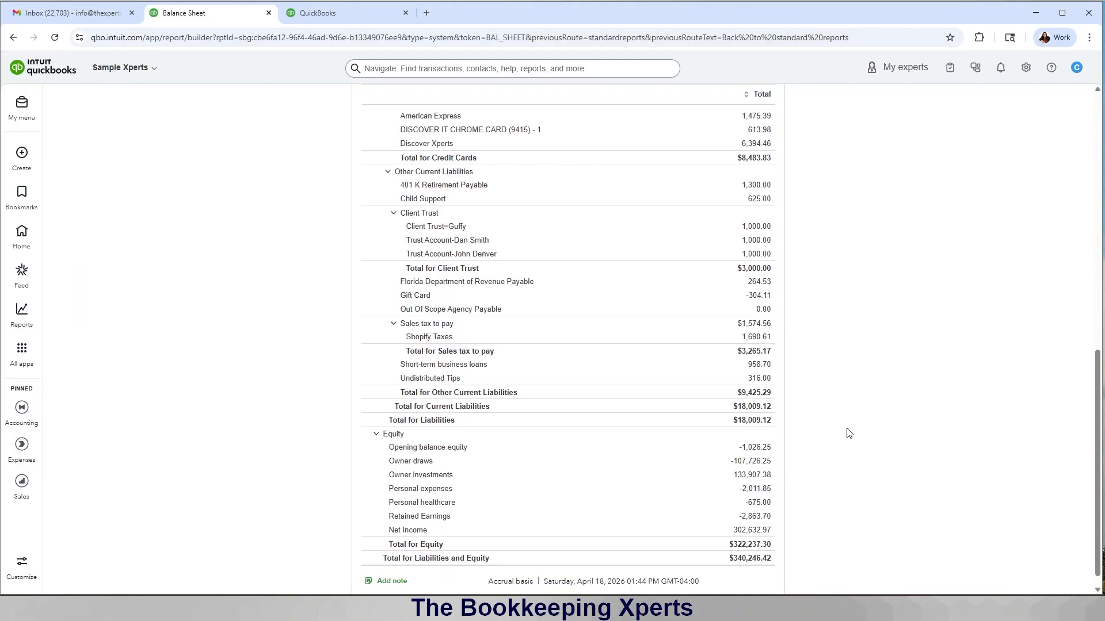
scroll(850, 433, down, 1)
scroll(850, 434, up, 2)
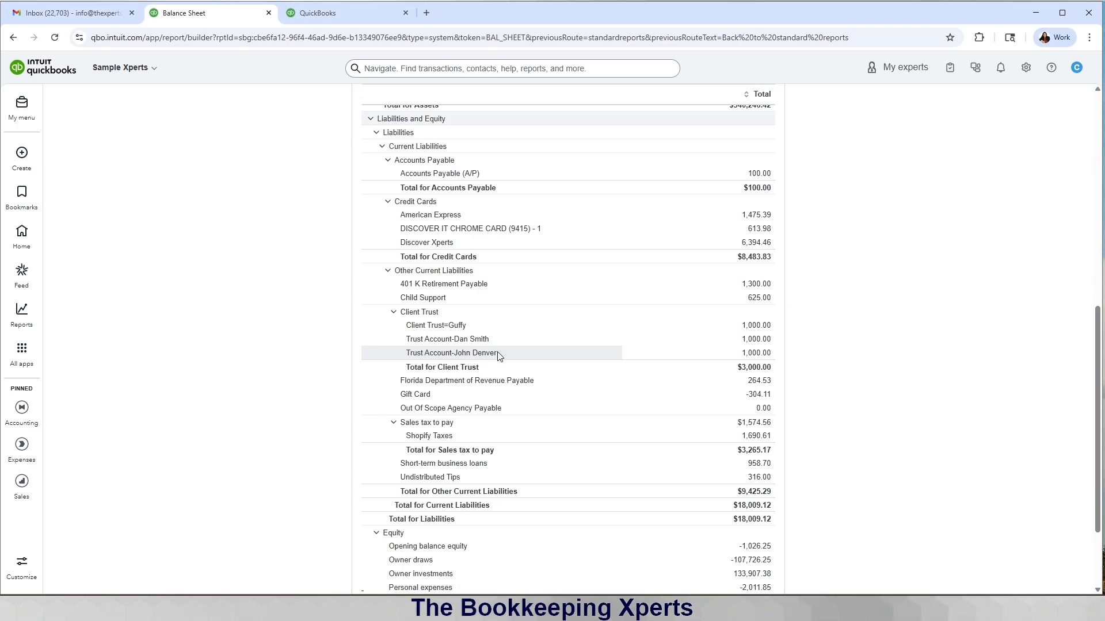
Step: Open Accounting > Chart of accounts and show the options menu for Client Trust's $0.00 subaccount
click(22, 352)
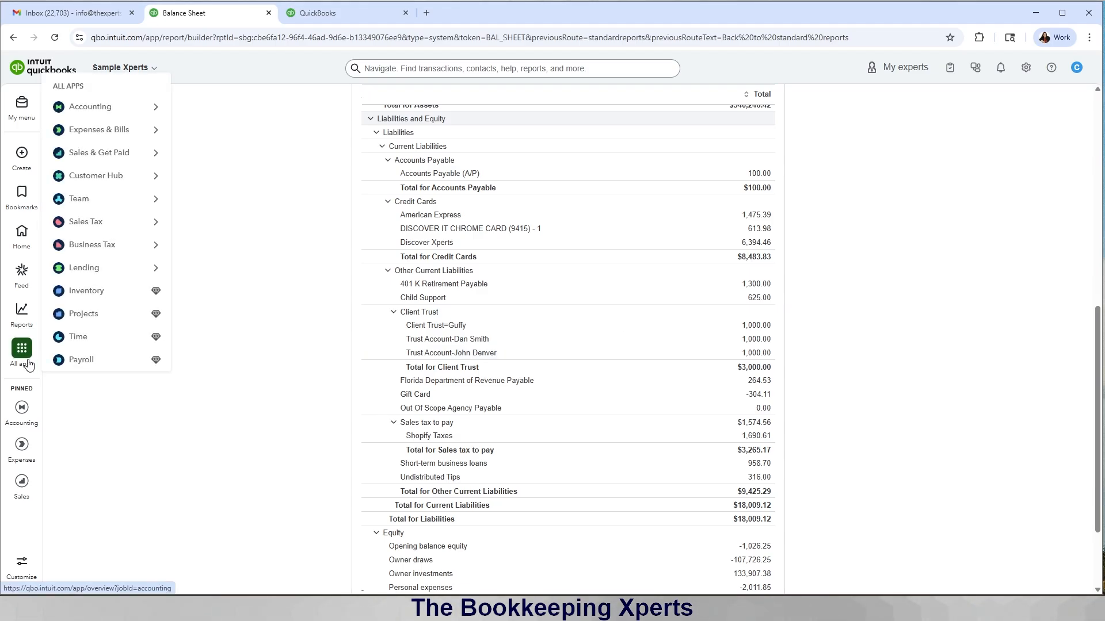
mouse_move(99, 121)
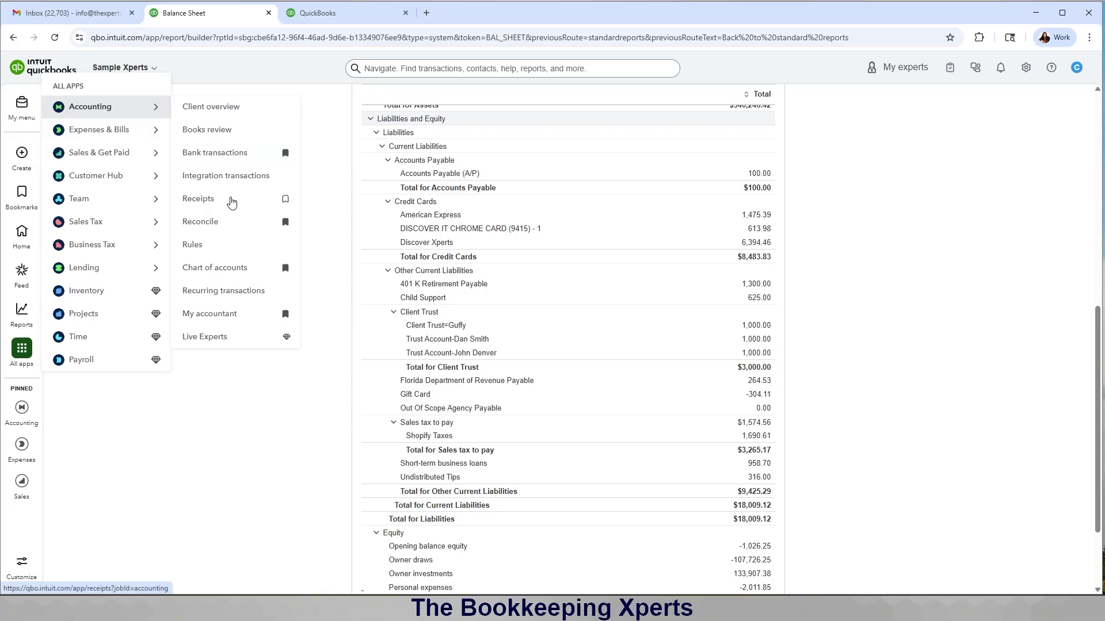
click(224, 272)
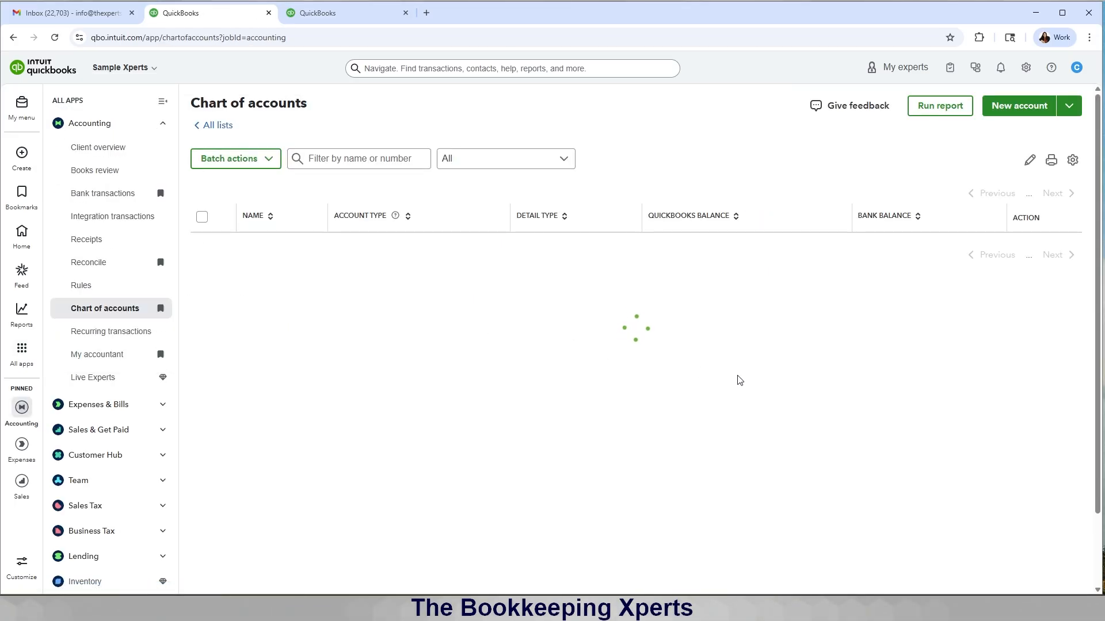
scroll(739, 379, down, 10)
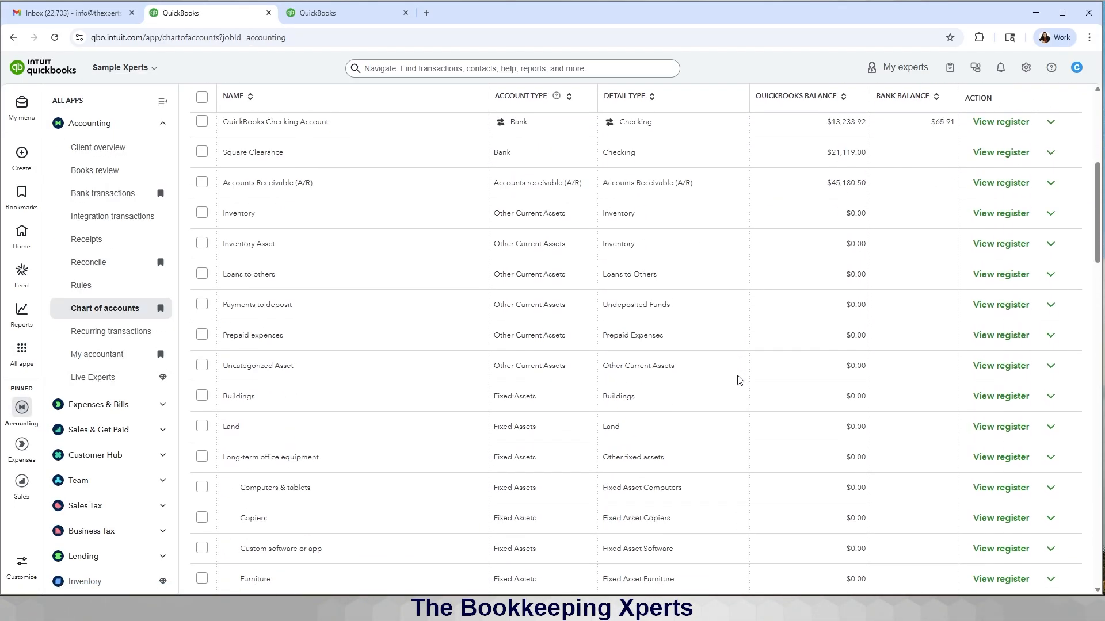
scroll(739, 380, down, 7)
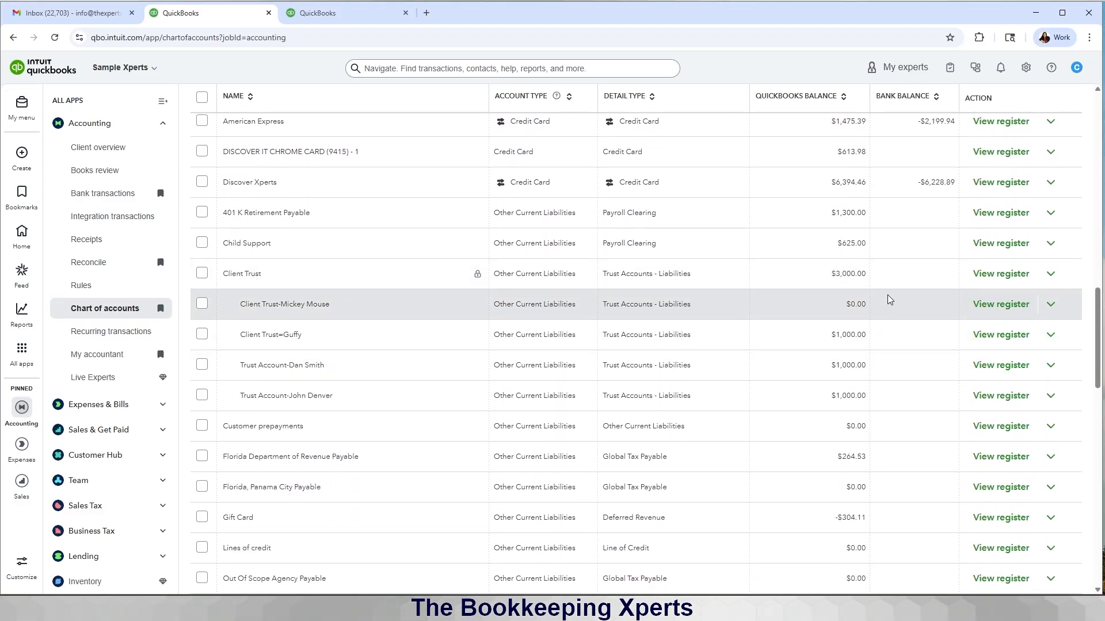
click(1048, 307)
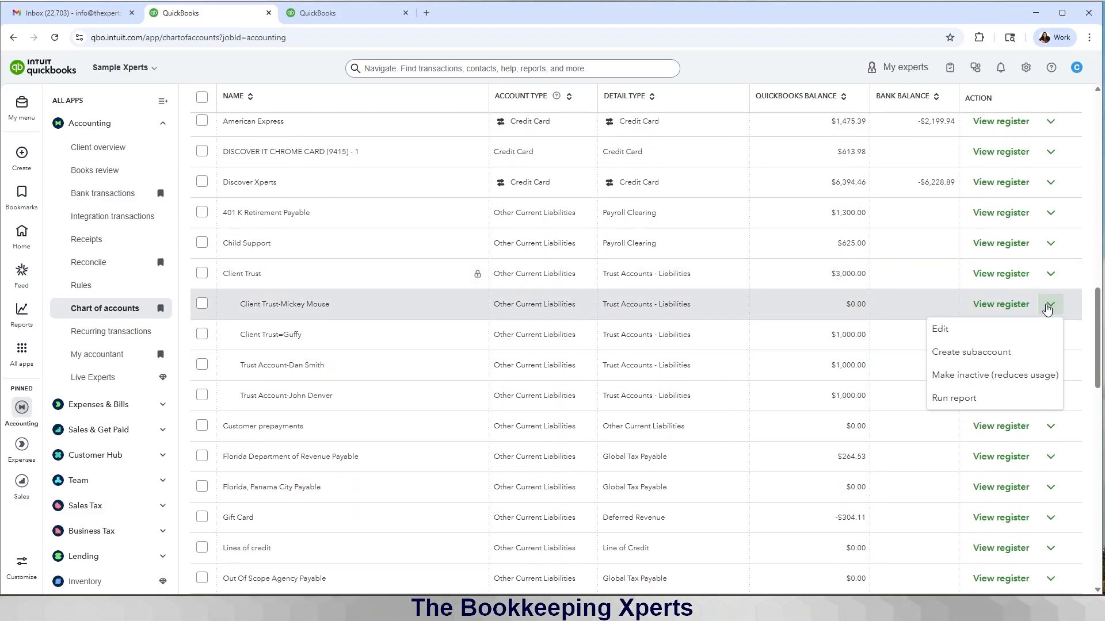